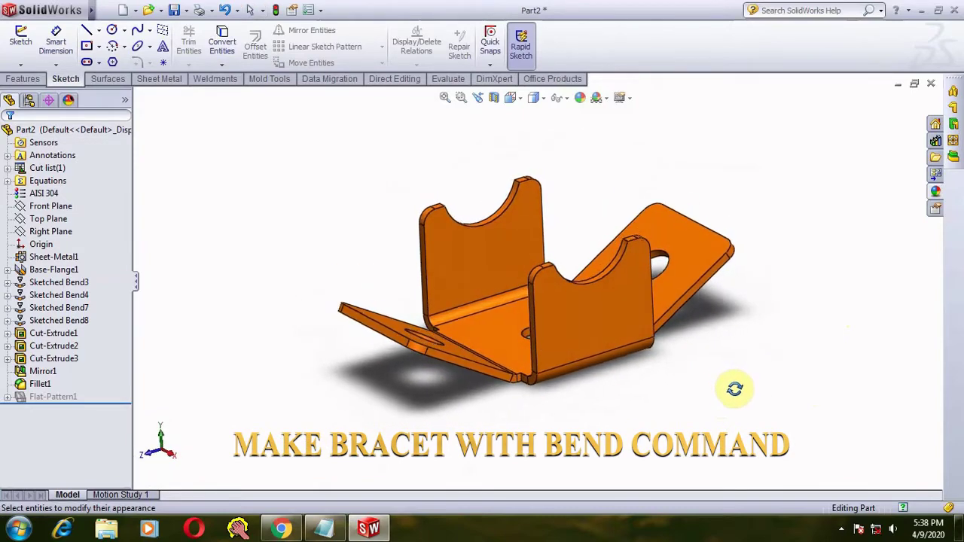
key("ctrl+7")
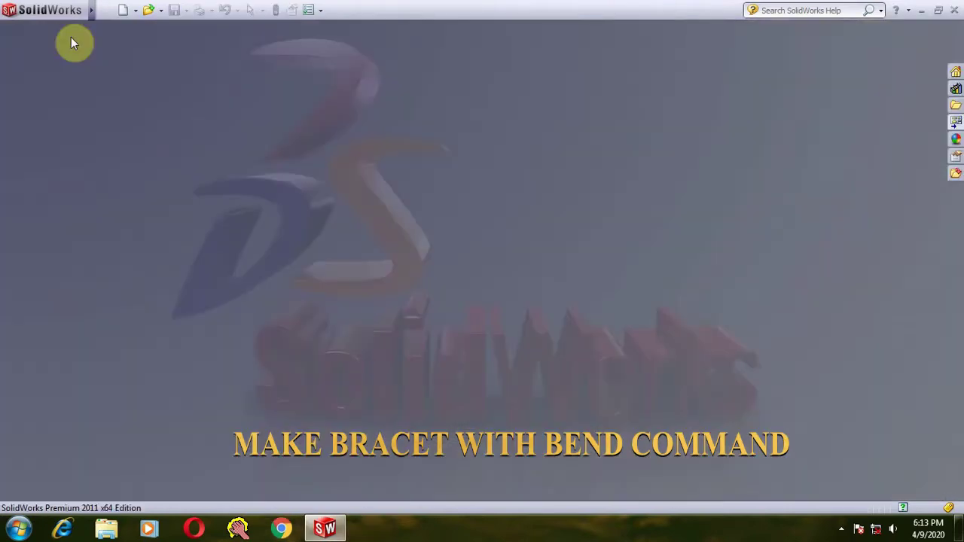
Step: Create a new part document and start a sketch on the Top Plane
left_click(130, 11)
mouse_move(105, 12)
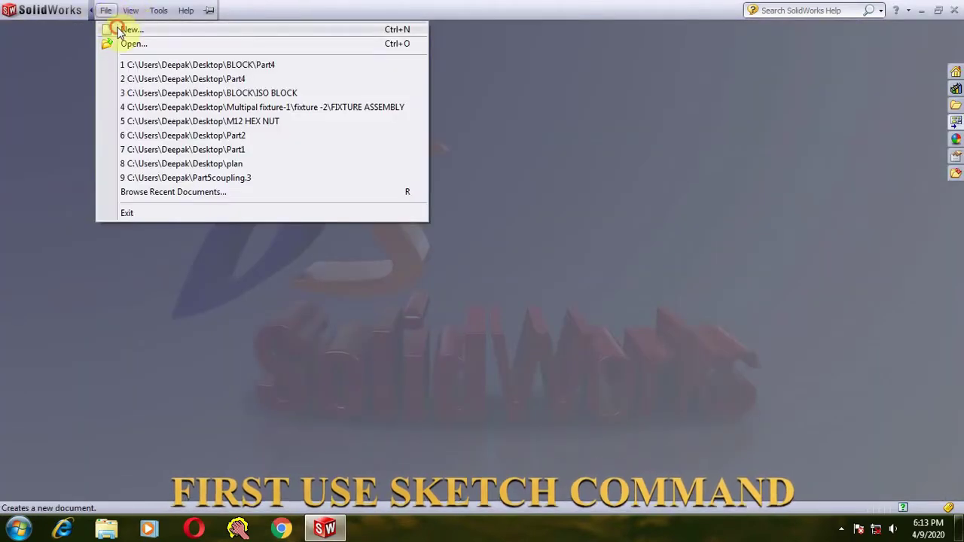
left_click(121, 28)
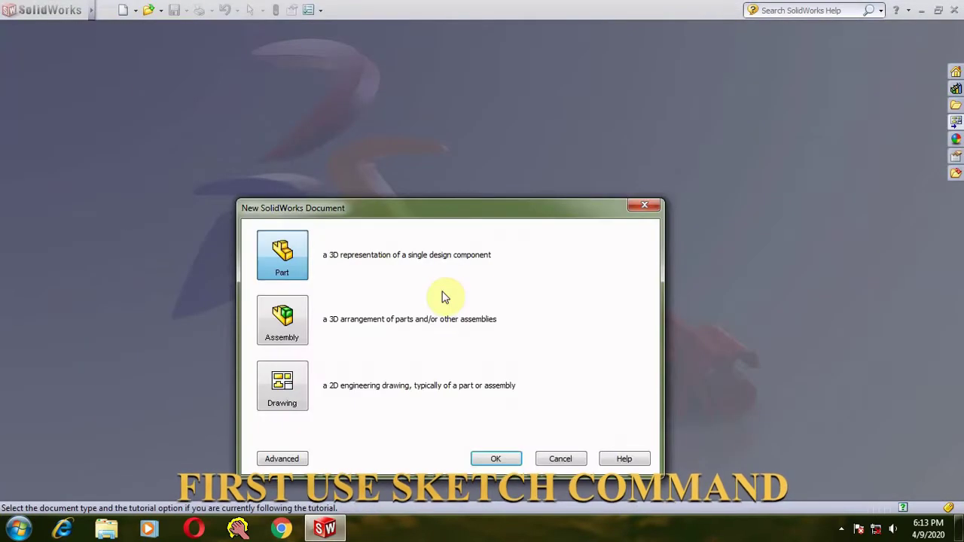
left_click(502, 457)
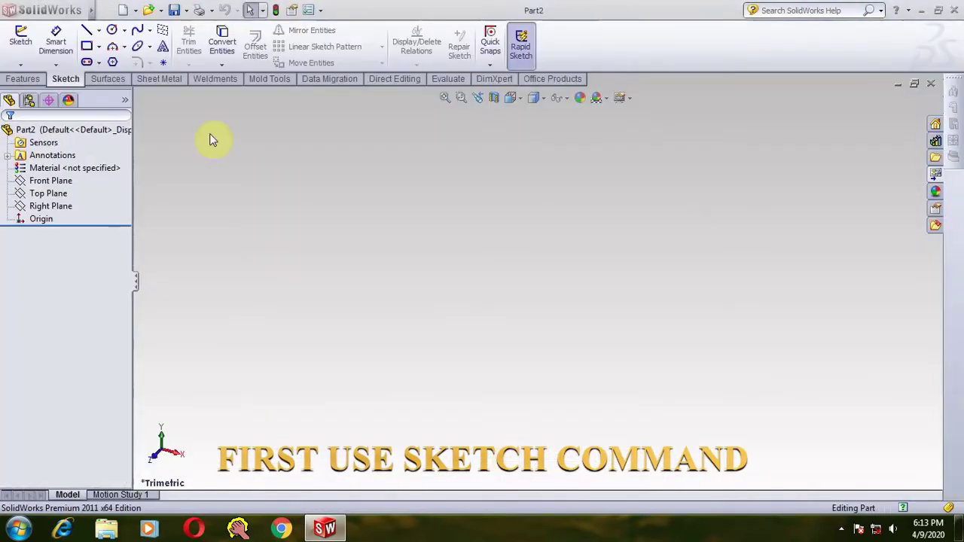
left_click(21, 42)
left_click(359, 280)
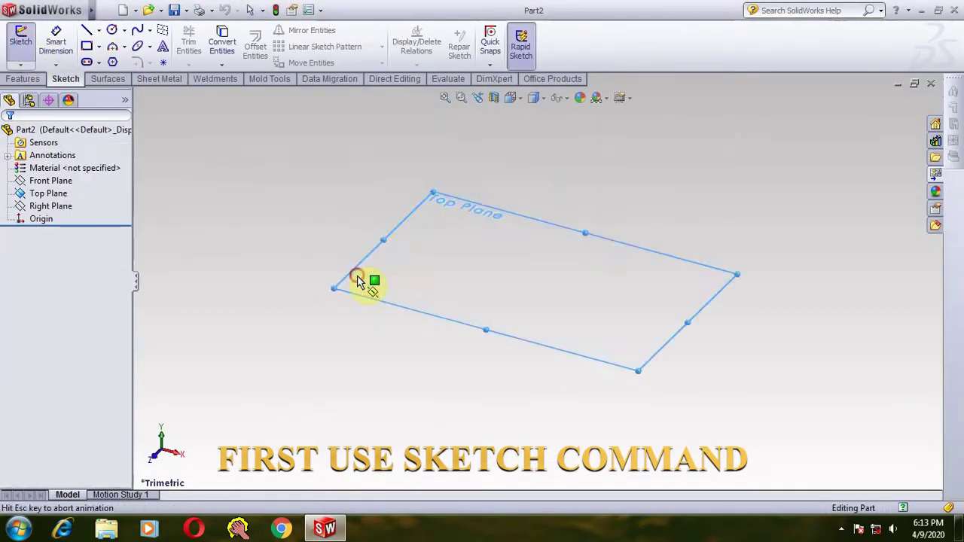
Step: Draw a horizontal centerline that passes through the origin and extends to both sides of it
left_click(99, 31)
left_click(119, 58)
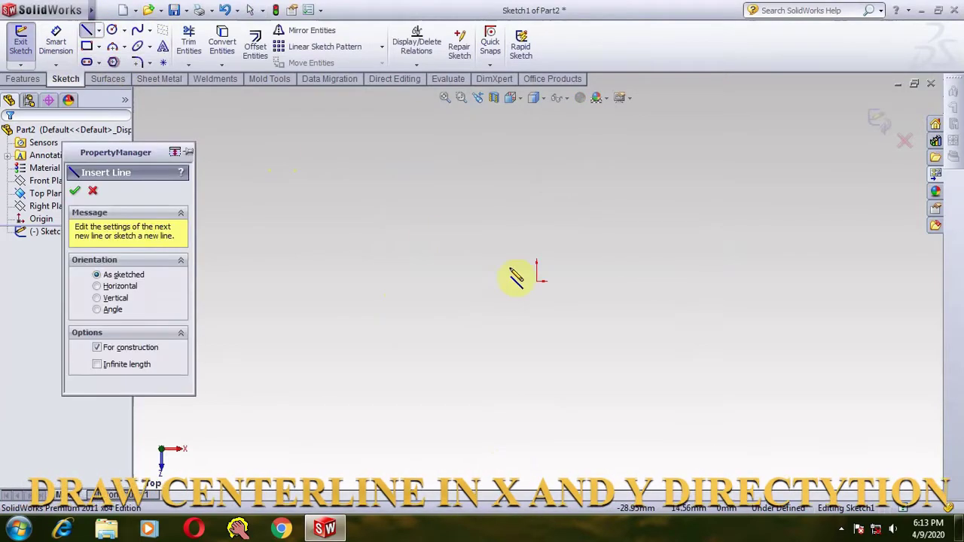
left_click(536, 281)
left_click(369, 281)
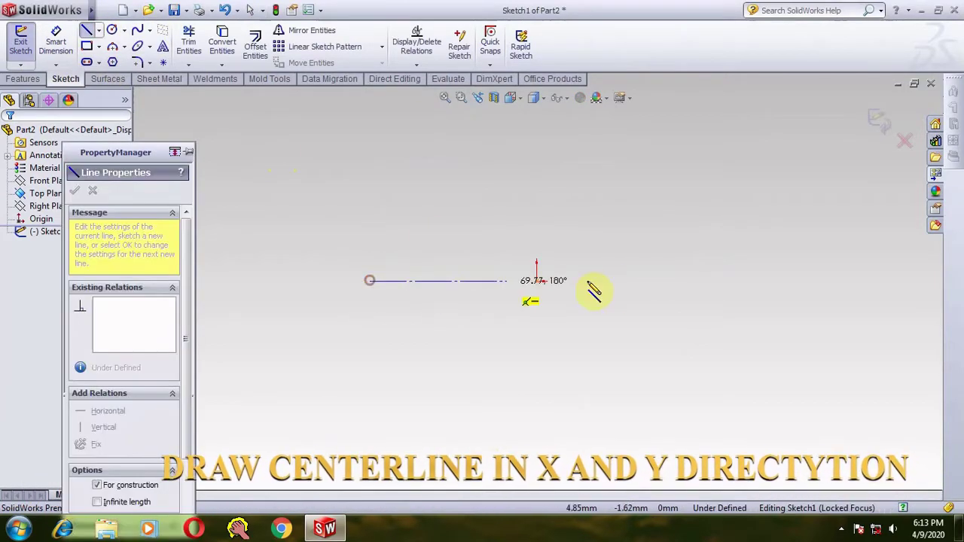
left_click(765, 281)
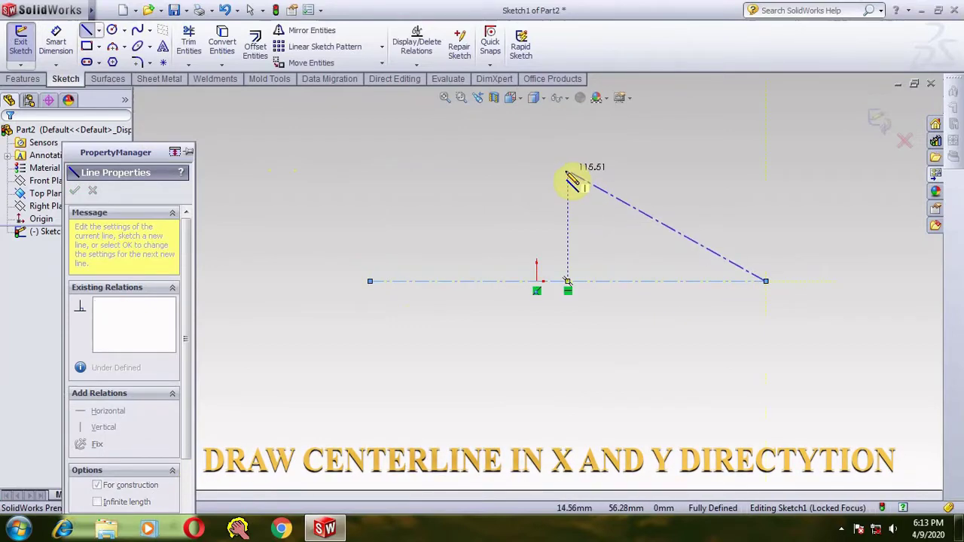
right_click(572, 179)
left_click(602, 183)
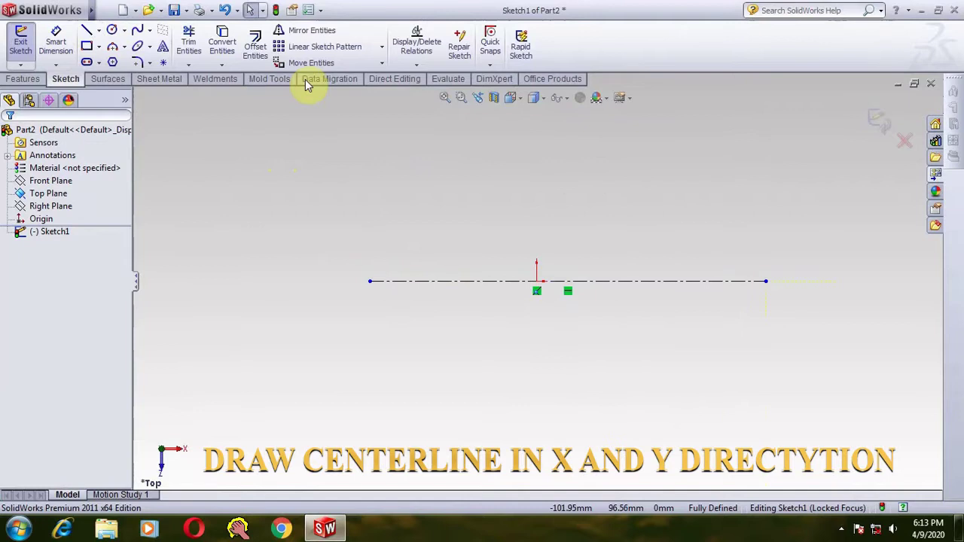
Step: Draw a vertical centerline through the origin, crossing the horizontal centerline and extending above and below it
left_click(98, 30)
left_click(113, 63)
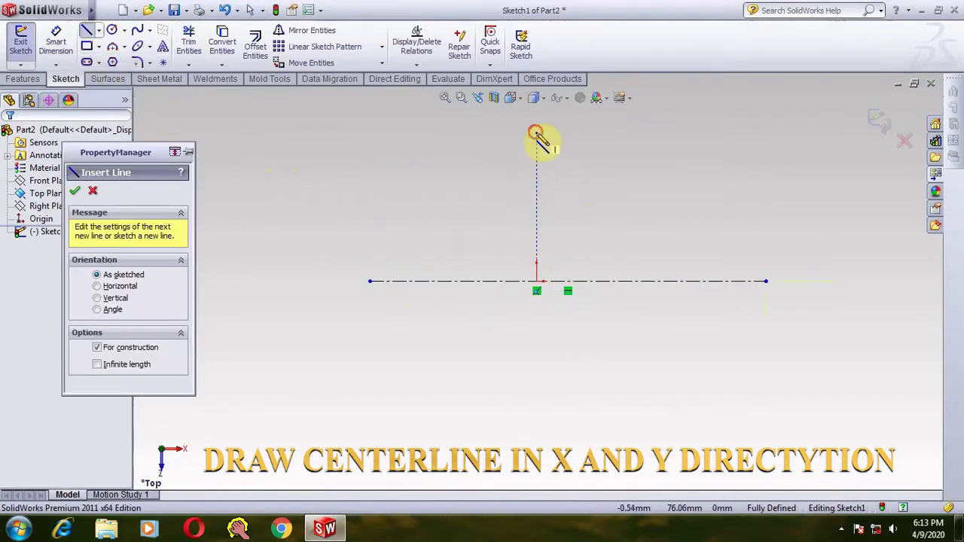
left_click(536, 132)
left_click(536, 415)
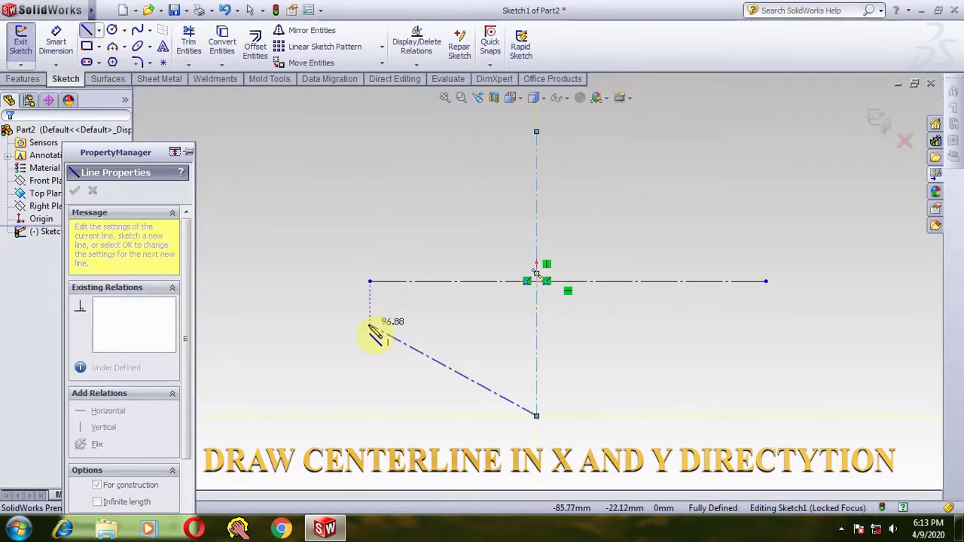
key("Escape")
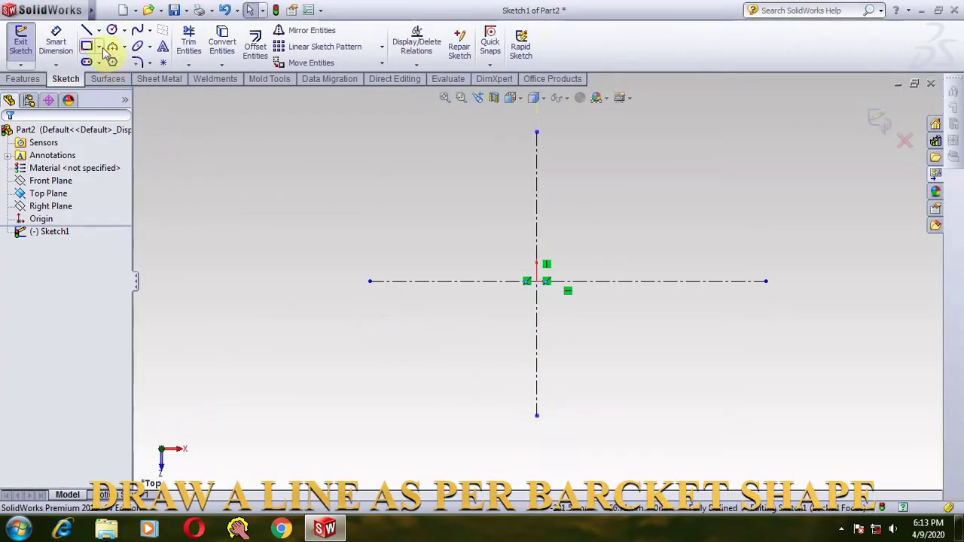
Step: Sketch a closed cross-shaped outline of twelve horizontal and vertical lines around the two centerlines, with its left edge about 51 mm long
left_click(87, 30)
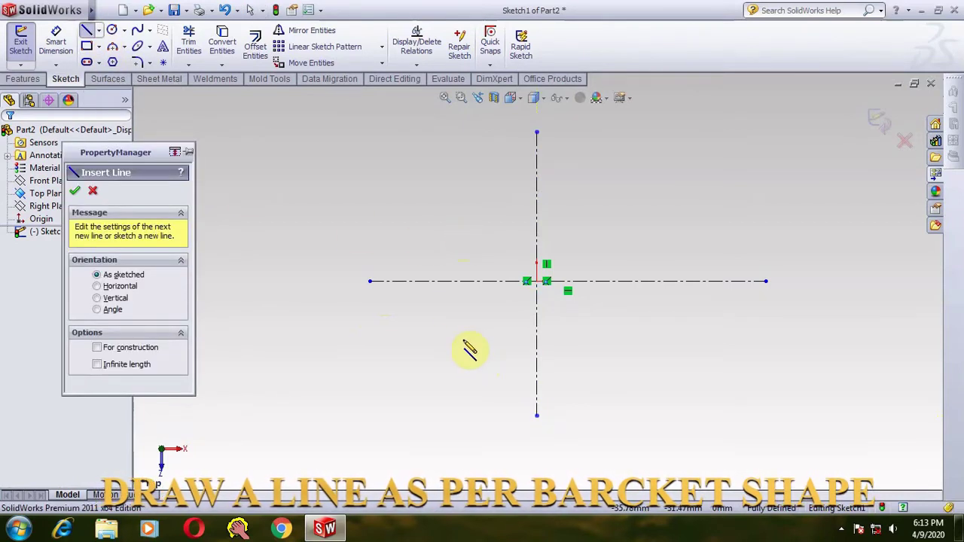
left_click(448, 330)
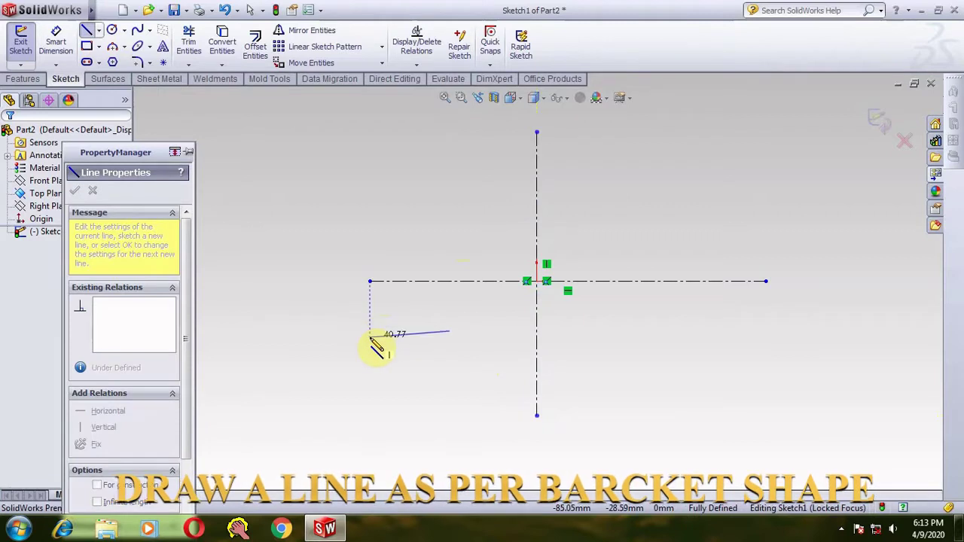
left_click(379, 330)
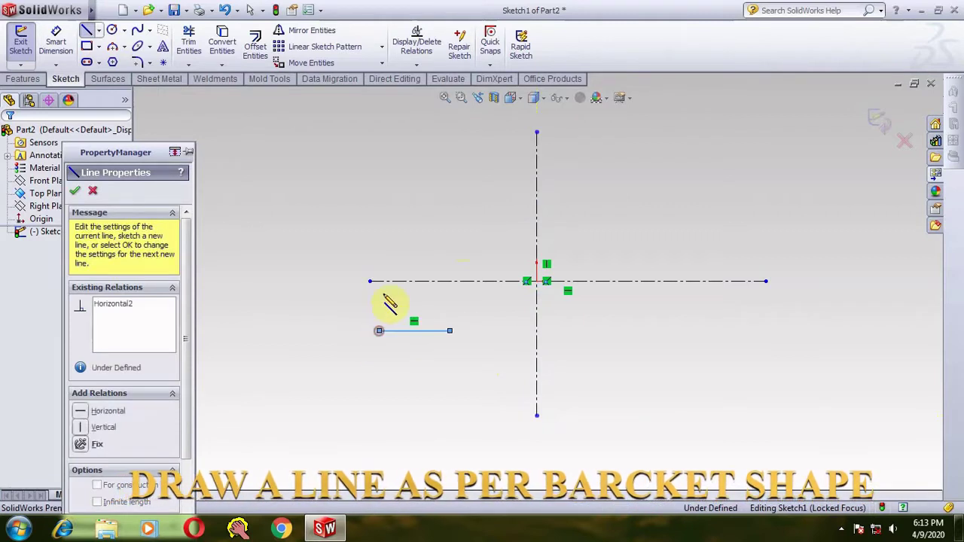
left_click(378, 230)
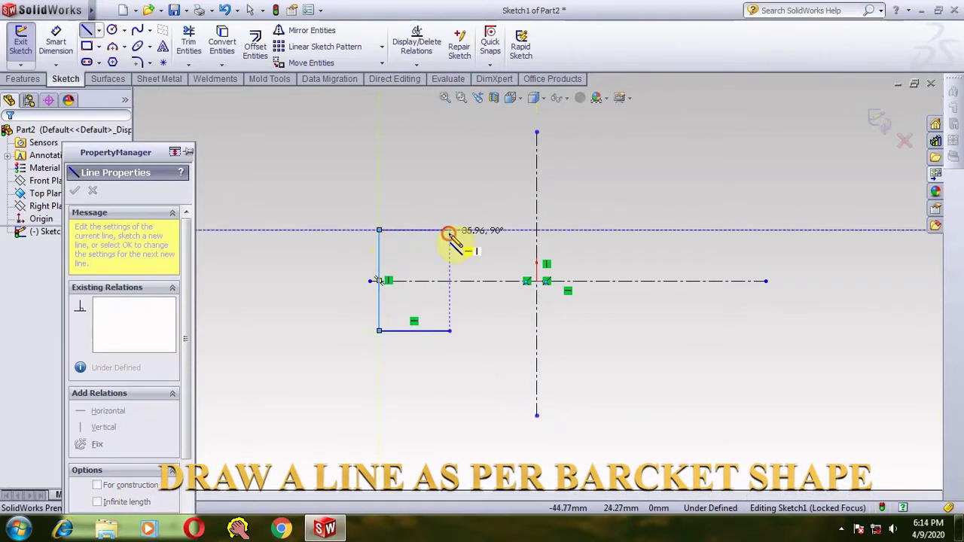
left_click(450, 230)
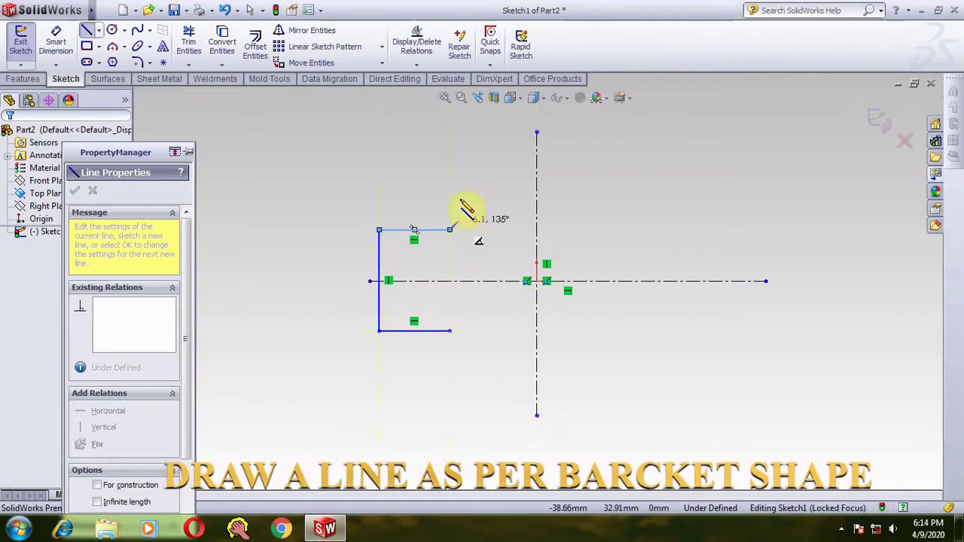
left_click(450, 144)
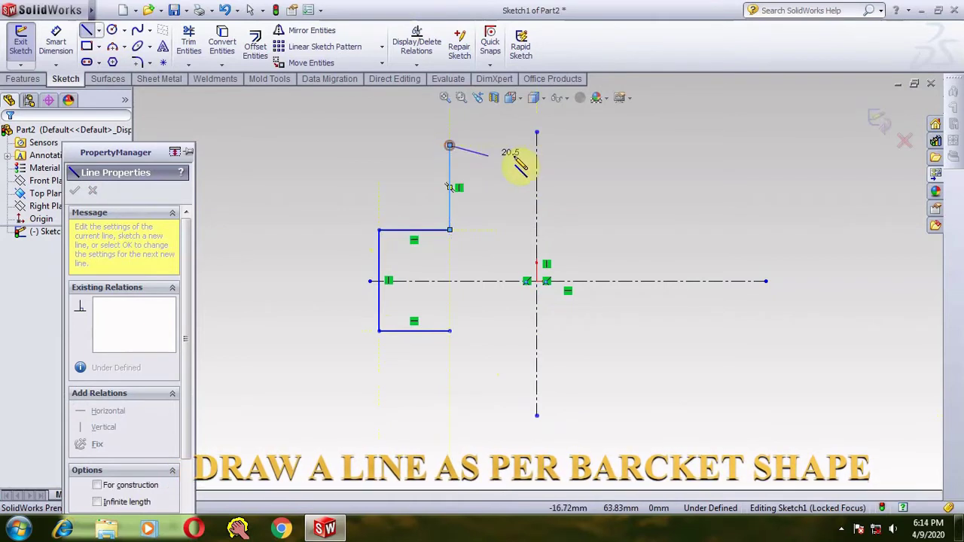
left_click(616, 144)
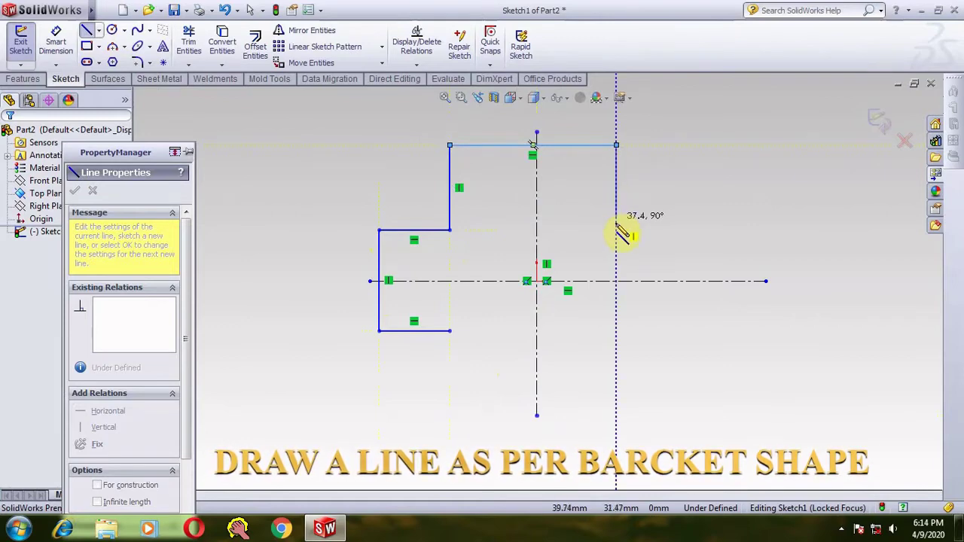
left_click(616, 230)
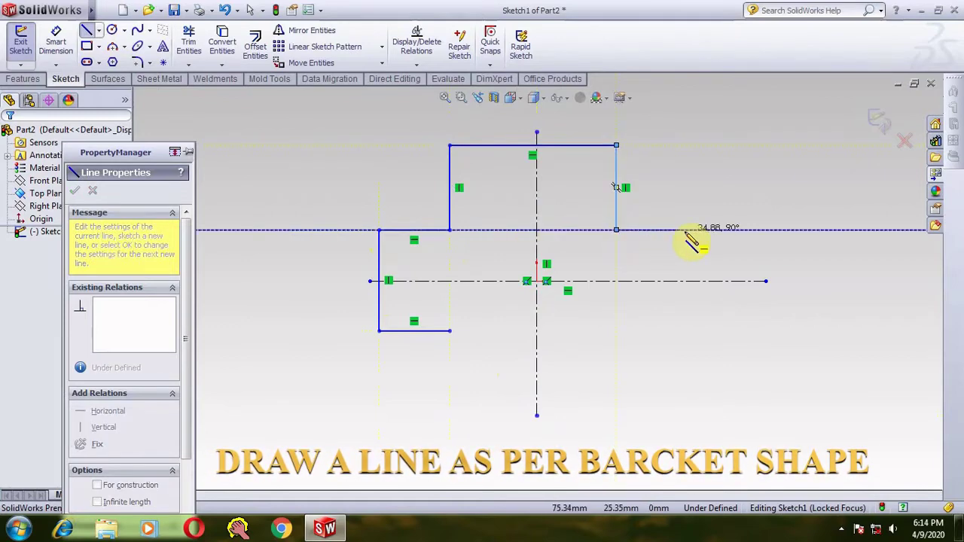
left_click(688, 229)
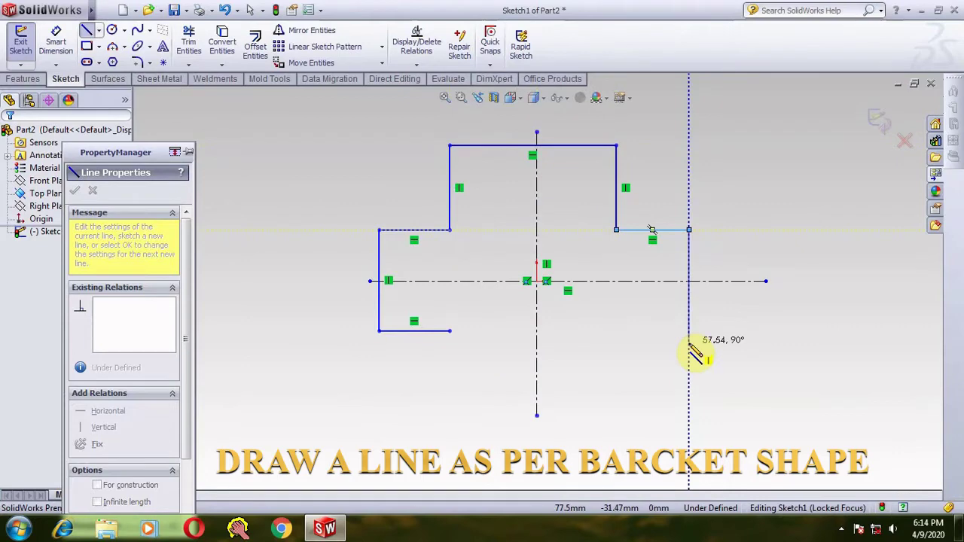
left_click(688, 331)
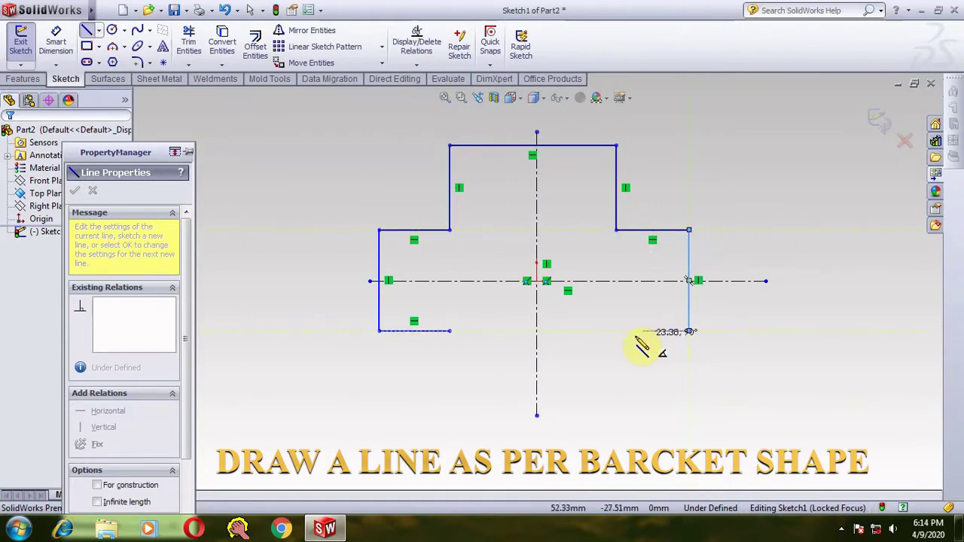
left_click(615, 330)
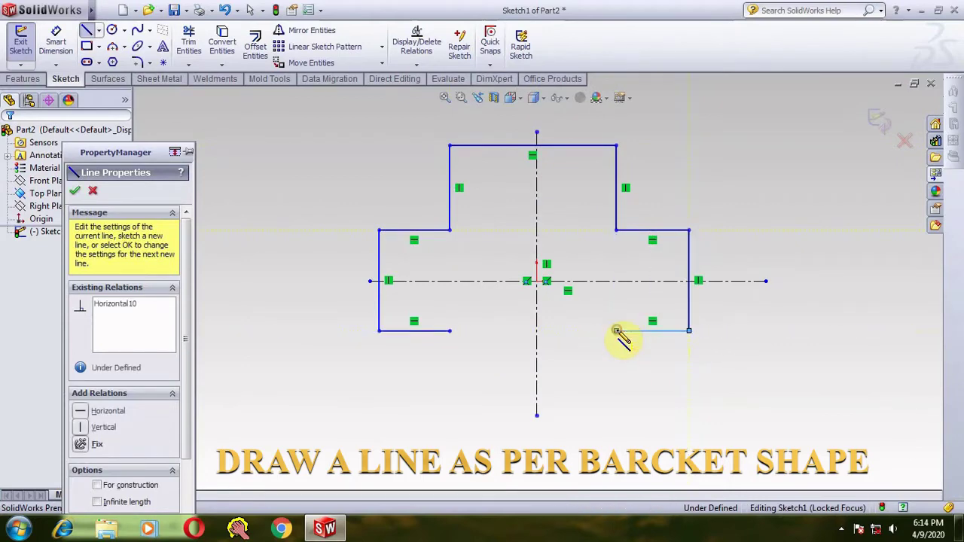
left_click(616, 407)
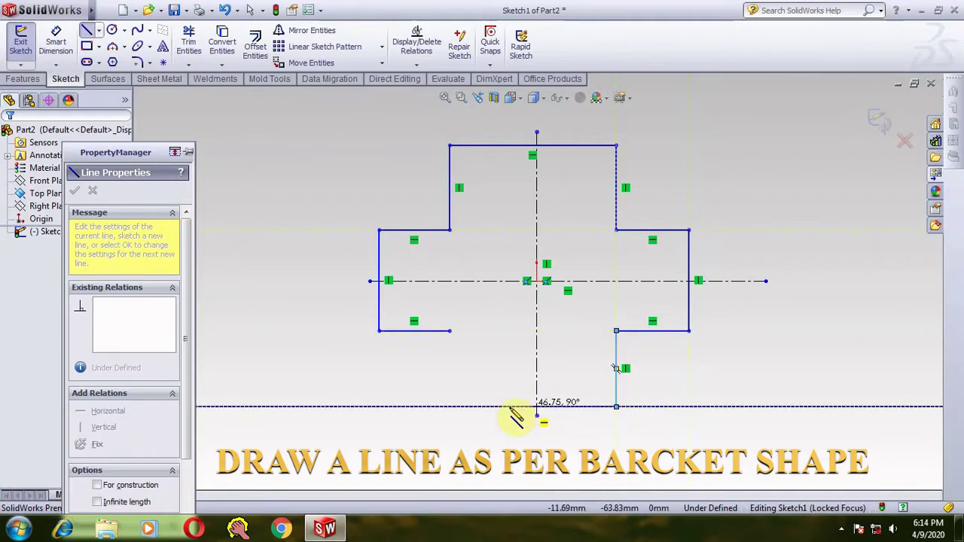
left_click(451, 407)
left_click(449, 332)
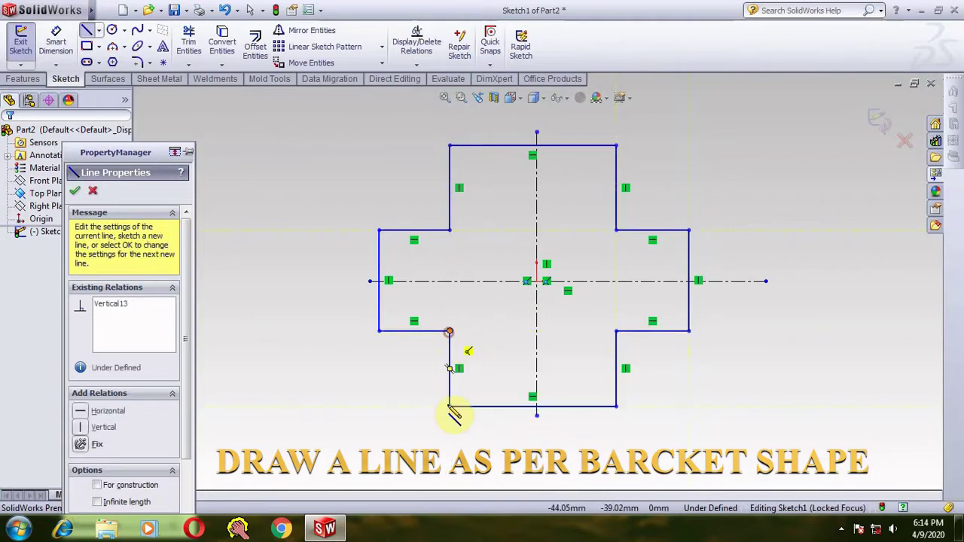
Step: Dimension the outline's left vertical edge and set its length to 50 mm
left_click(57, 38)
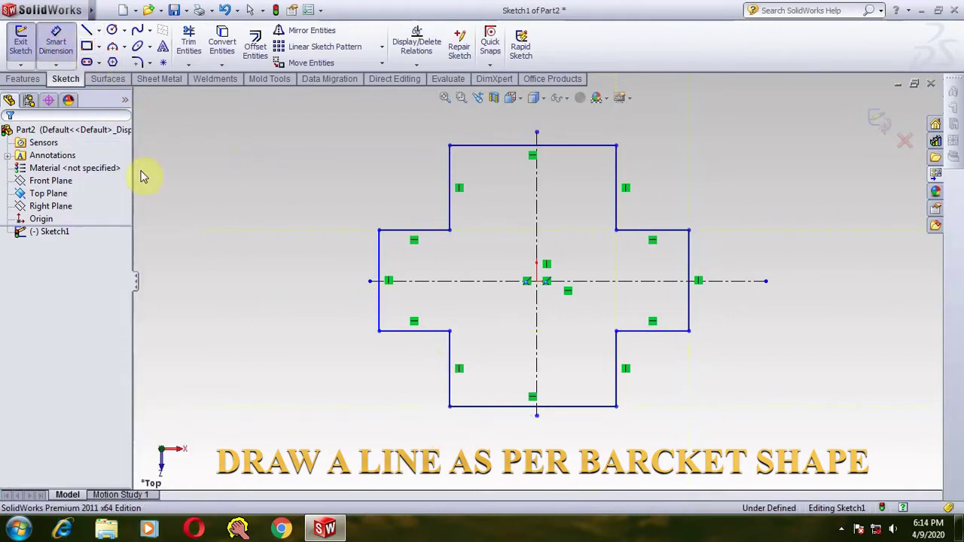
left_click(380, 256)
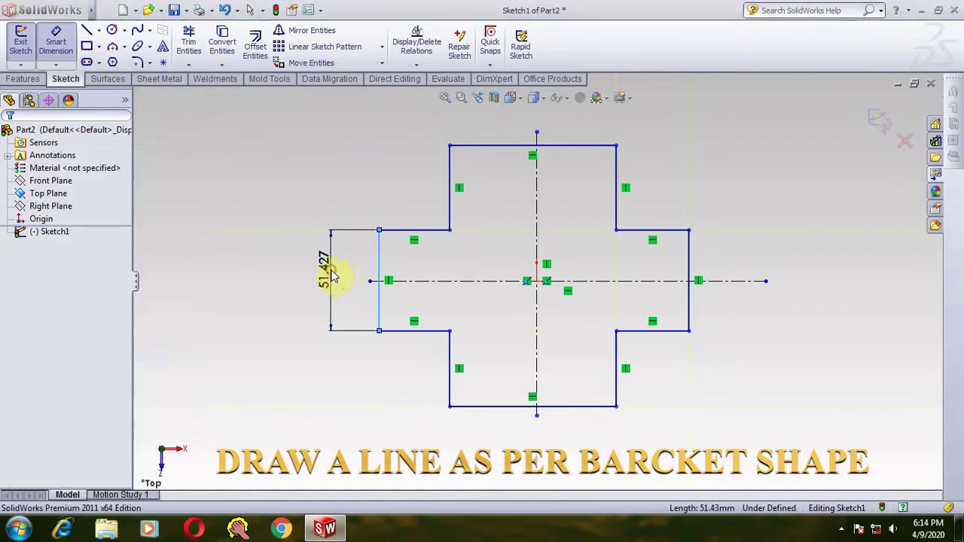
left_click(334, 276)
type("50")
key("Return")
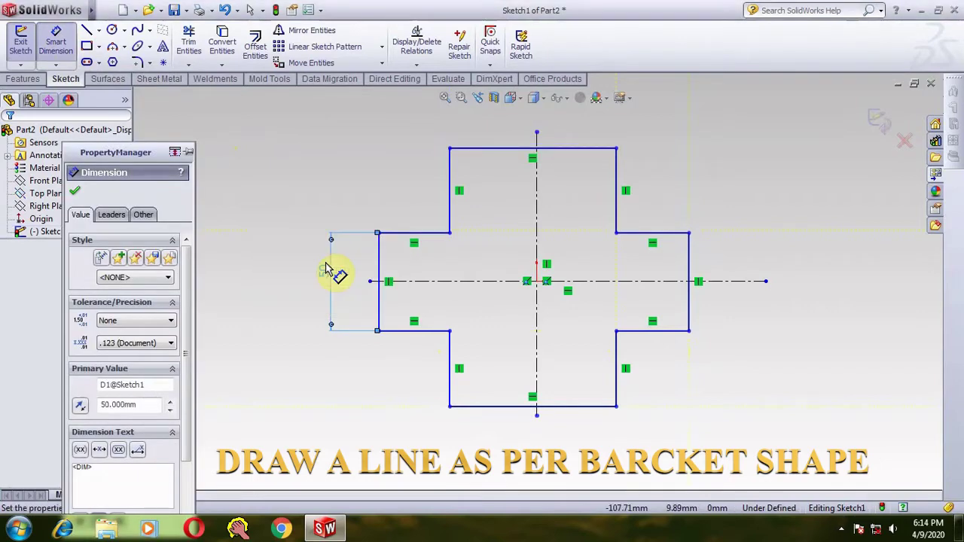
key("Escape")
Step: Make the left arm's horizontal lines symmetric about the horizontal centerline and the upper arm's vertical lines symmetric about the vertical centerline
left_click_drag(414, 368, 382, 180)
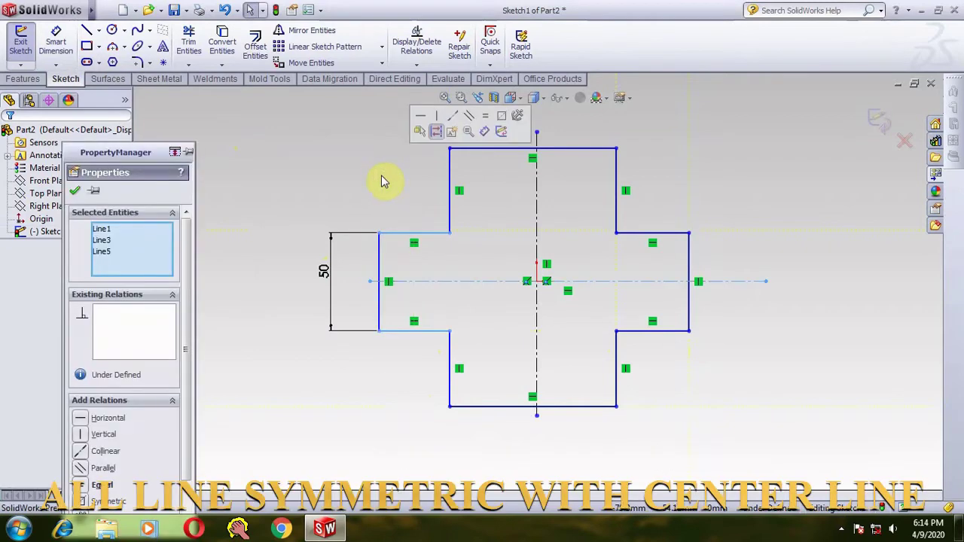
left_click(502, 115)
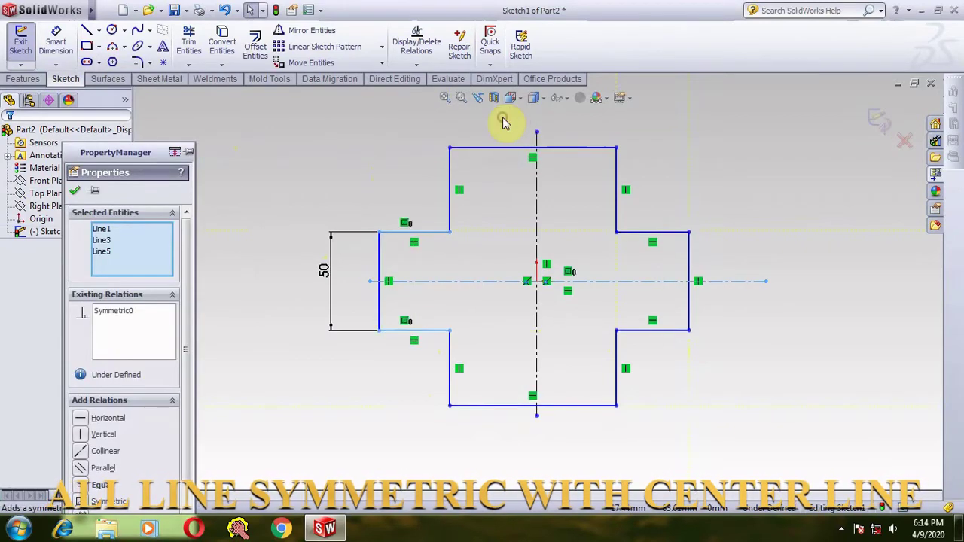
left_click(375, 175)
left_click_drag(655, 165, 421, 165)
left_click(542, 124)
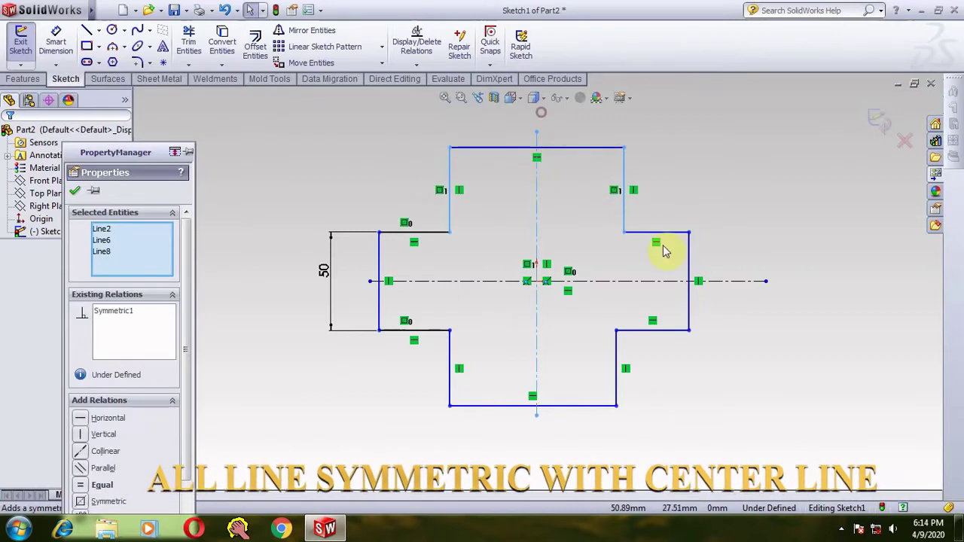
left_click(669, 368)
Step: Make the right arm's horizontal lines symmetric about the horizontal centerline and the lower arm's vertical lines symmetric about the vertical centerline
left_click_drag(670, 368, 641, 190)
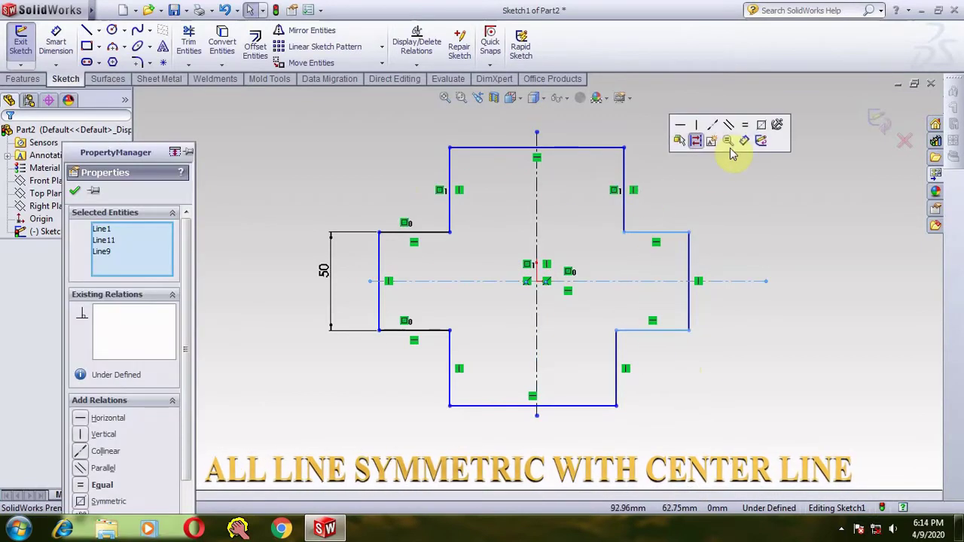
left_click(762, 131)
left_click(652, 397)
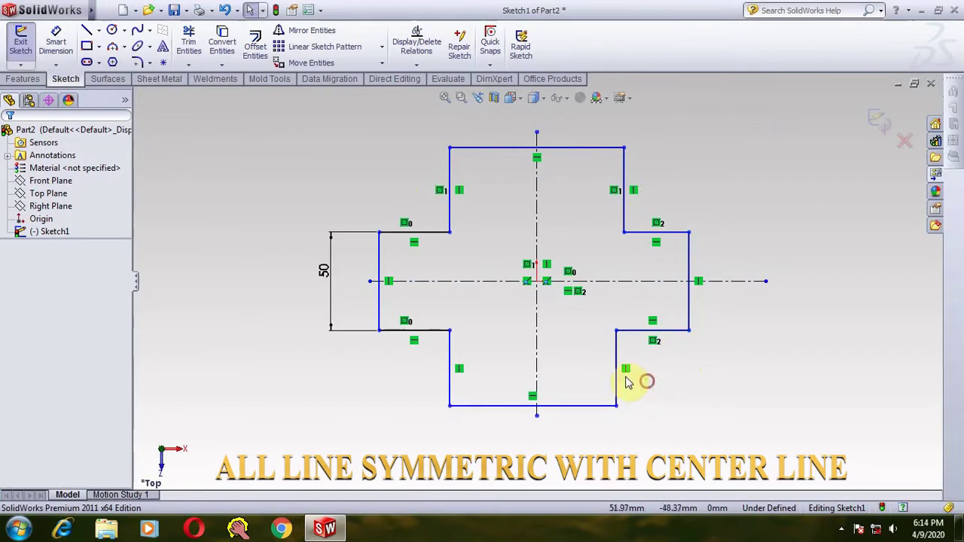
left_click_drag(629, 382, 404, 379)
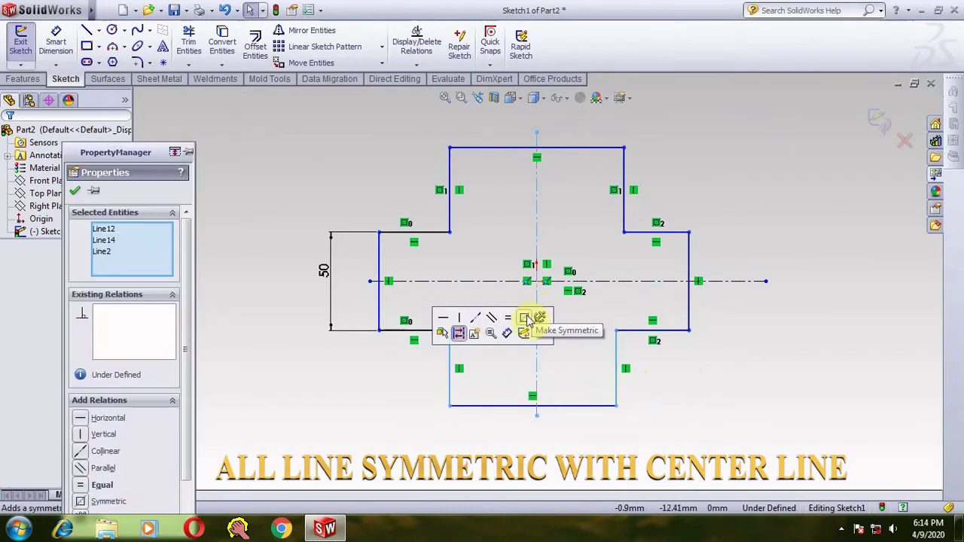
left_click(525, 317)
left_click(787, 371)
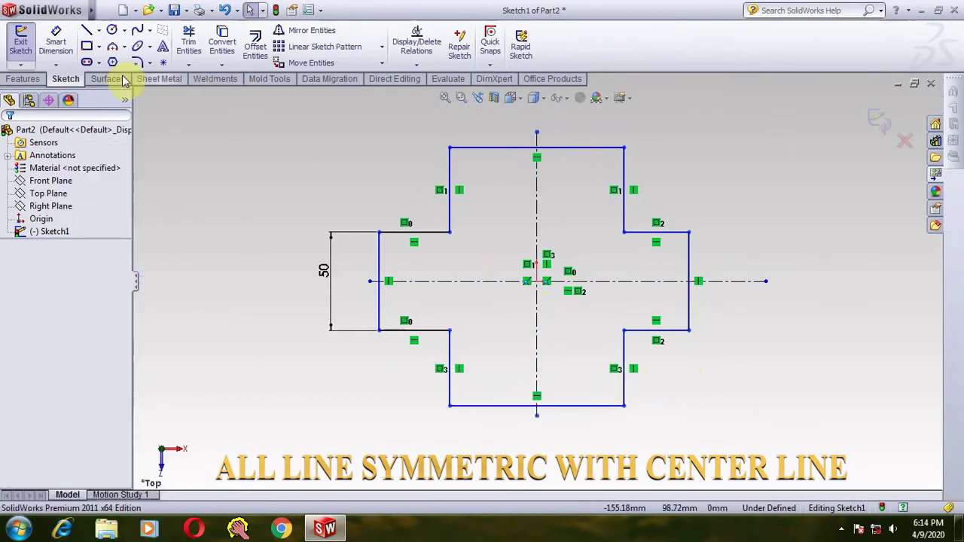
Step: Make all twelve lines of the cross-shaped outline equal in length and exit the sketch
left_click(56, 41)
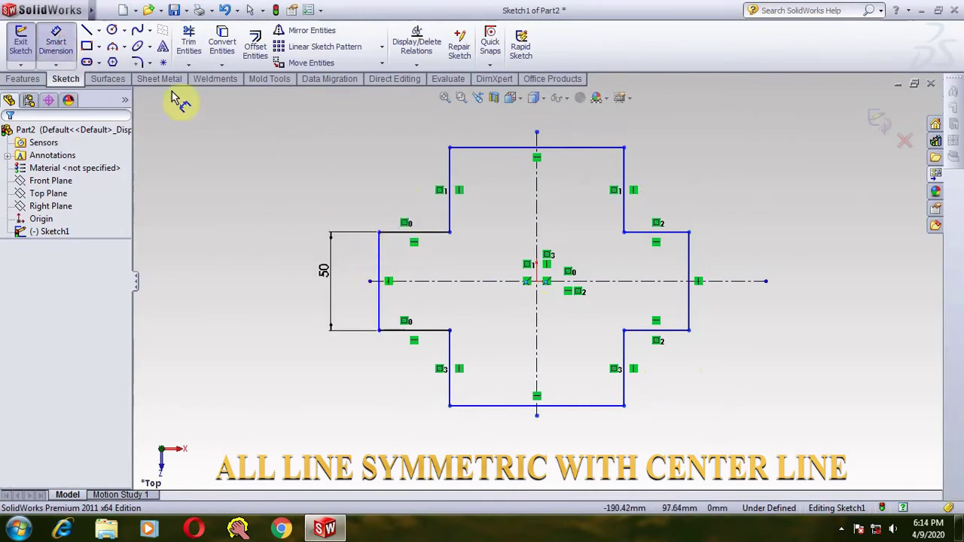
key("Escape")
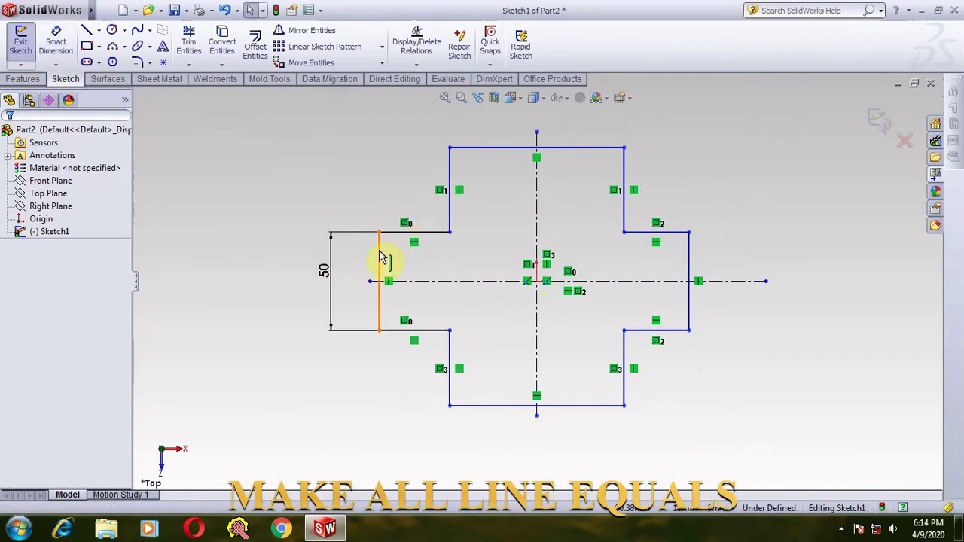
left_click(379, 258)
left_click(441, 232, "ctrl")
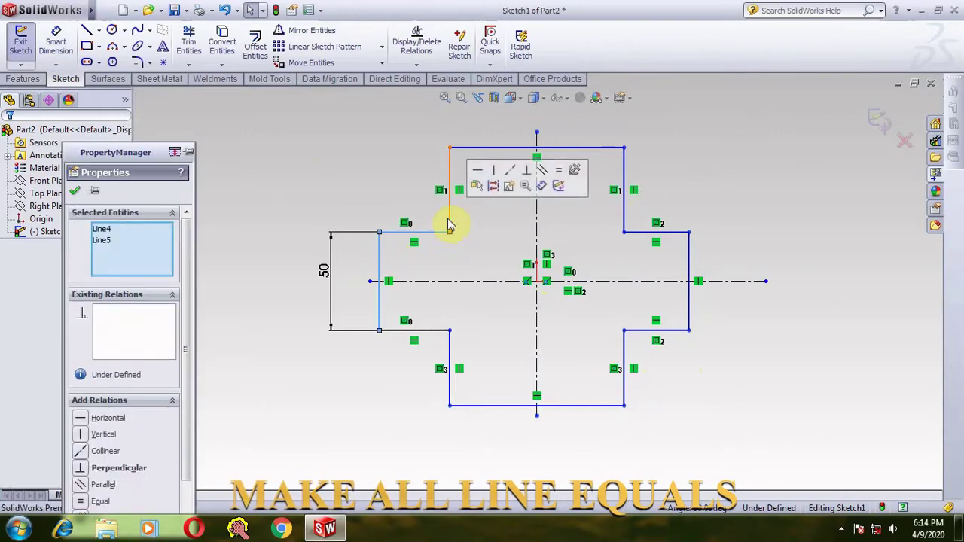
left_click(449, 197, "ctrl")
left_click(485, 149, "ctrl")
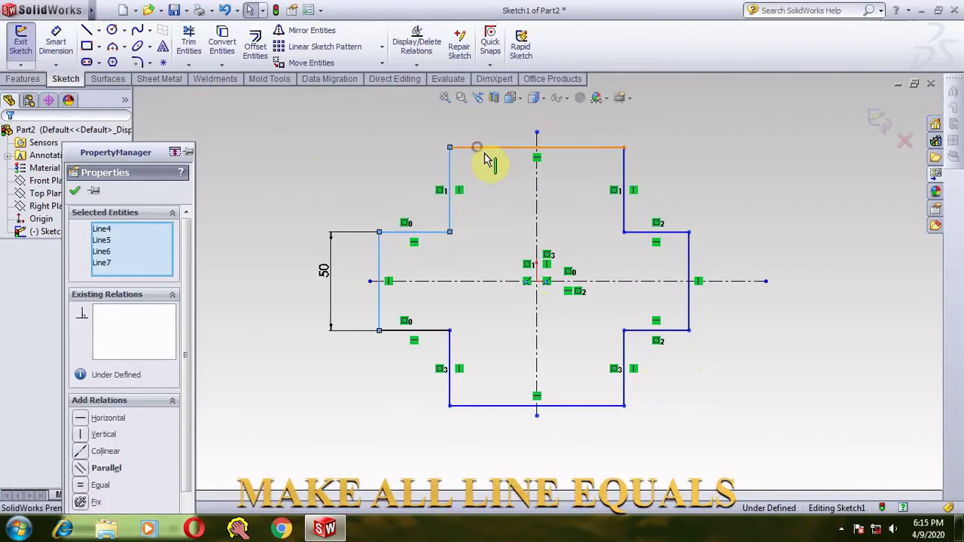
left_click(624, 167, "ctrl")
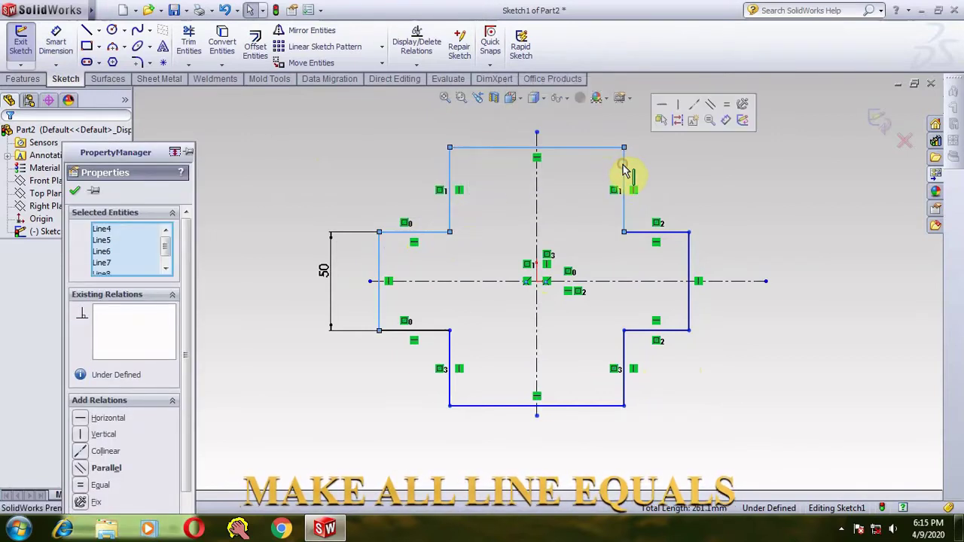
left_click(675, 238, "ctrl")
left_click(687, 254, "ctrl")
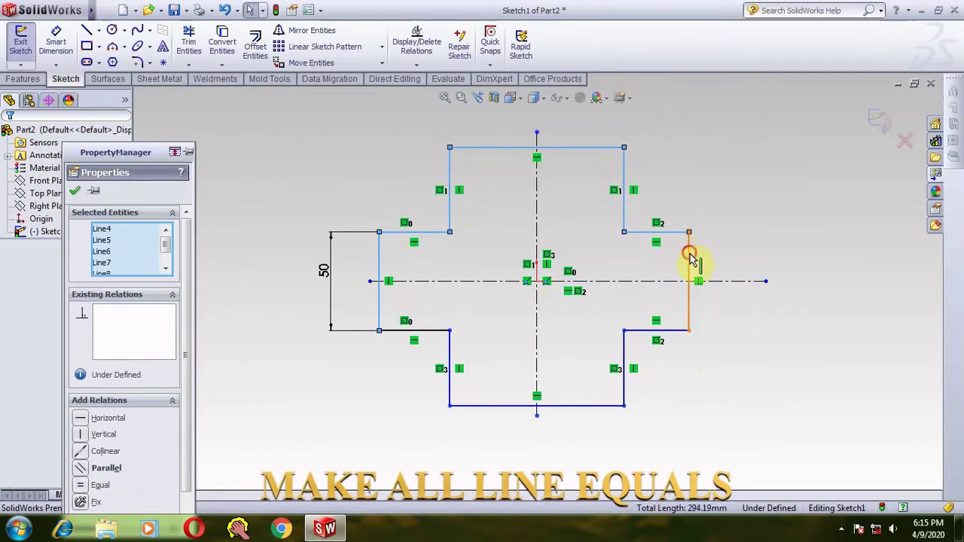
left_click(645, 330, "ctrl")
left_click(624, 345, "ctrl")
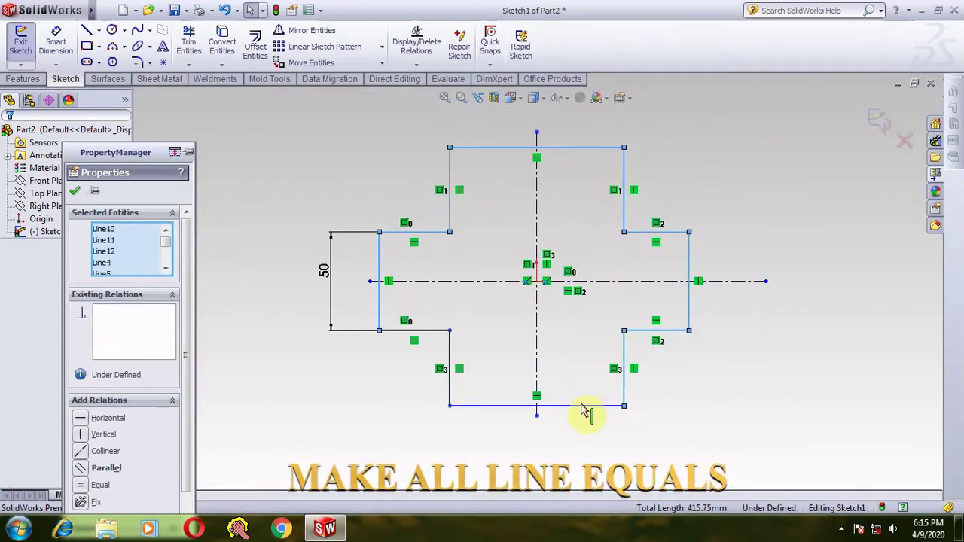
left_click(539, 404, "ctrl")
left_click(450, 353, "ctrl")
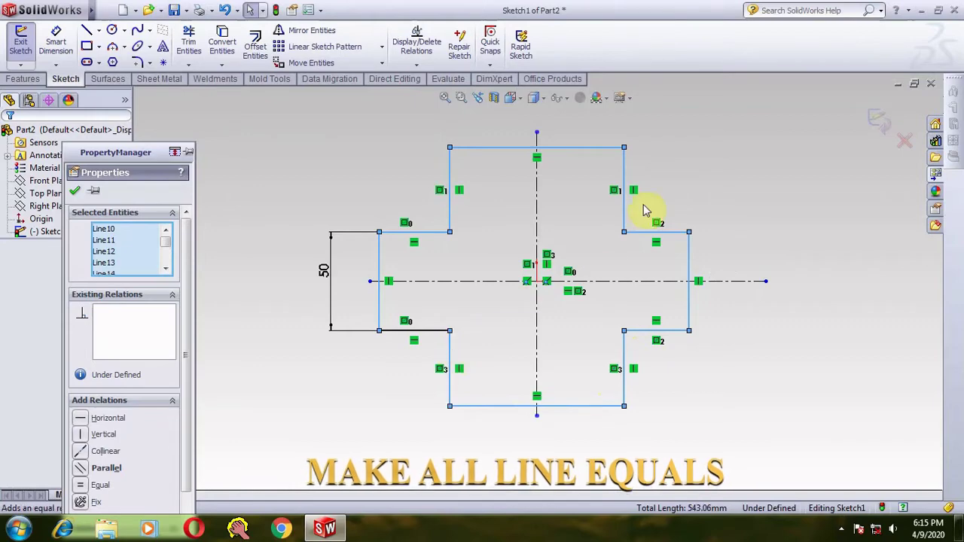
left_click(438, 332, "ctrl")
left_click(539, 277)
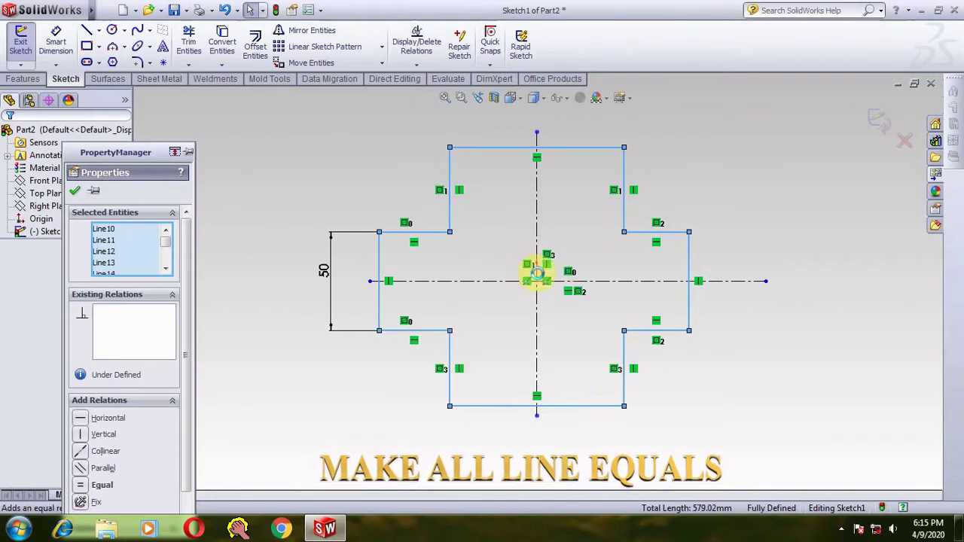
left_click(805, 181)
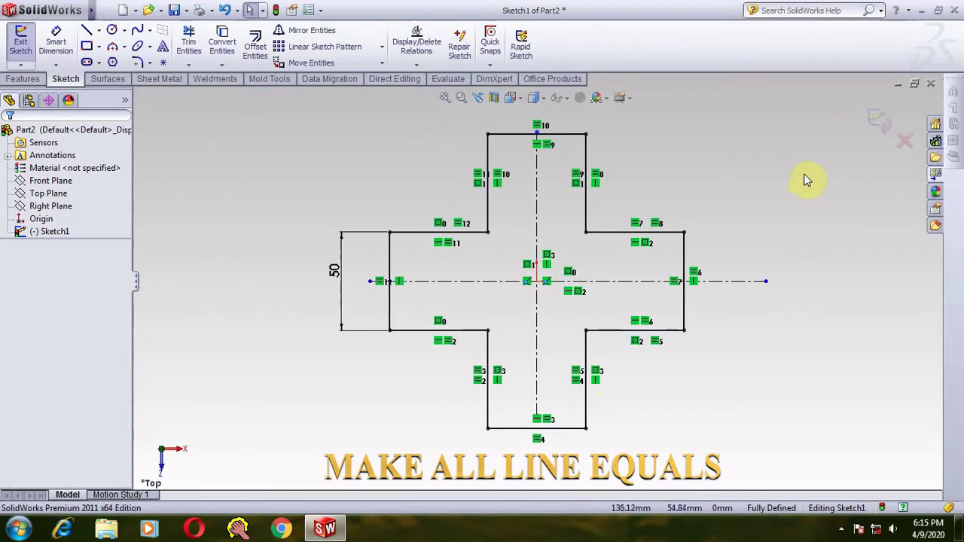
left_click(883, 125)
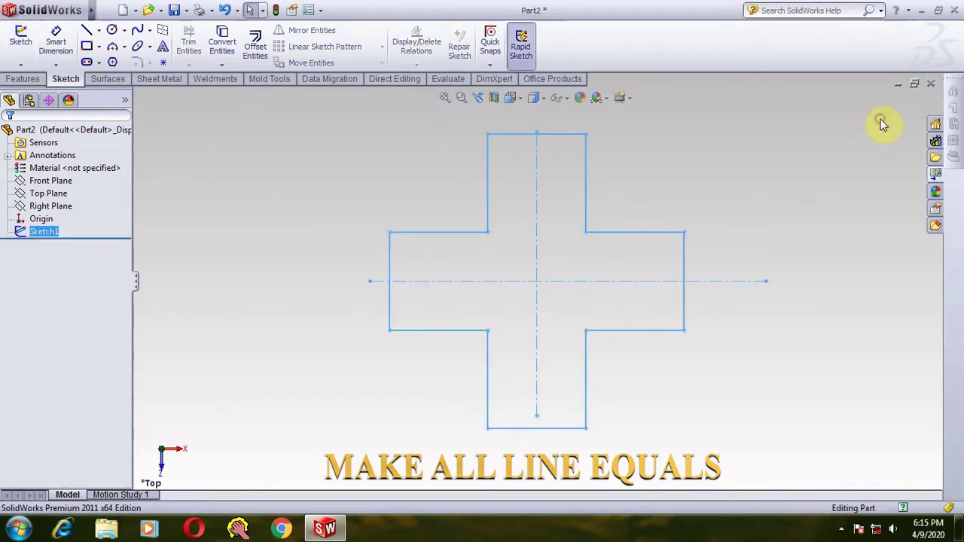
Step: Create a 3 mm thick sheet metal base flange from the cross-shaped sketch
key("ctrl+7")
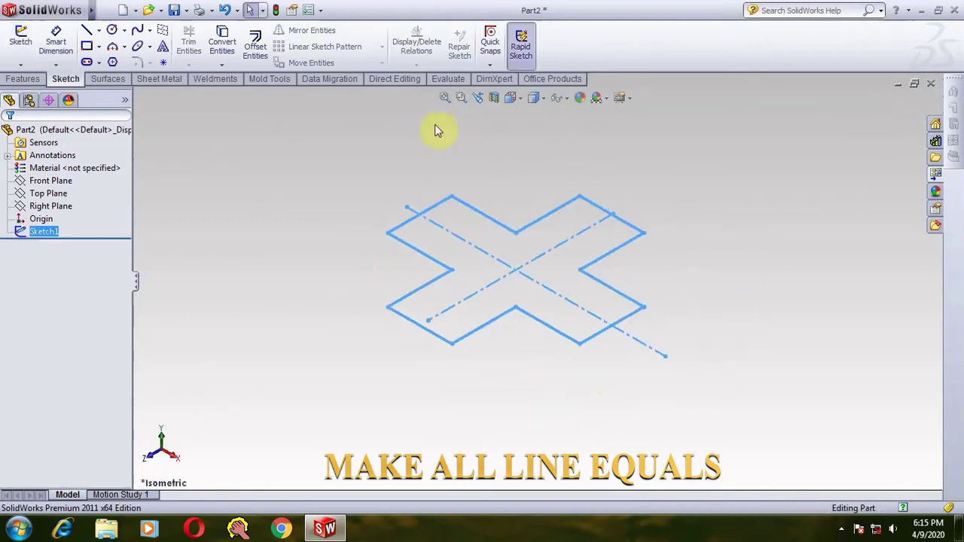
left_click(160, 79)
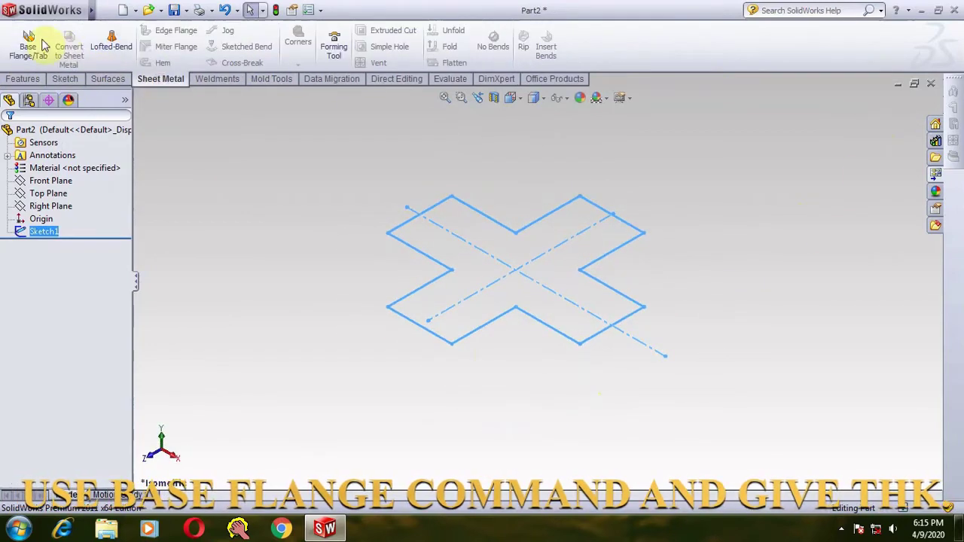
left_click(28, 47)
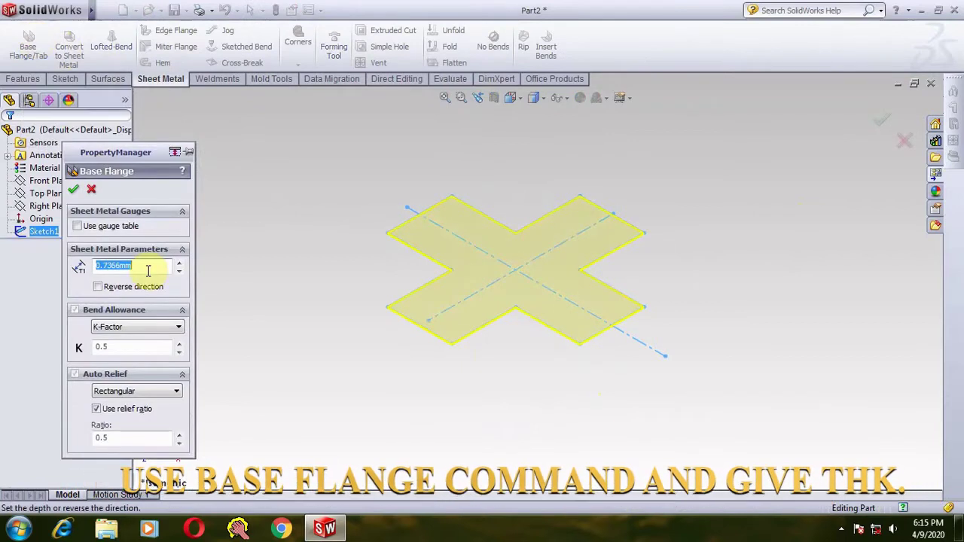
type("3")
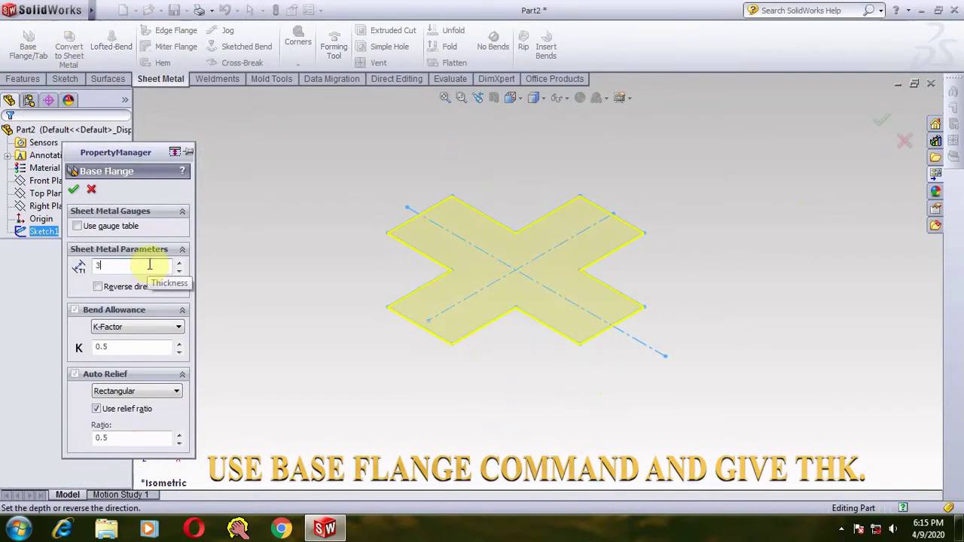
left_click(74, 191)
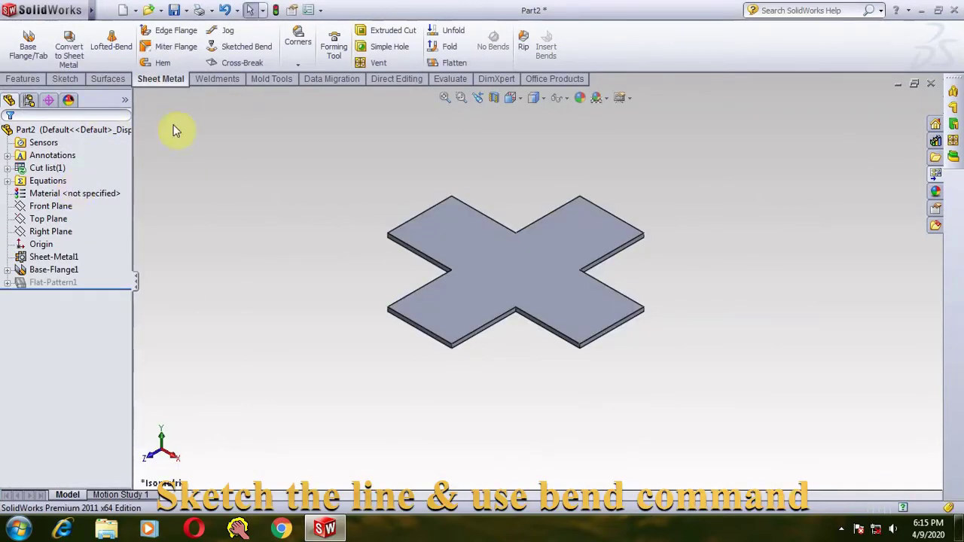
Step: Start a sketch on the flange's top face and draw a 50 mm horizontal line across the lower arm near its inner end
left_click(65, 79)
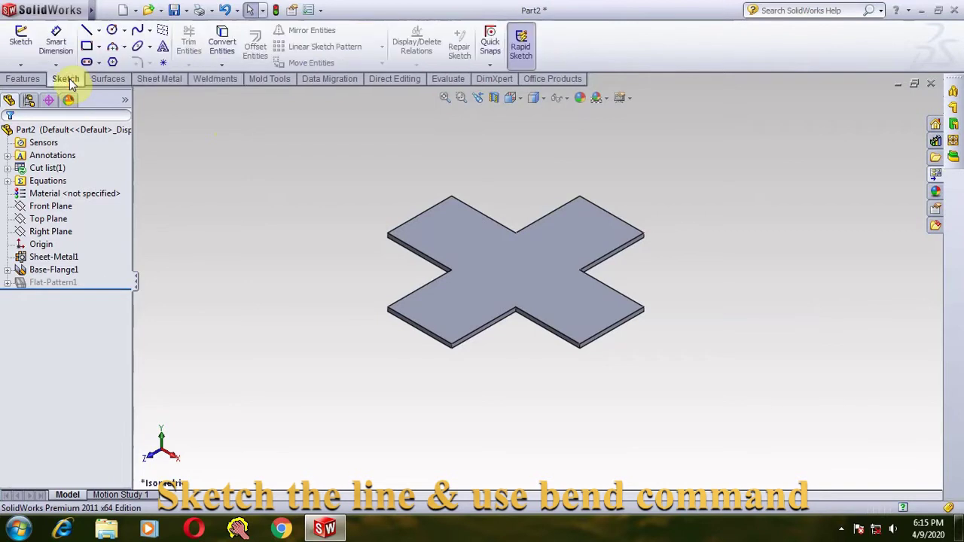
left_click(20, 38)
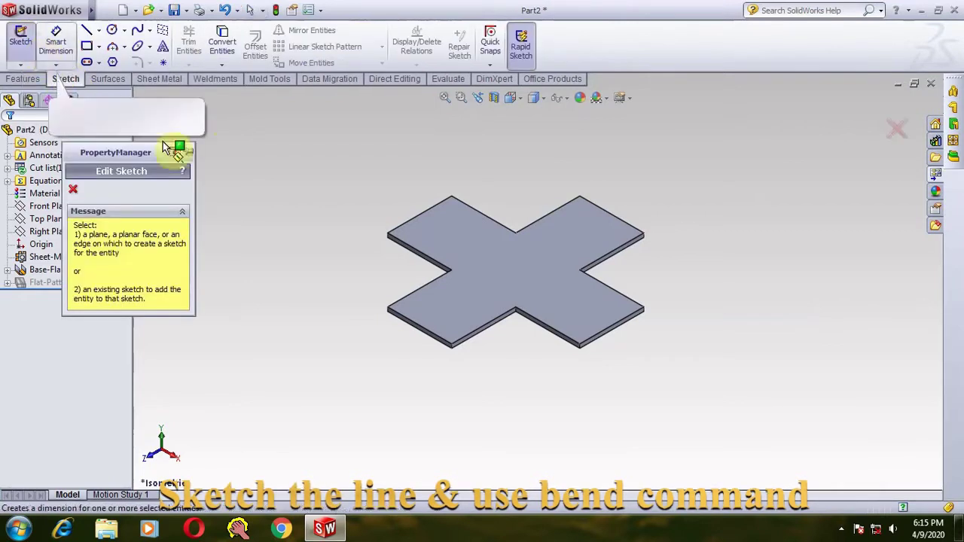
left_click(444, 235)
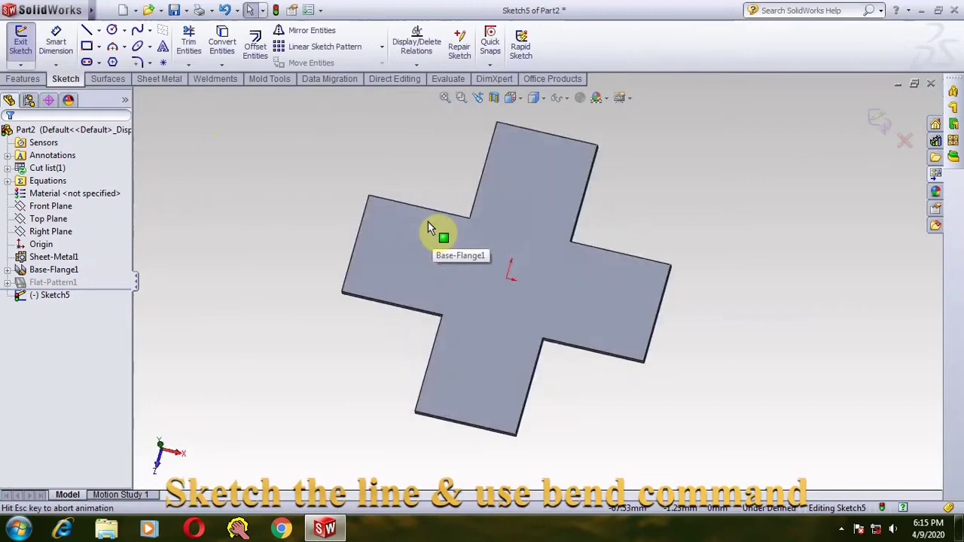
left_click(85, 31)
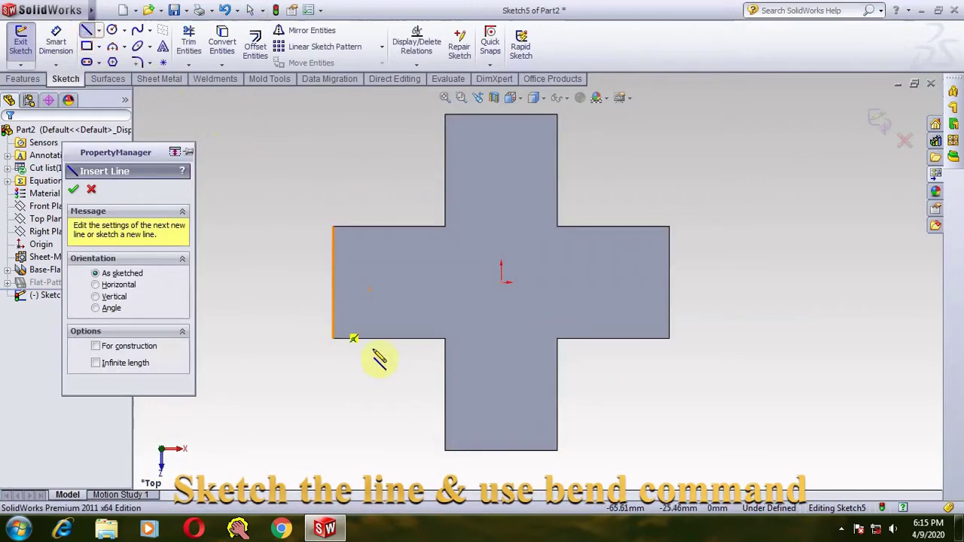
left_click(444, 353)
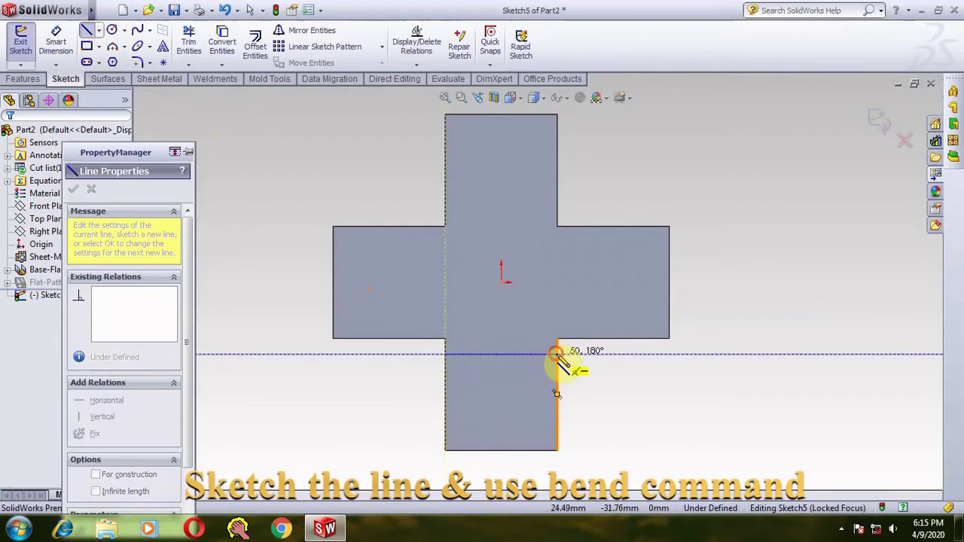
left_click(557, 353)
Step: Dimension the bend line 5 mm from the left arm's lower edge and exit the sketch
left_click(57, 44)
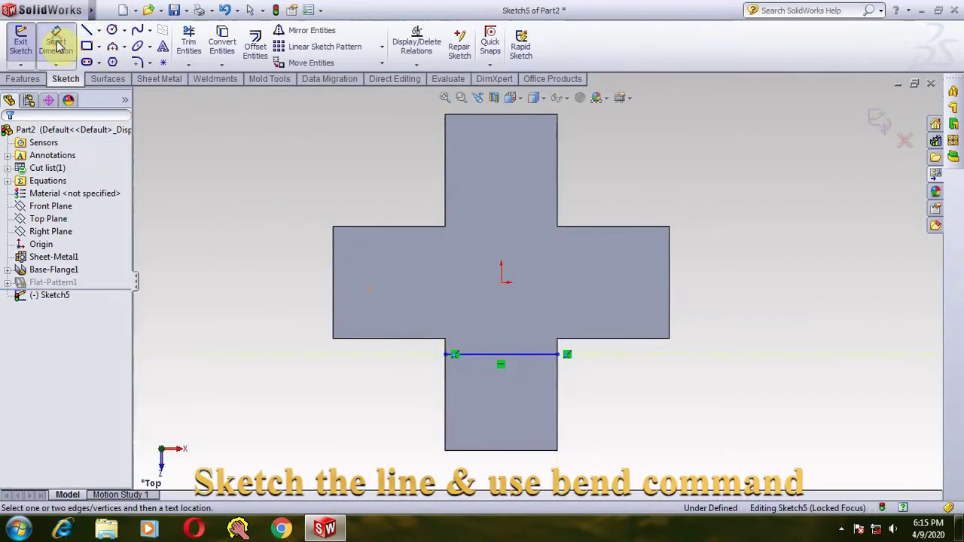
left_click(436, 343)
left_click(489, 355)
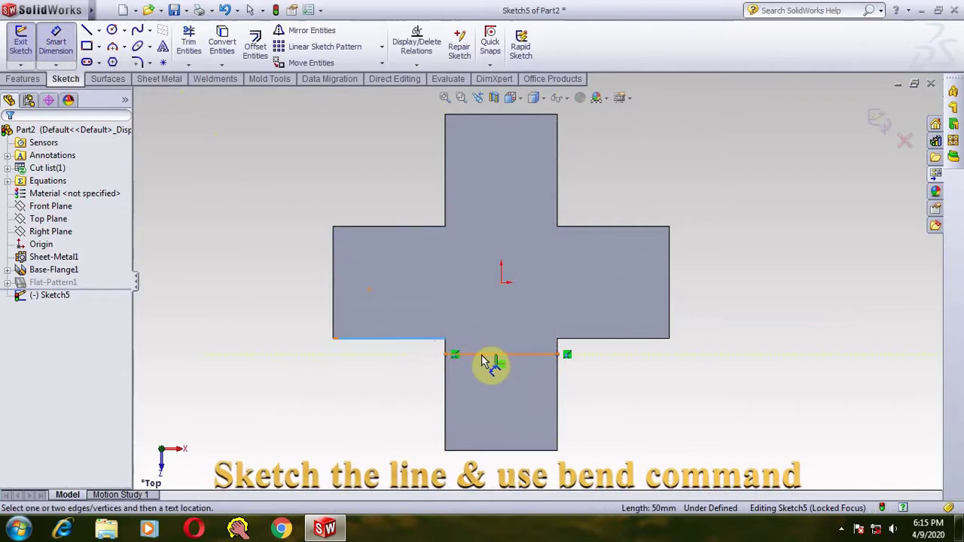
left_click(409, 354)
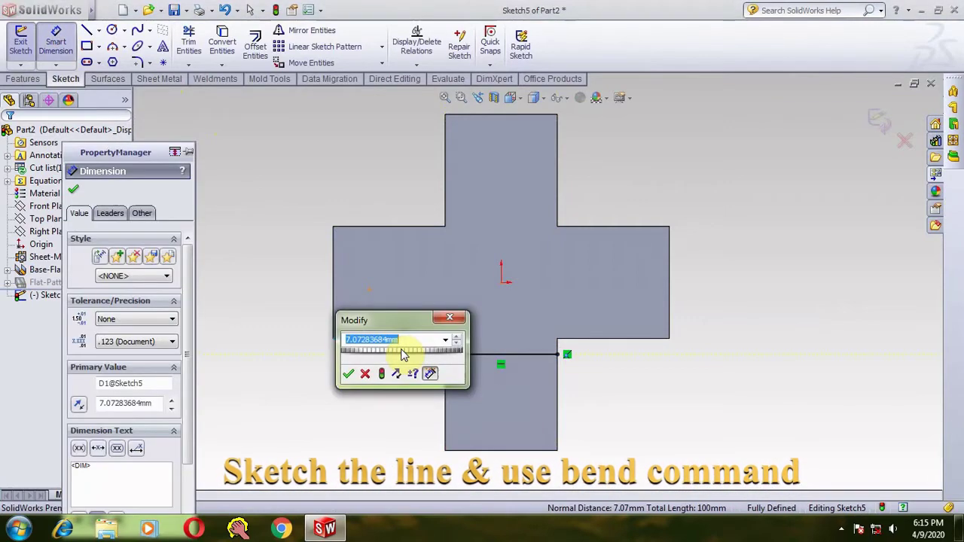
type("5")
key("Return")
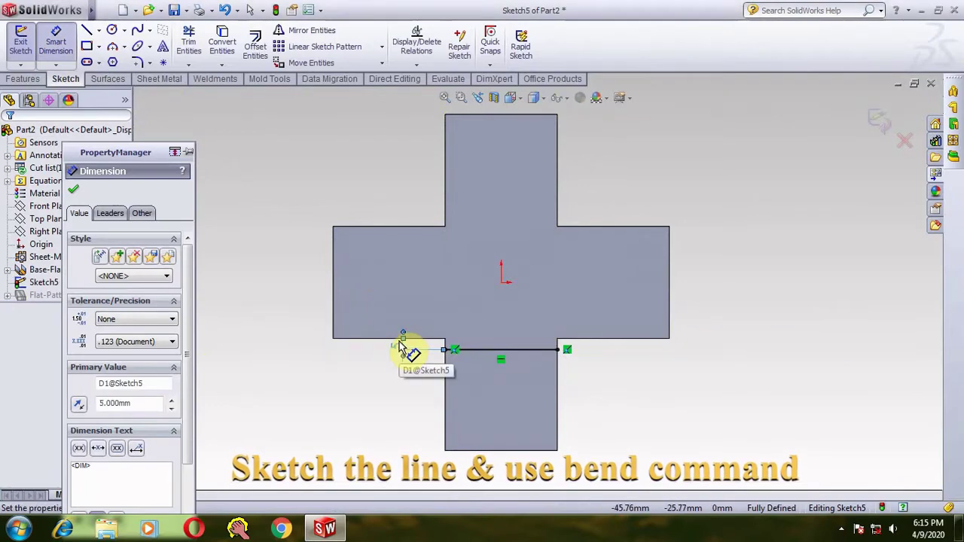
left_click(878, 118)
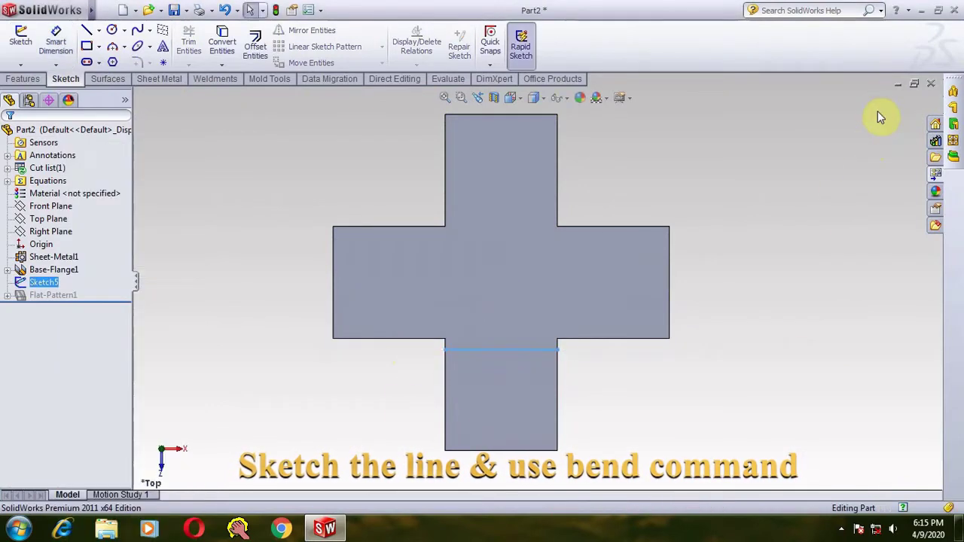
Step: Create a downward sketched bend along the line with the cross's top face fixed, a 30° angle and a custom 3 mm radius
key("ctrl+7")
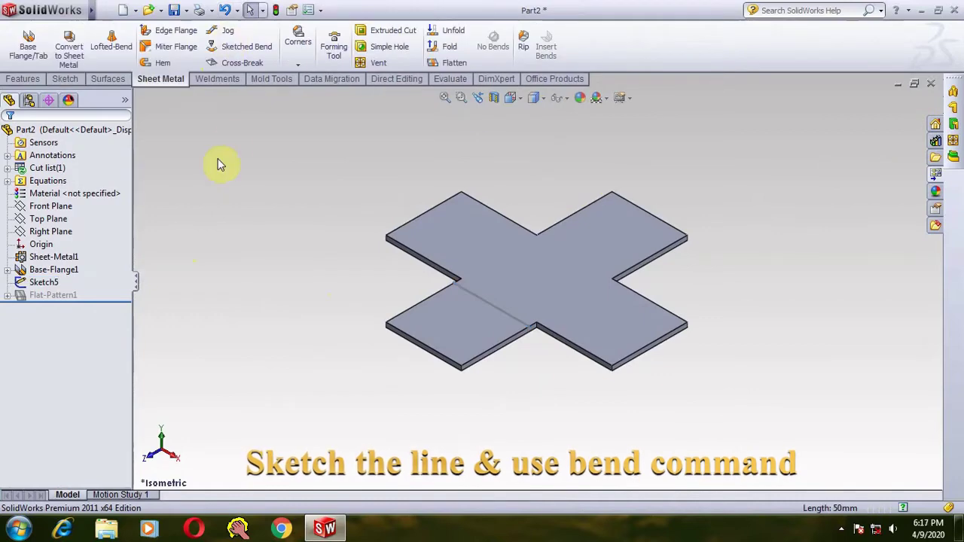
left_click(243, 46)
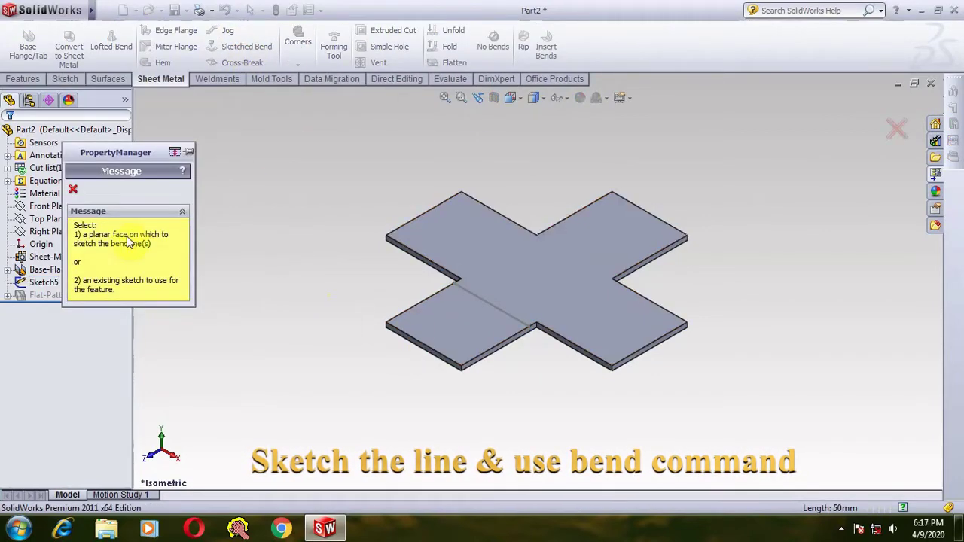
left_click(475, 301)
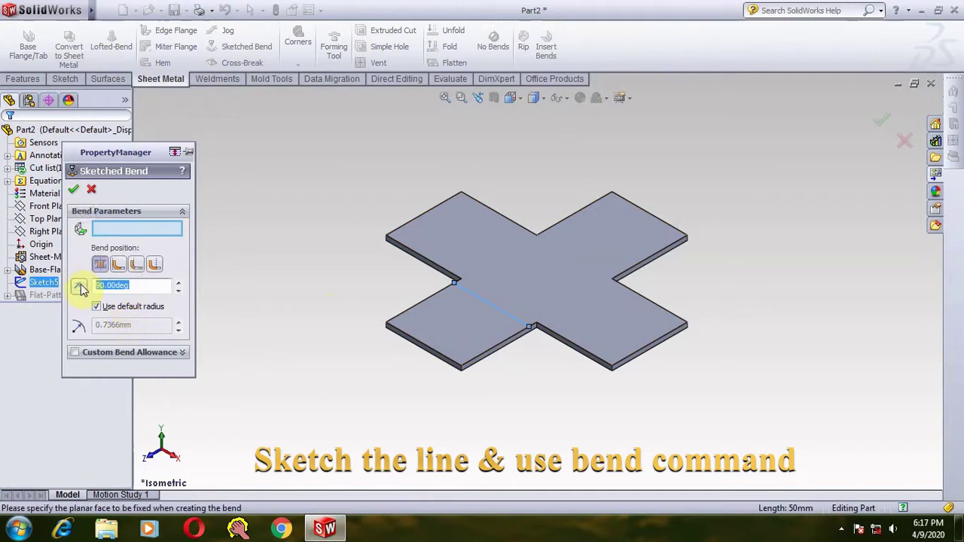
type("30")
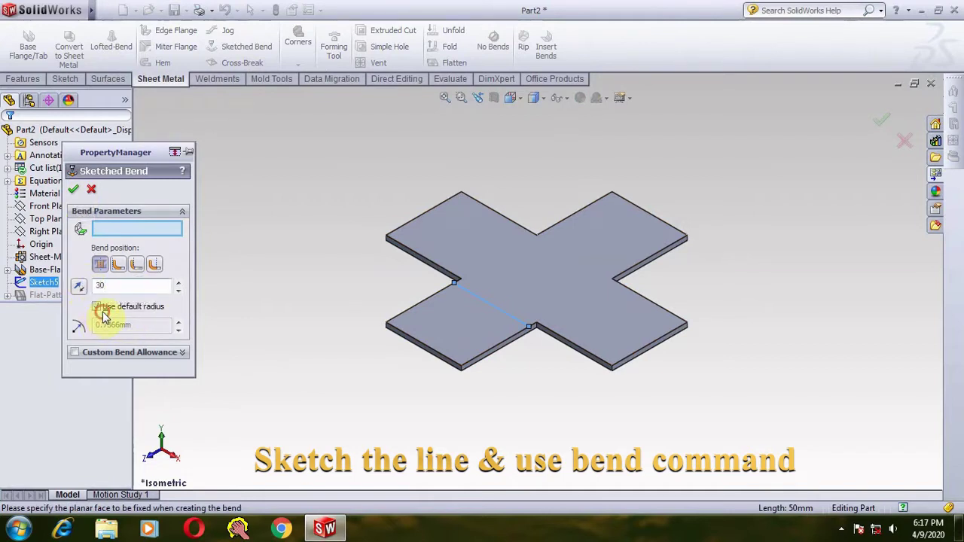
left_click(97, 307)
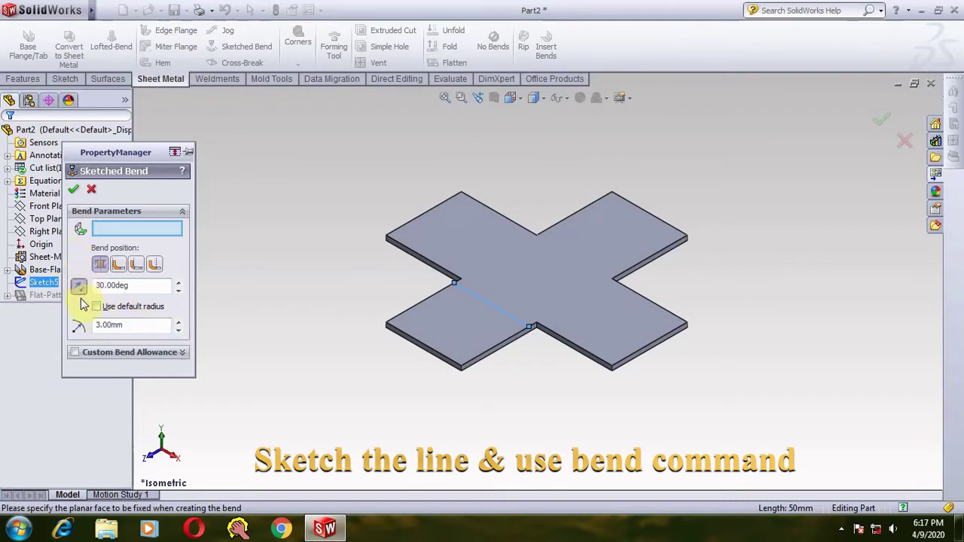
left_click(74, 190)
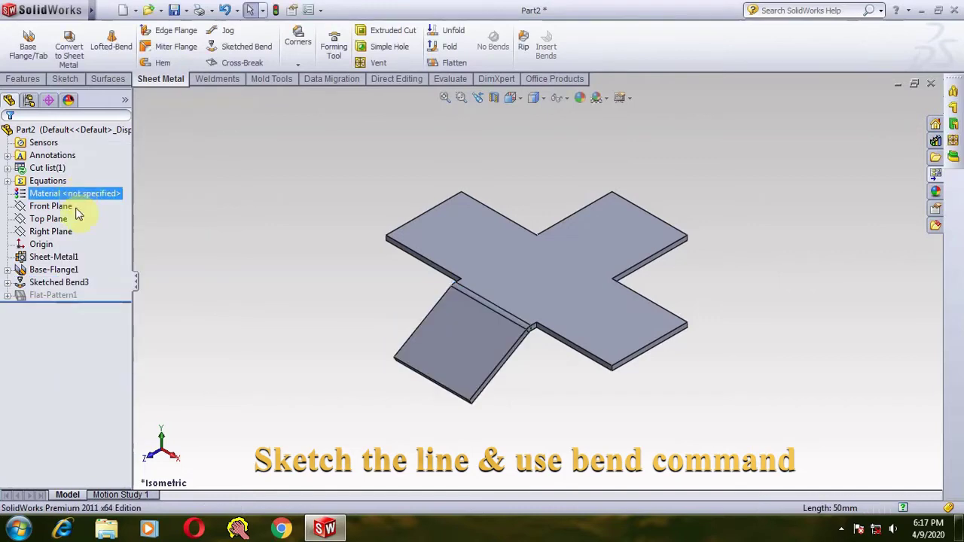
Step: Edit the sketched bend and reverse its direction so the arm folds upward
left_click(52, 288)
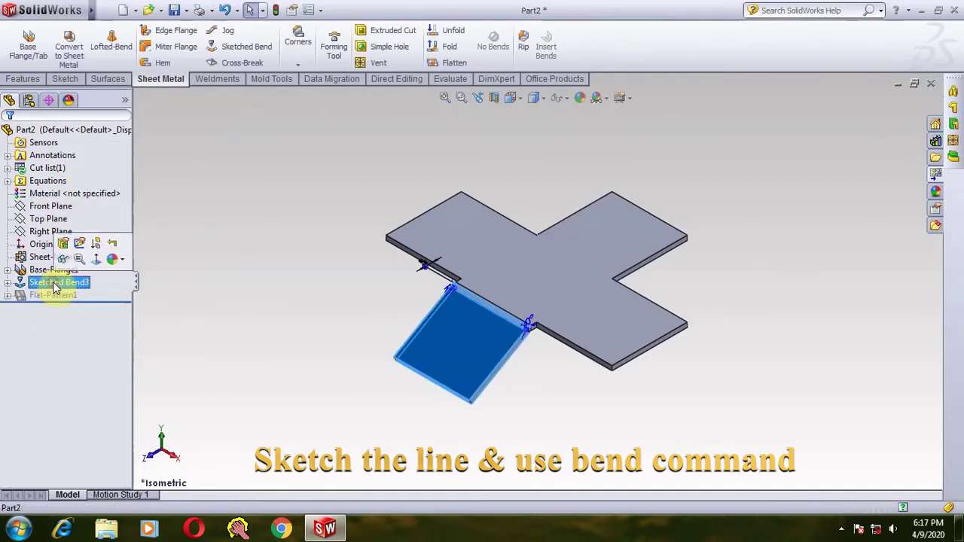
left_click(68, 245)
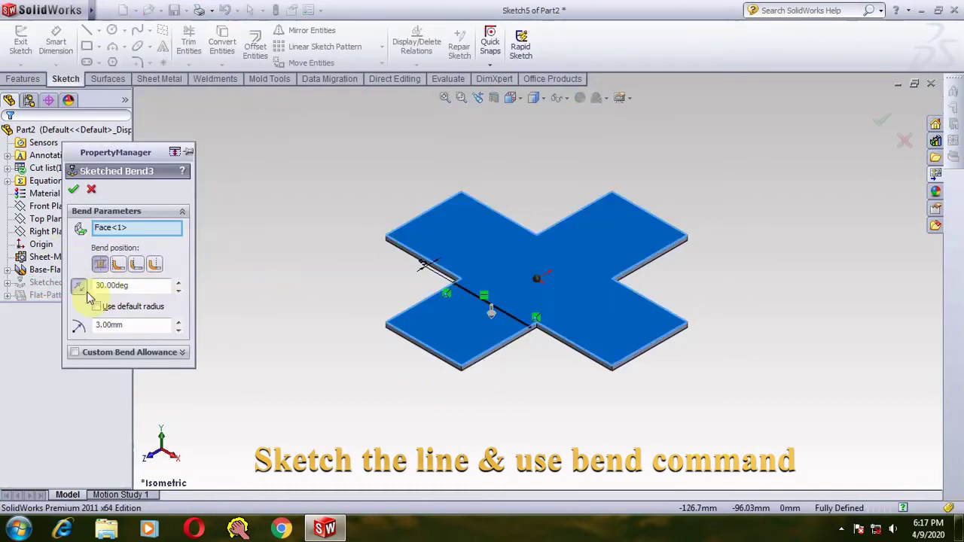
left_click(73, 189)
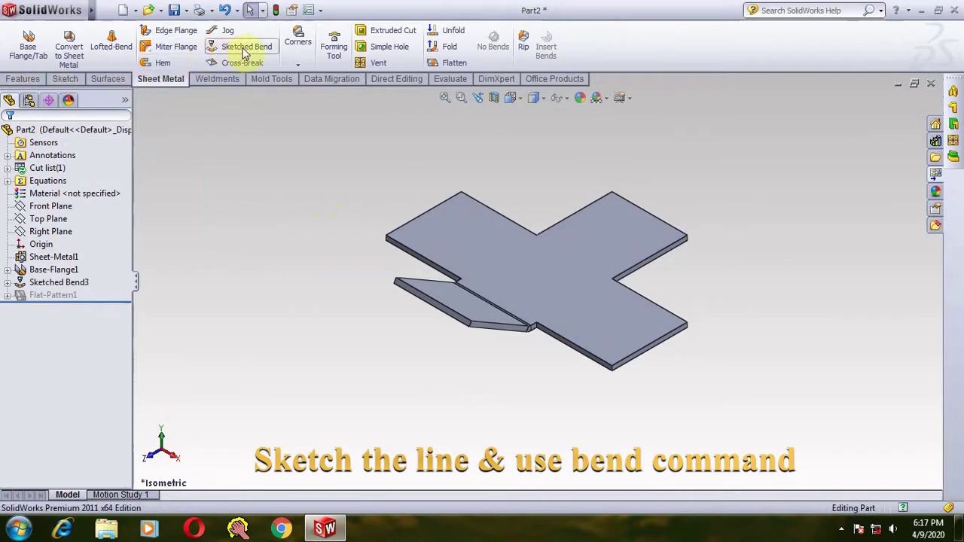
Step: Start a sketch on the flange's top face and draw a 50 mm horizontal line across the upper arm near its inner end
left_click(66, 79)
left_click(22, 40)
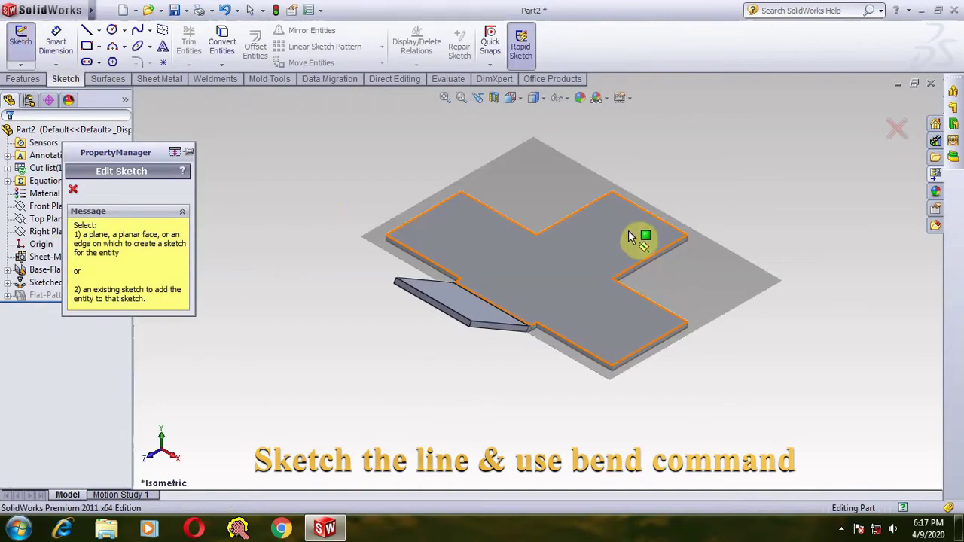
left_click(630, 235)
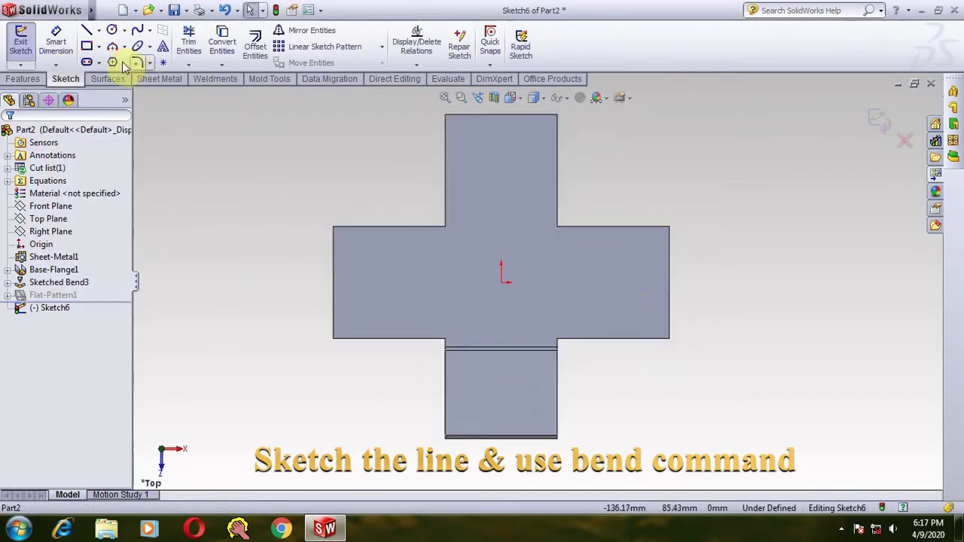
left_click(88, 31)
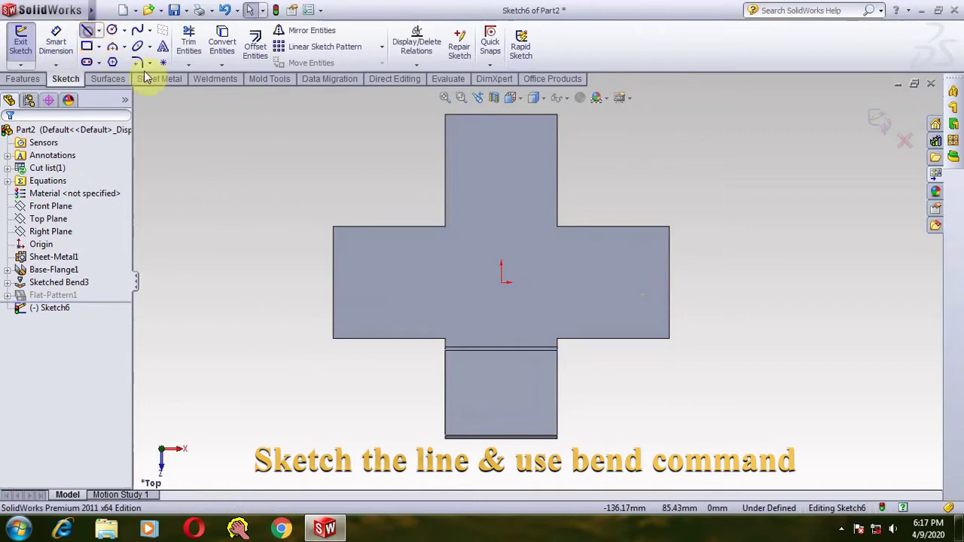
left_click(445, 209)
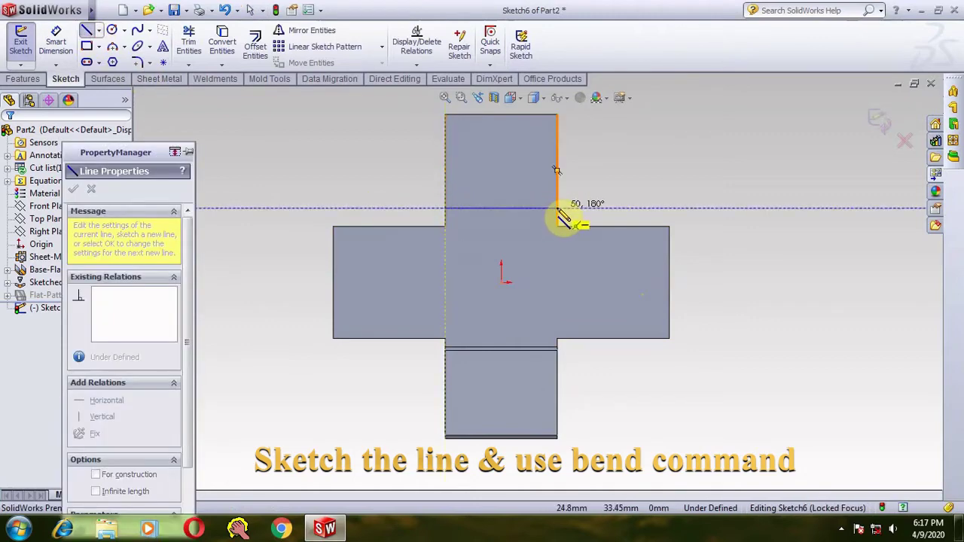
left_click(556, 208)
Step: Dimension the bend line 5 mm from the left arm's upper edge and exit the sketch
left_click(55, 40)
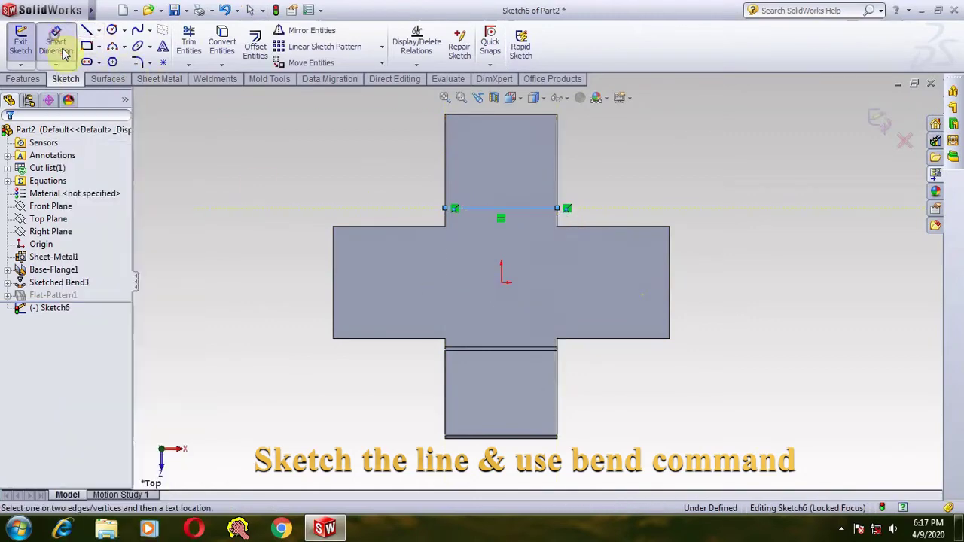
left_click(467, 211)
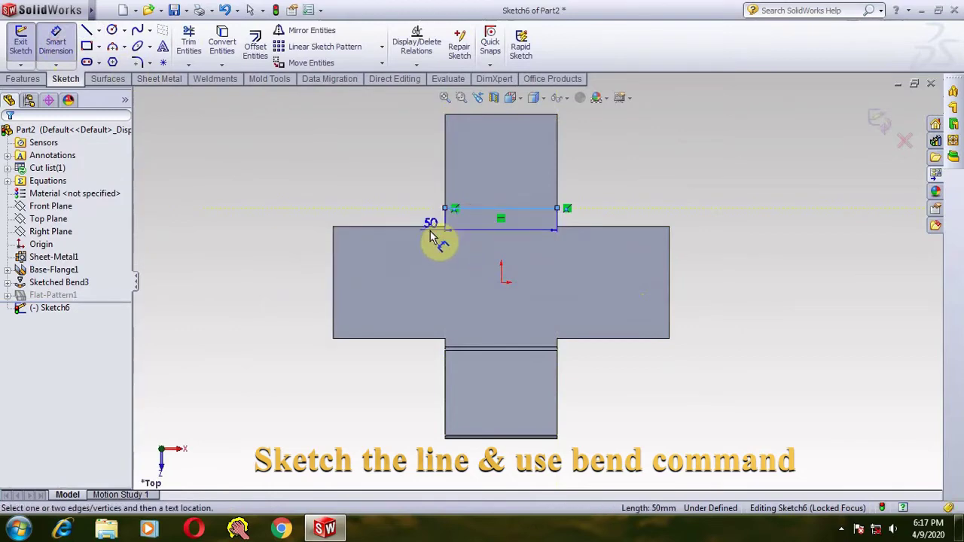
left_click(388, 219)
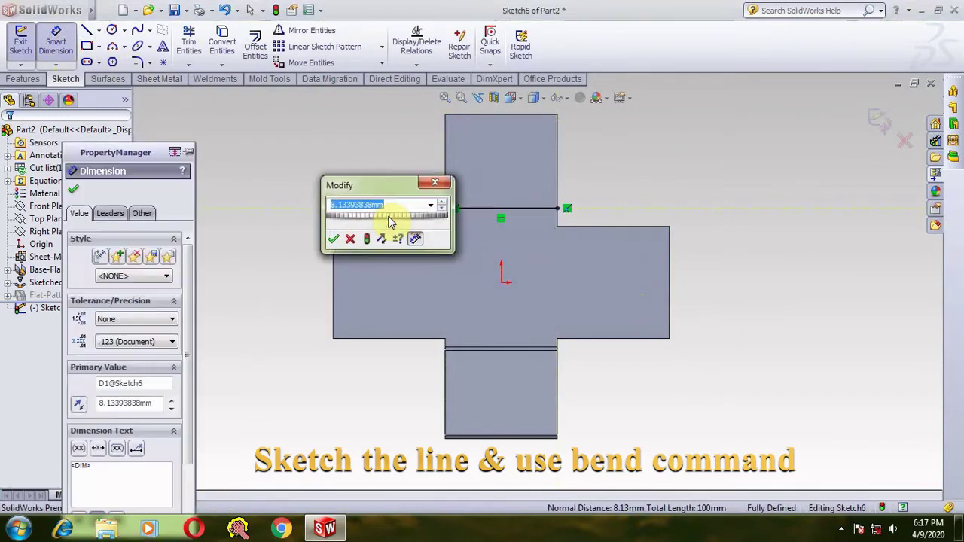
type("5")
key("Return")
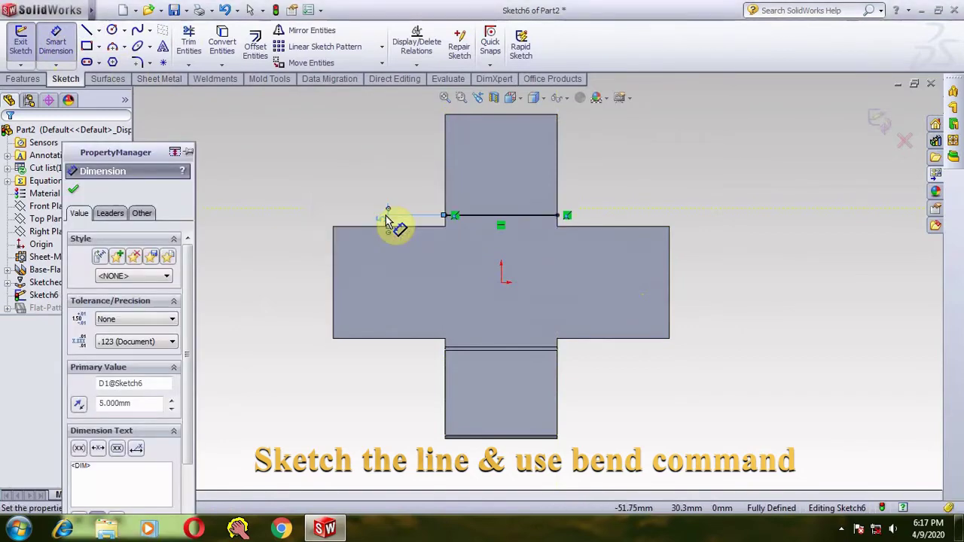
left_click(74, 191)
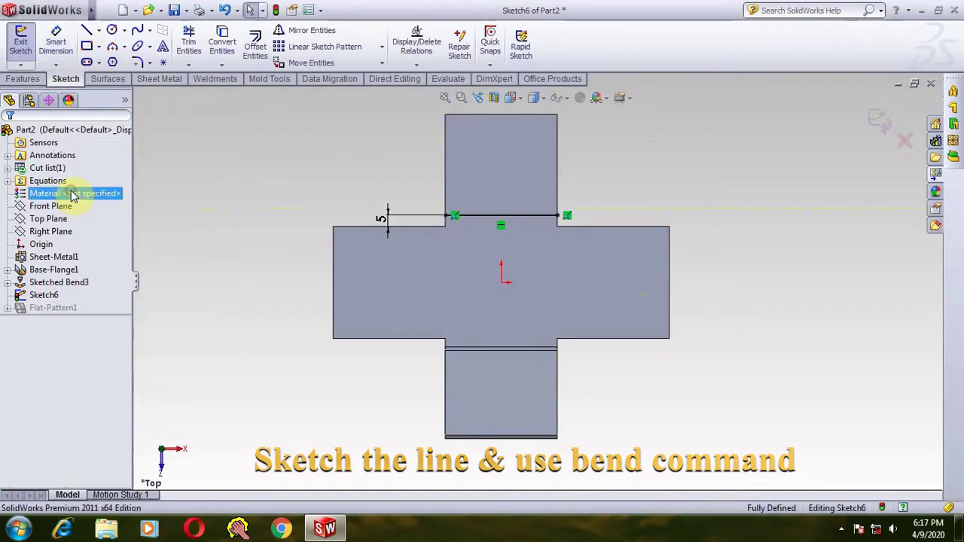
left_click(876, 113)
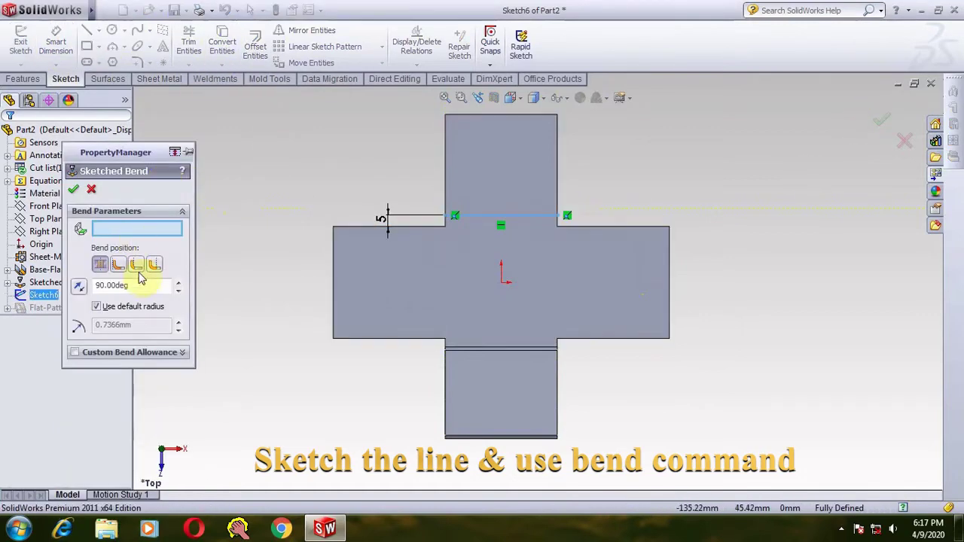
Step: Create an upward sketched bend on the upper arm with the base's top face fixed, a 90° angle and a custom 3 mm radius
left_click(157, 307)
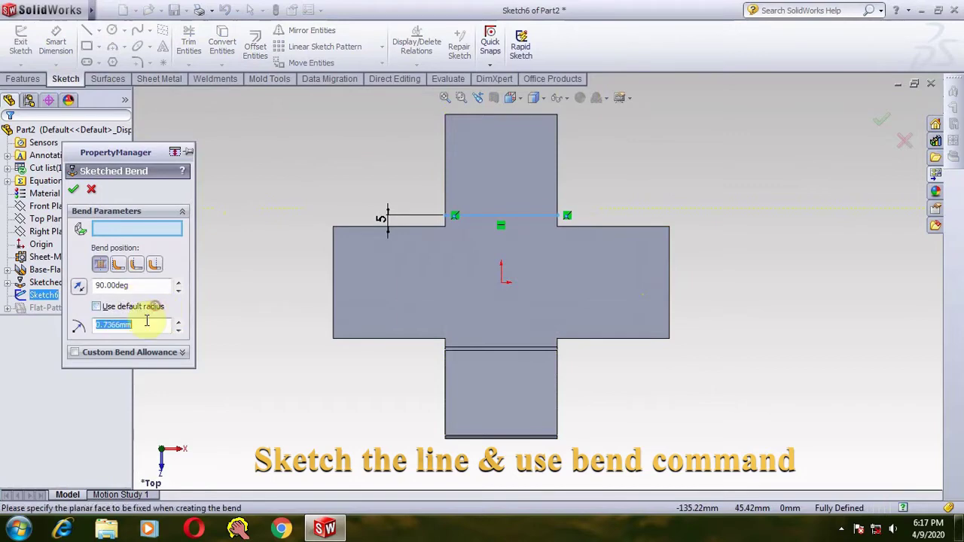
type("5")
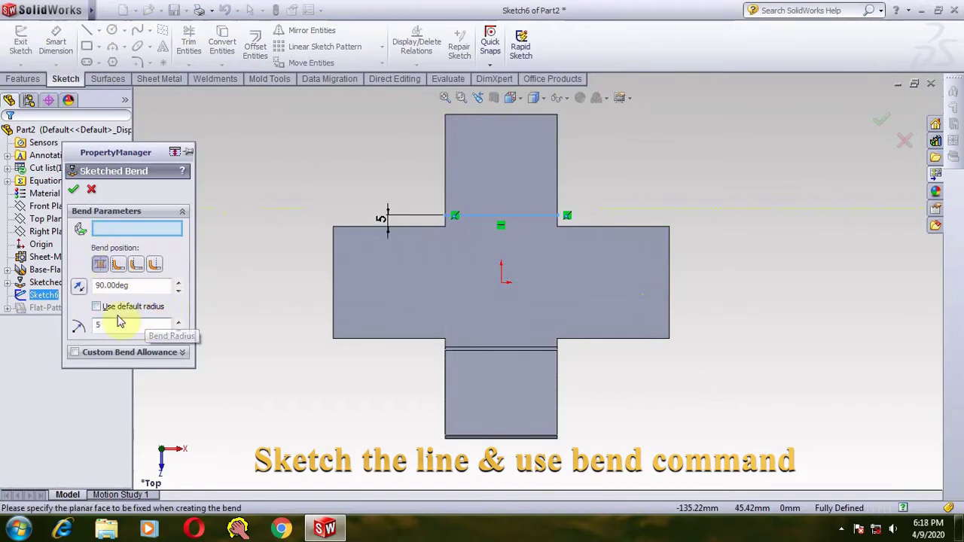
left_click(78, 324)
type("3")
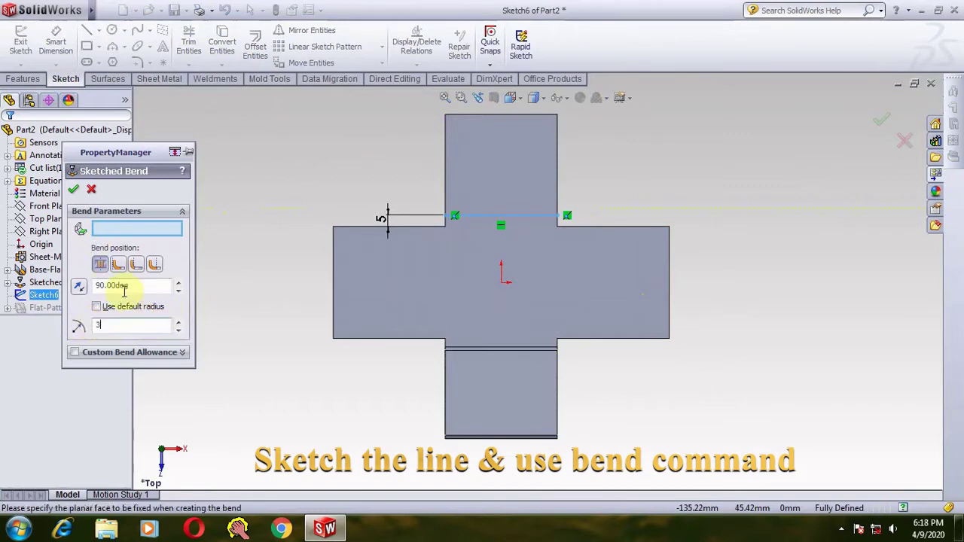
left_click(74, 189)
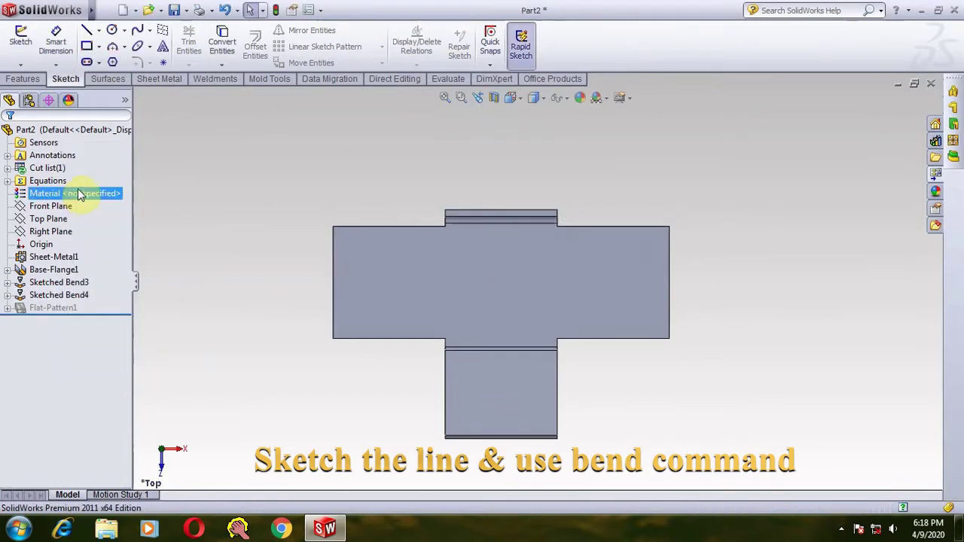
key("ctrl+7")
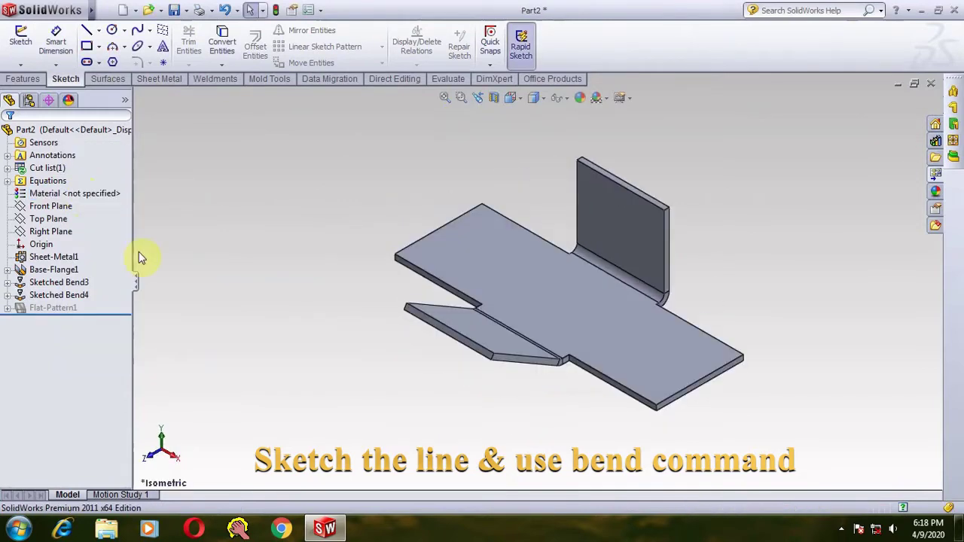
Step: Edit the upper arm's sketched bend and reduce its angle to match the lower arm's bend
left_click(60, 295)
left_click(74, 257)
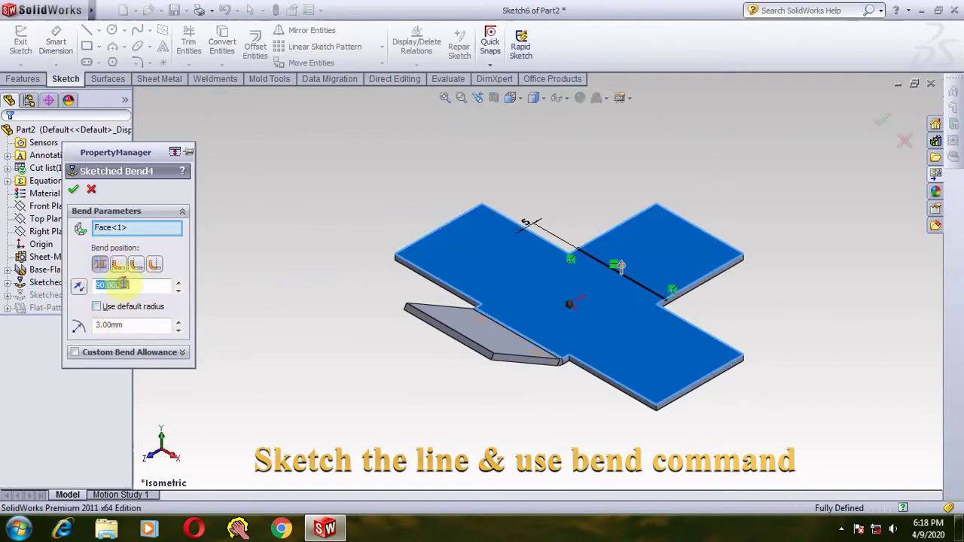
left_click(73, 190)
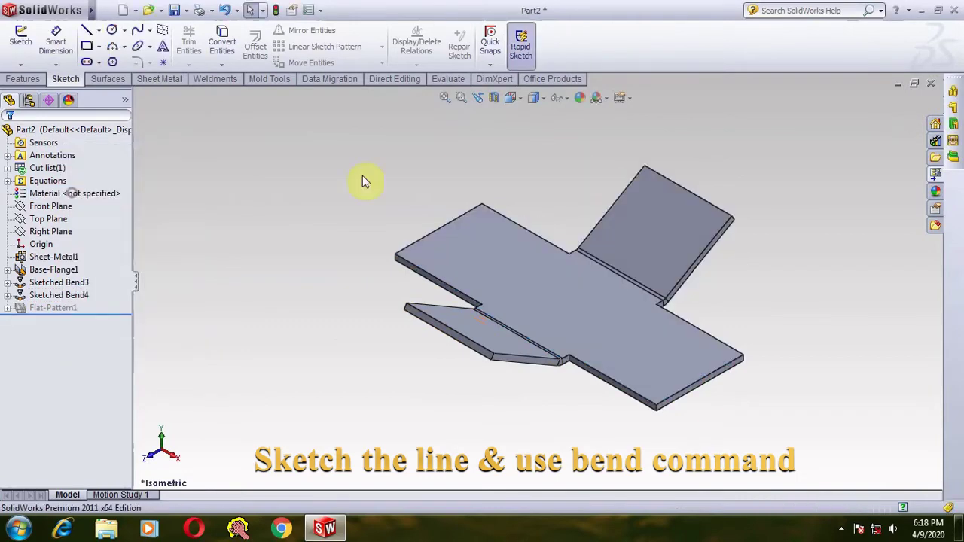
Step: Start a sketch on the base's top face and draw a 50 mm vertical line across the left arm near its inner end
left_click(24, 79)
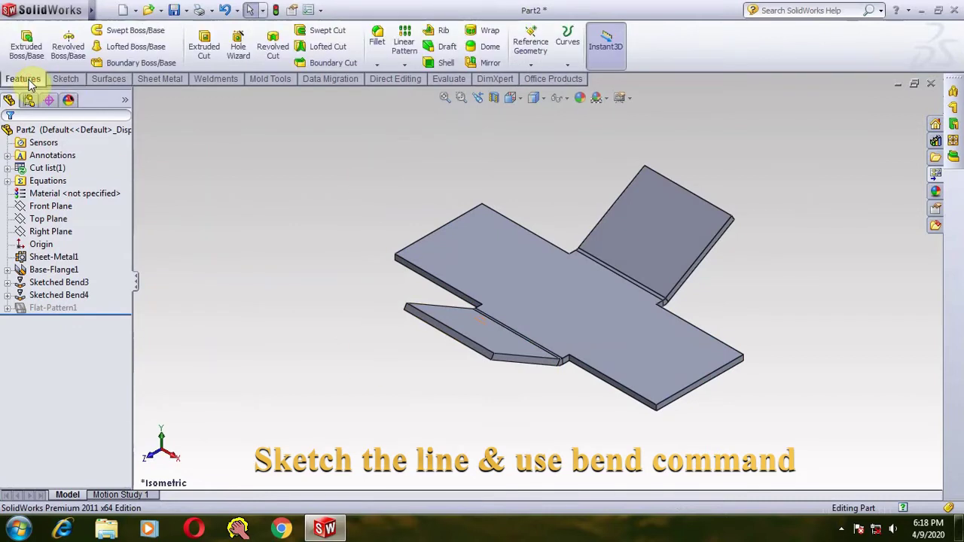
left_click(66, 79)
left_click(21, 41)
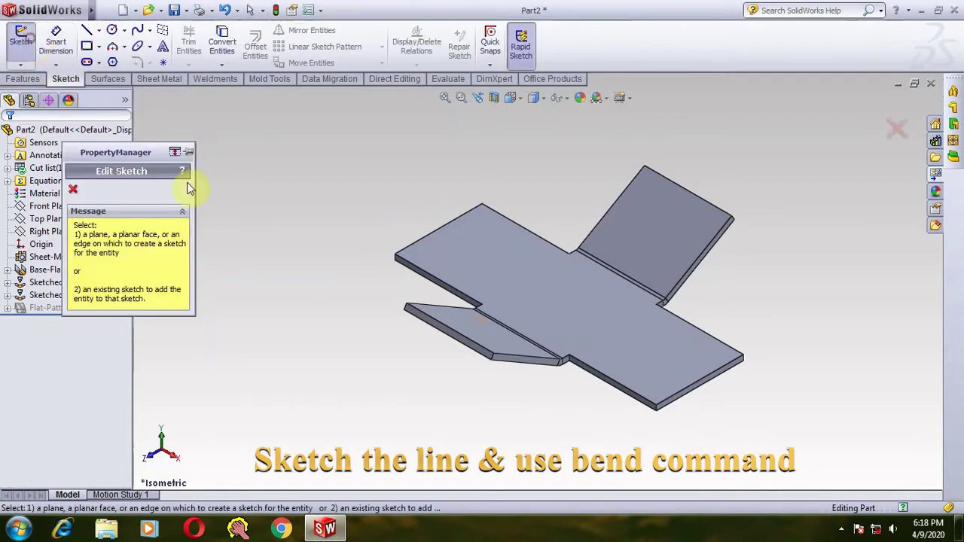
left_click(463, 242)
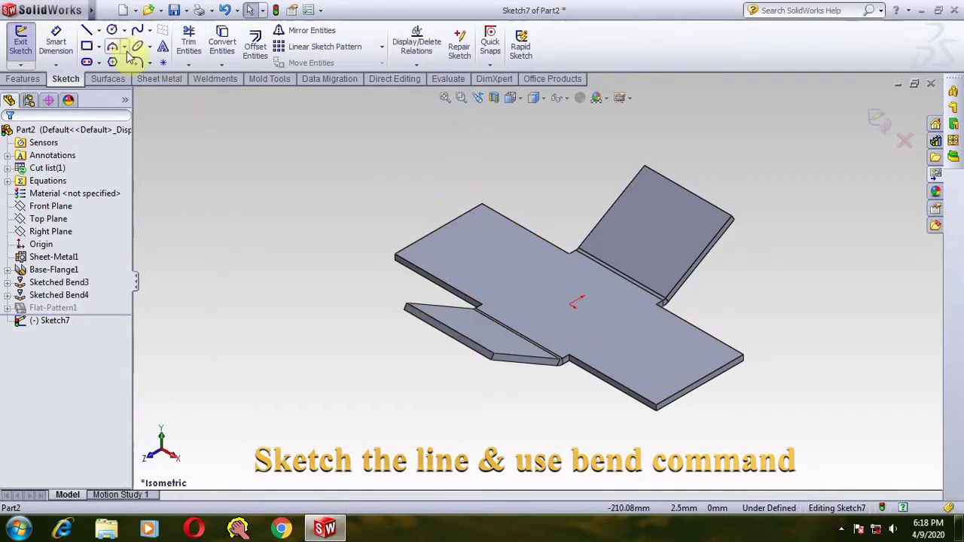
left_click(87, 30)
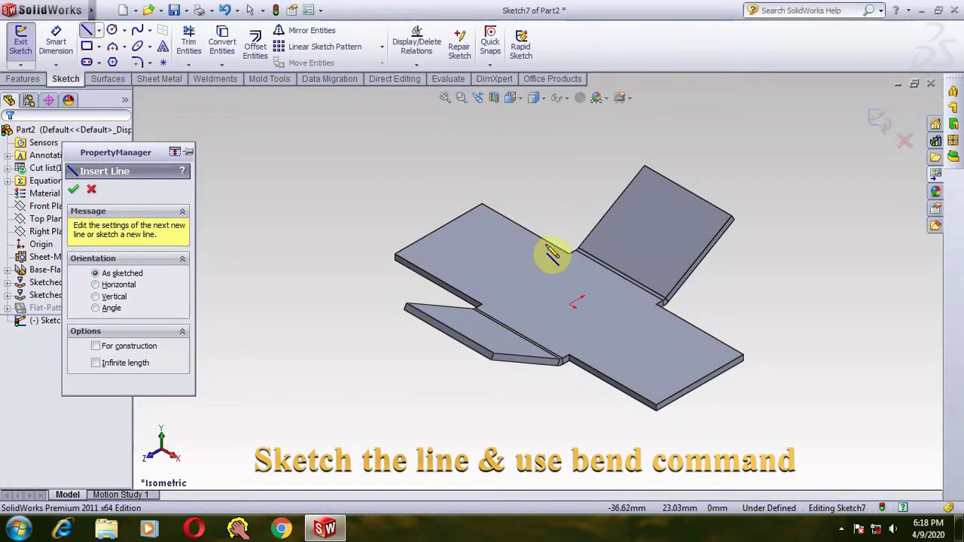
key("ctrl+8")
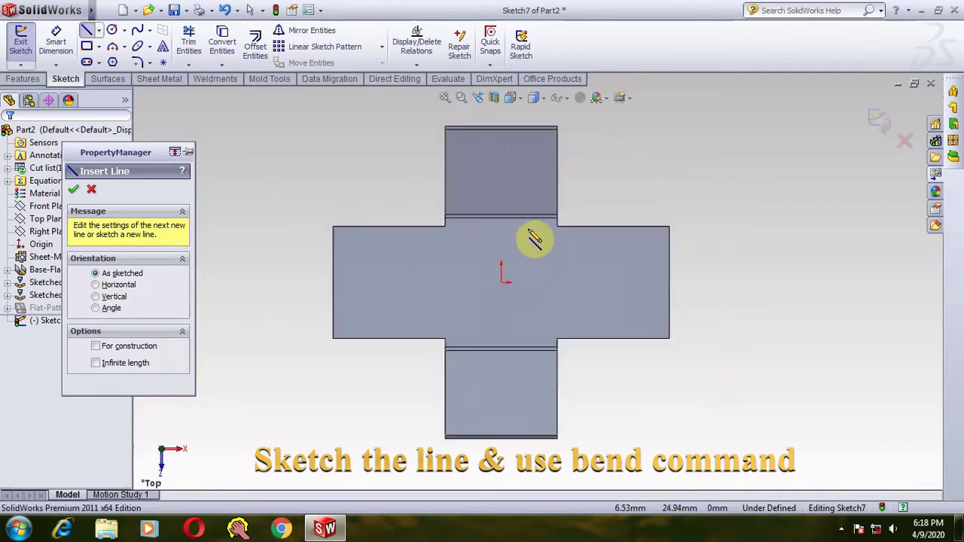
left_click(424, 226)
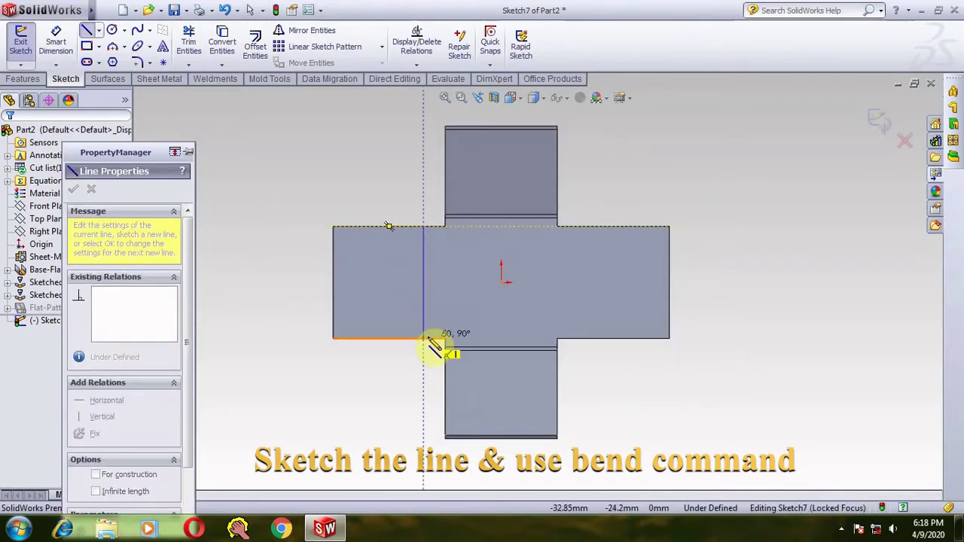
left_click(423, 338)
Step: Dimension the vertical bend line 7 mm from the left arm's inner corner and exit the sketch
left_click(64, 49)
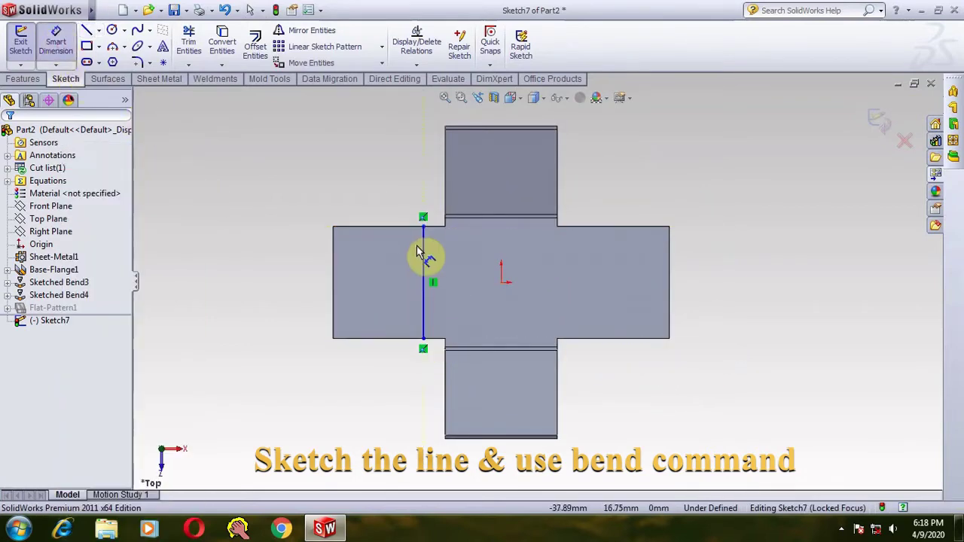
left_click(450, 233)
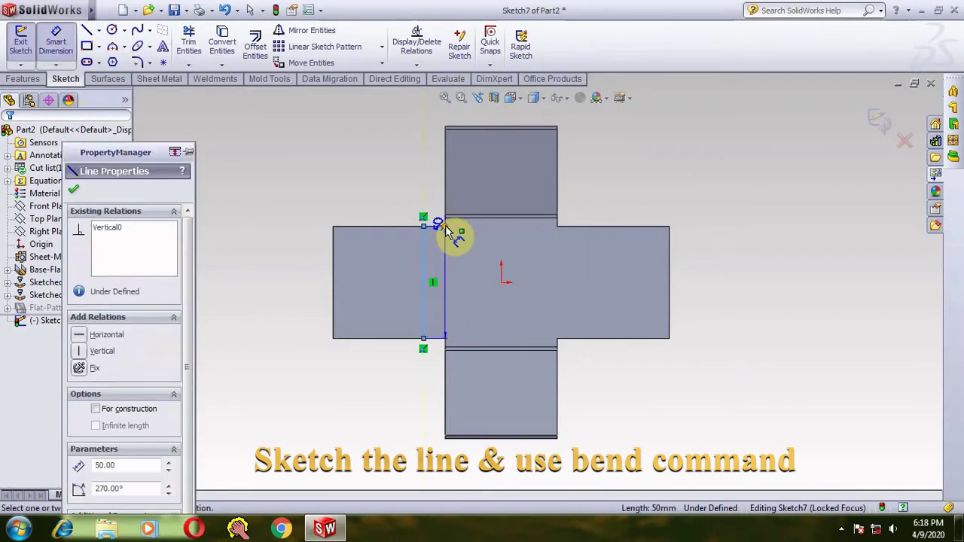
left_click(444, 235)
left_click(436, 261)
type("7")
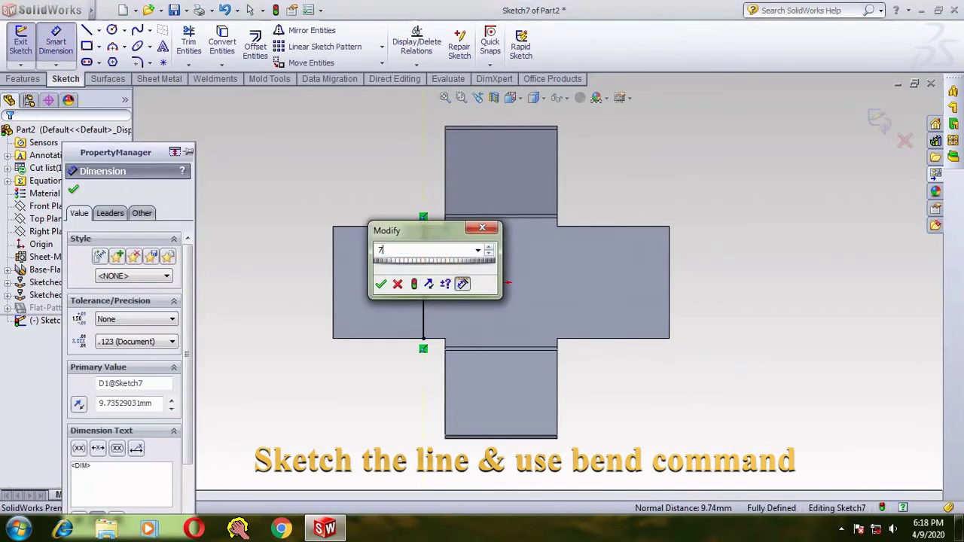
key("Return")
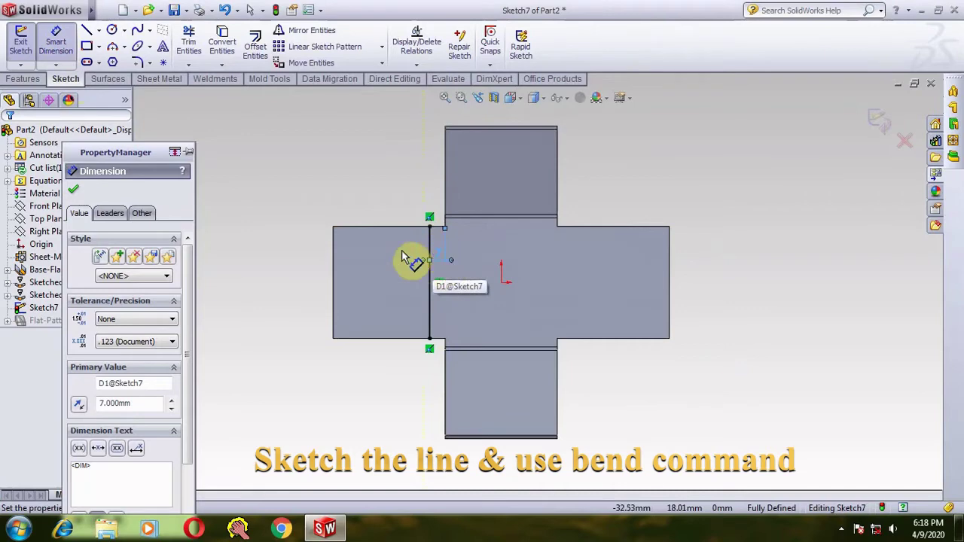
left_click(76, 193)
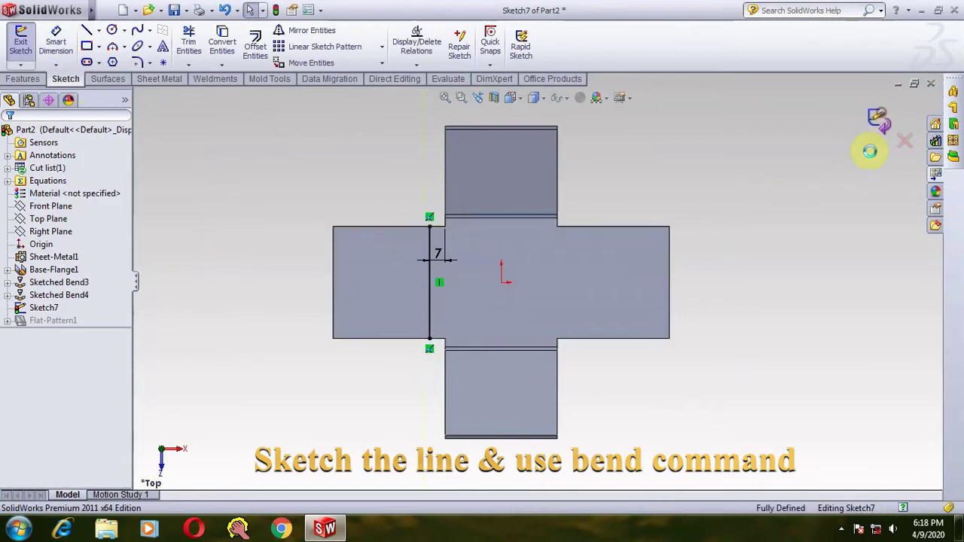
Step: Create an upward sketched bend on the left arm with the base's top face fixed, a 90° angle and a custom 3 mm radius
left_click(132, 307)
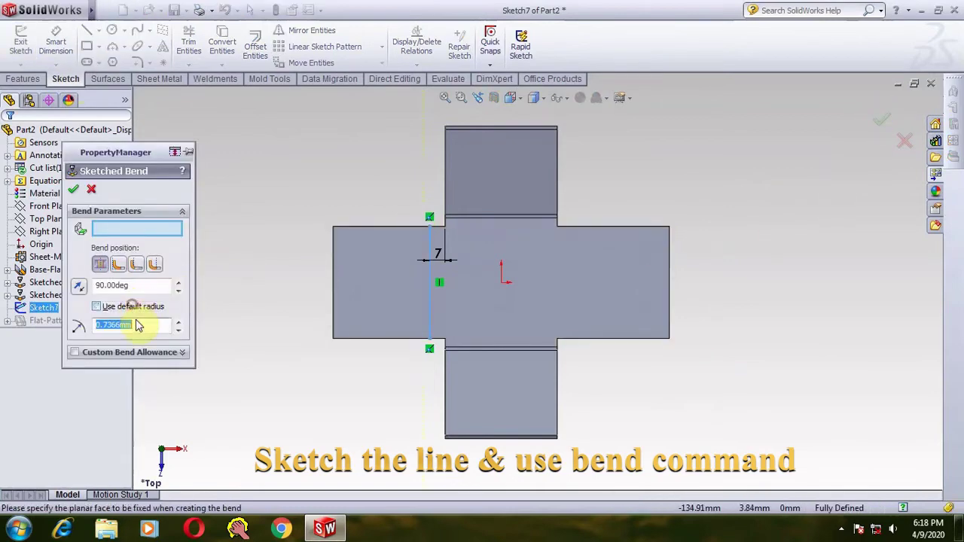
type("3")
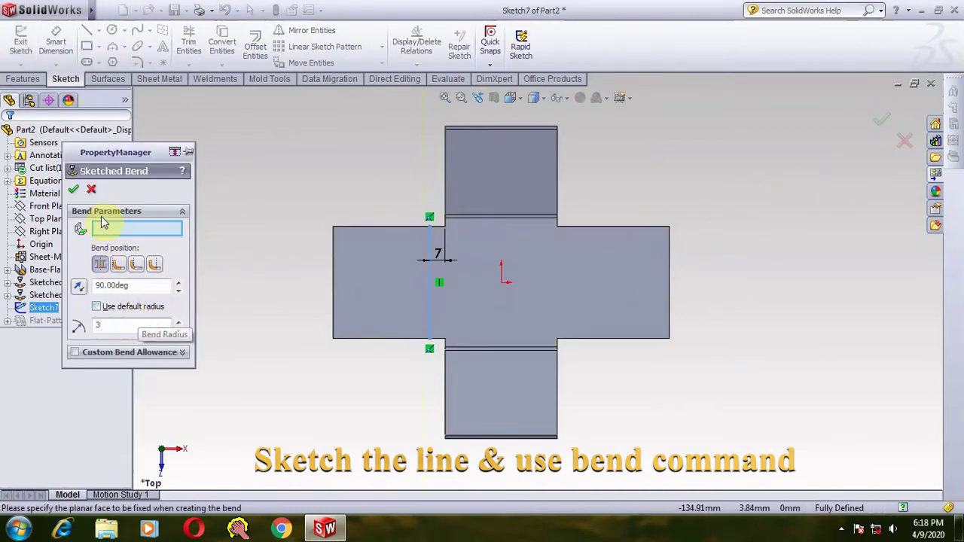
left_click(73, 189)
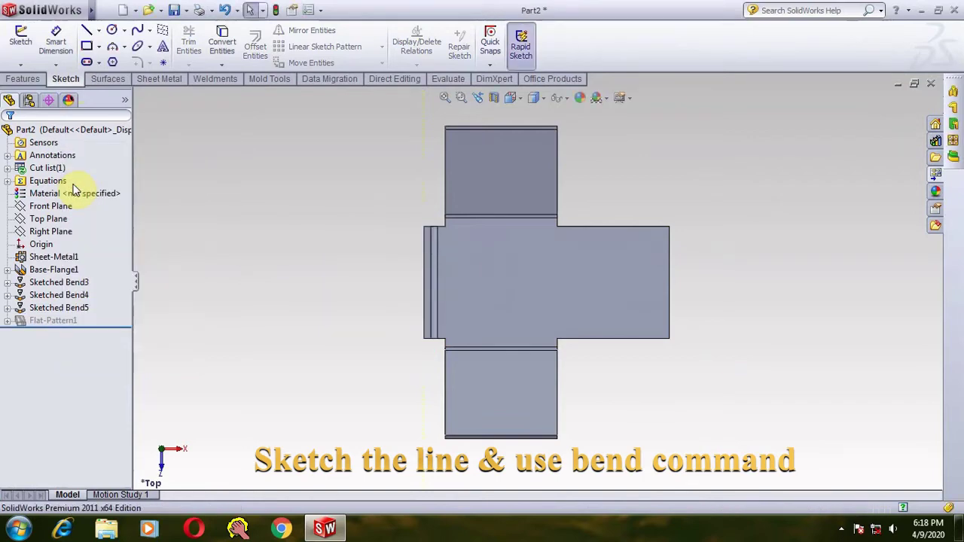
key("ctrl+7")
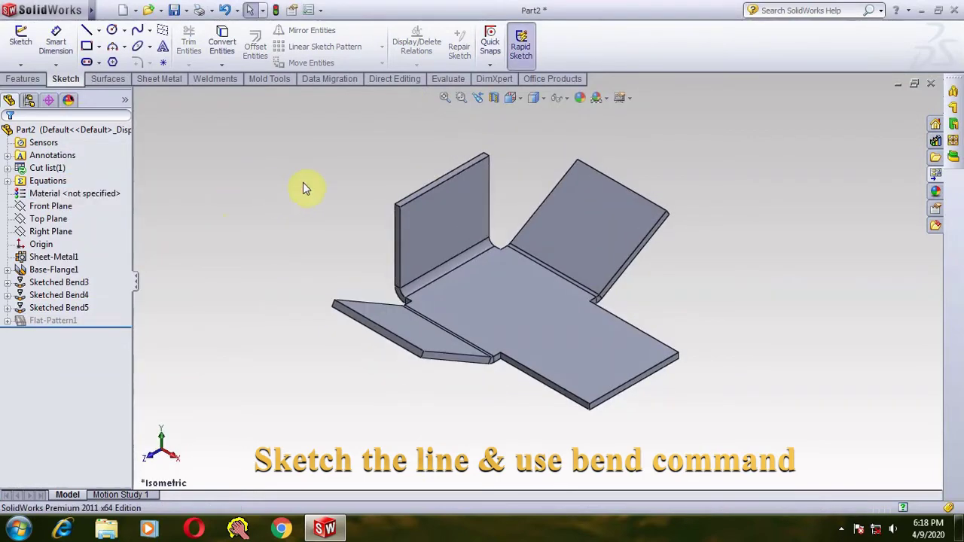
Step: Start a sketch on the base's top face and draw a 50 mm vertical line across the right arm near its inner end
left_click(21, 40)
left_click(624, 349)
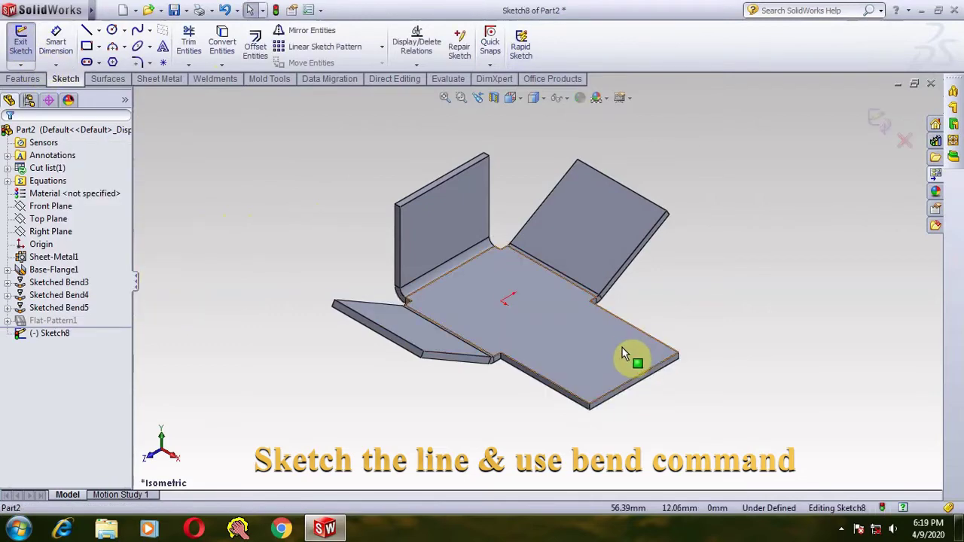
left_click(87, 30)
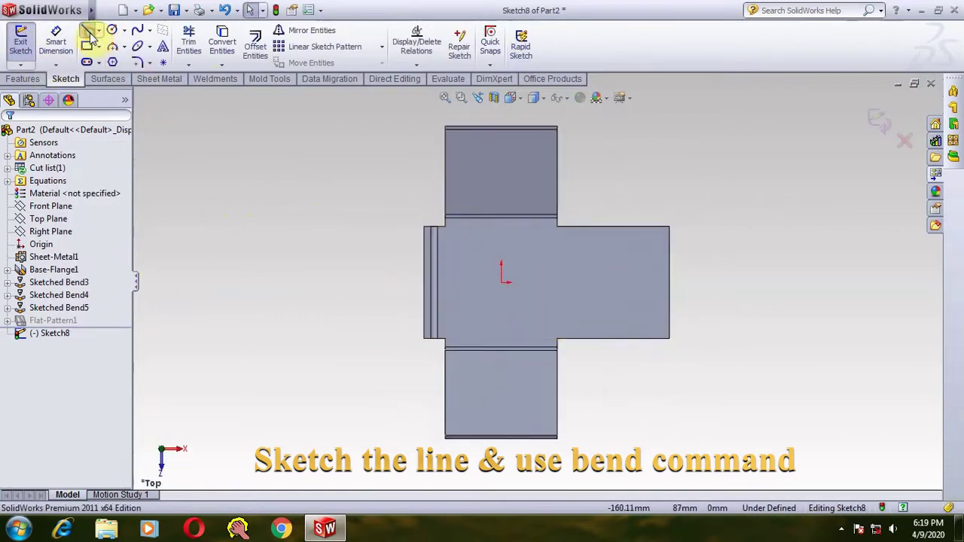
left_click(572, 226)
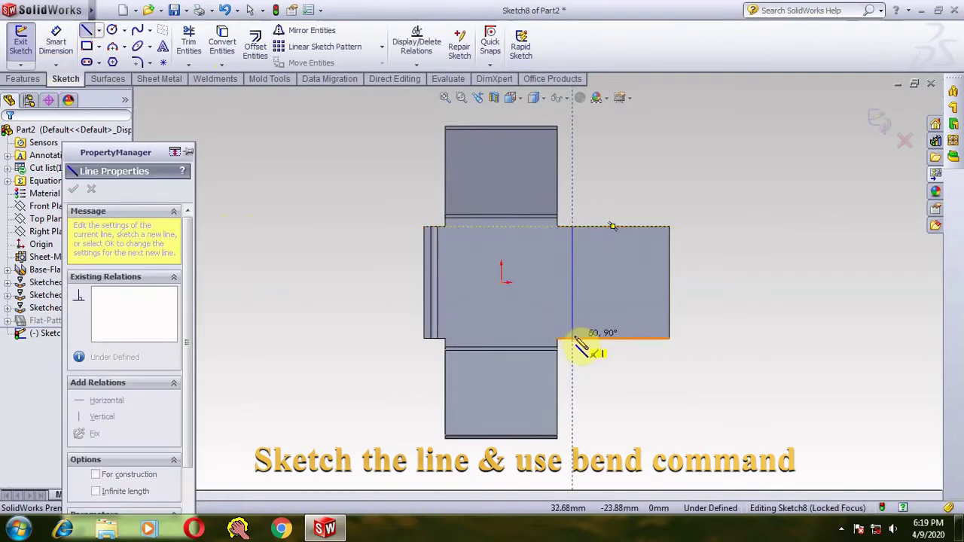
left_click(573, 338)
Step: Dimension the vertical bend line 7 mm from the right arm's inner corner and exit the sketch
left_click(56, 41)
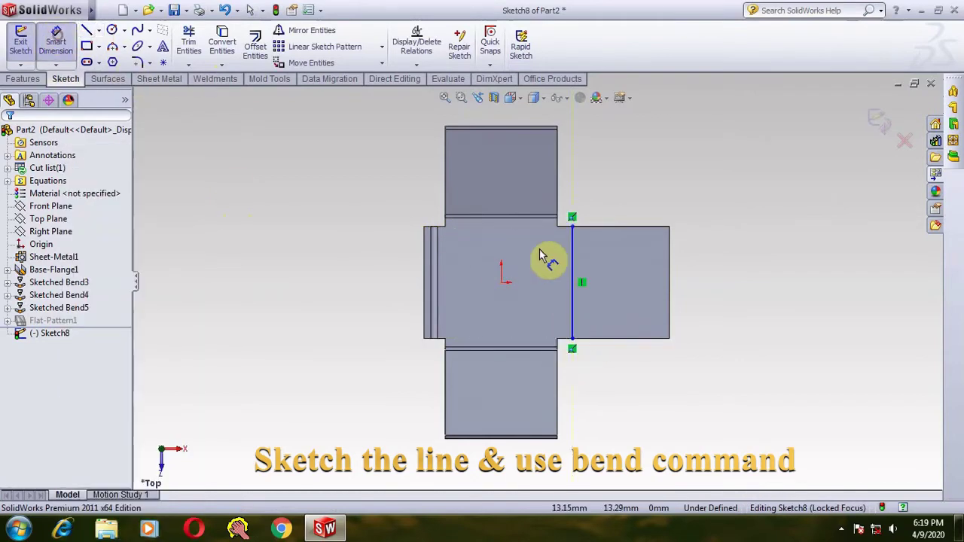
left_click(574, 335)
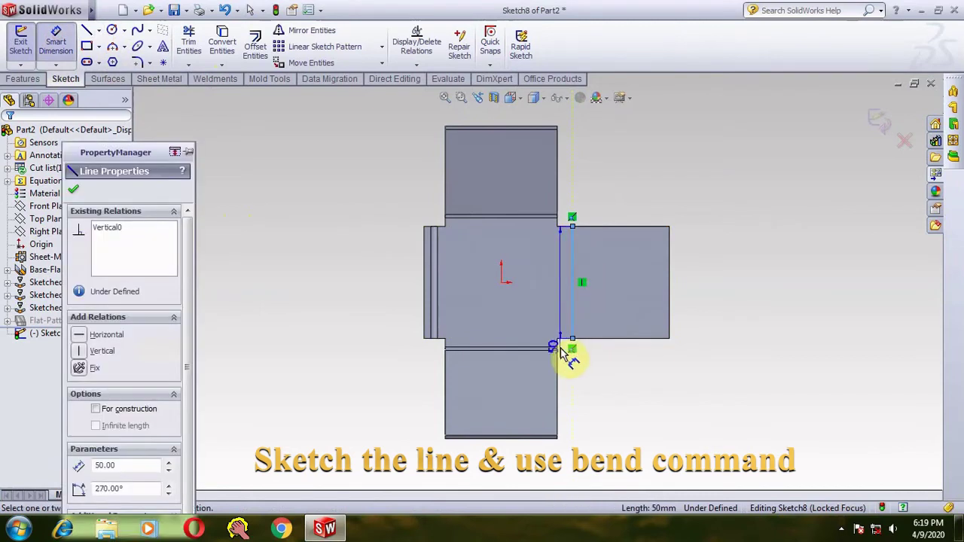
left_click(559, 366)
left_click(563, 382)
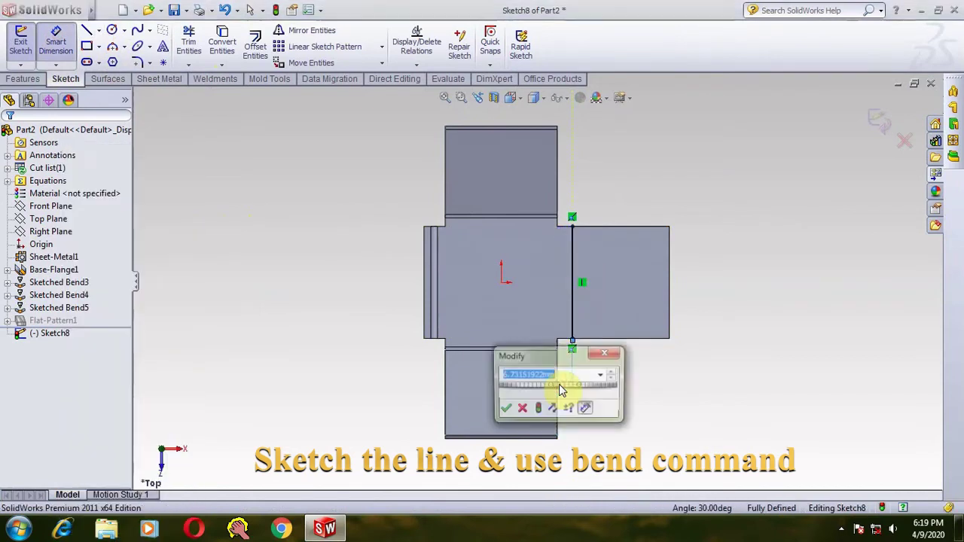
type("7")
key("Return")
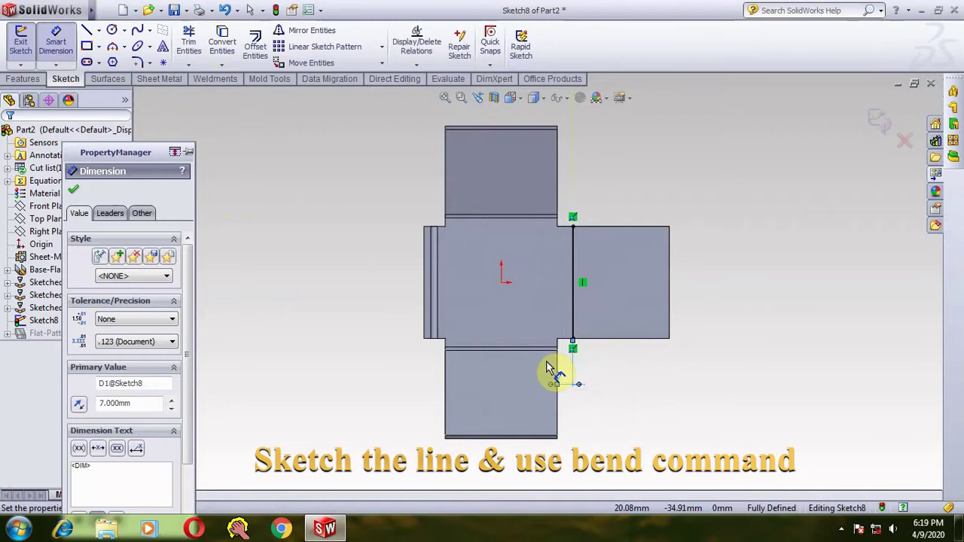
left_click(882, 119)
Step: Create an upward 90° sketched bend on the right arm with the base's top face fixed and the default radius turned off
left_click(109, 308)
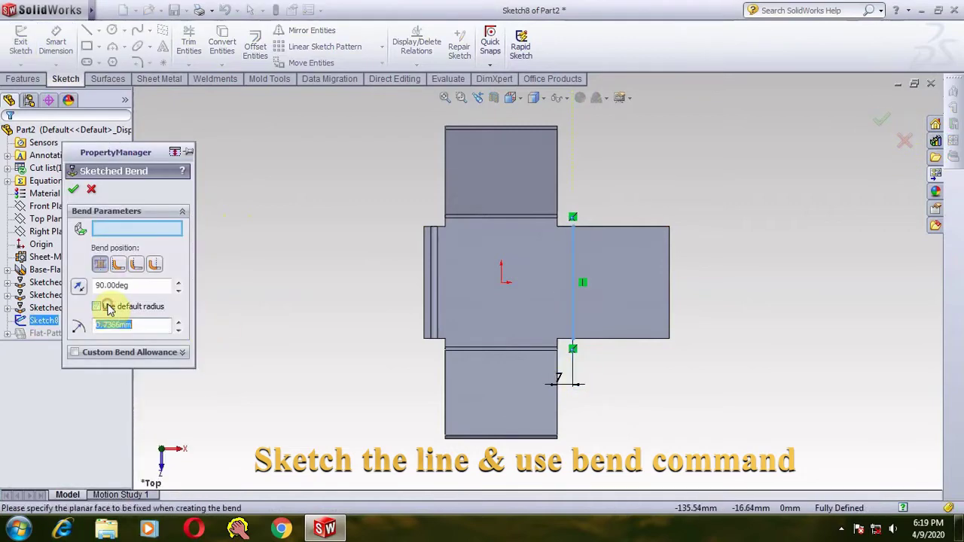
left_click(75, 189)
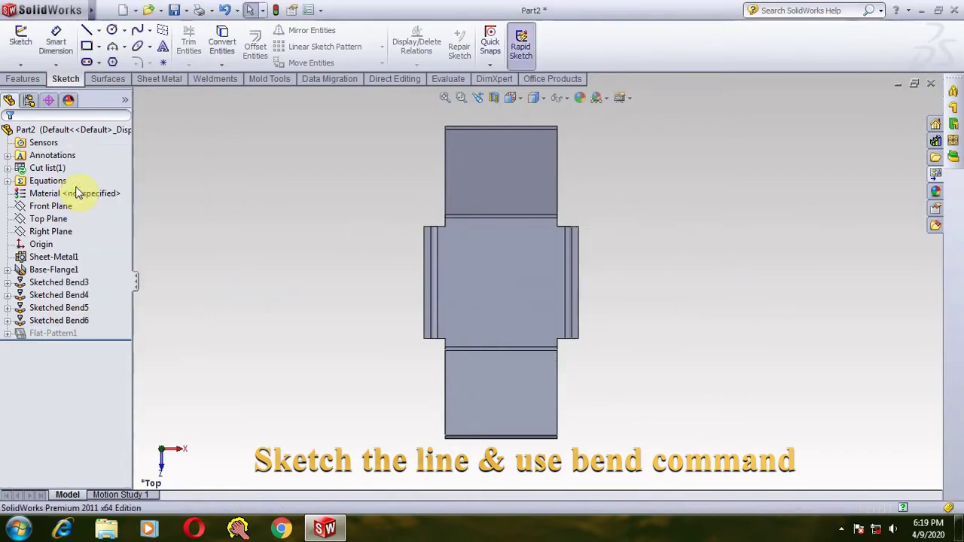
key("ctrl+7")
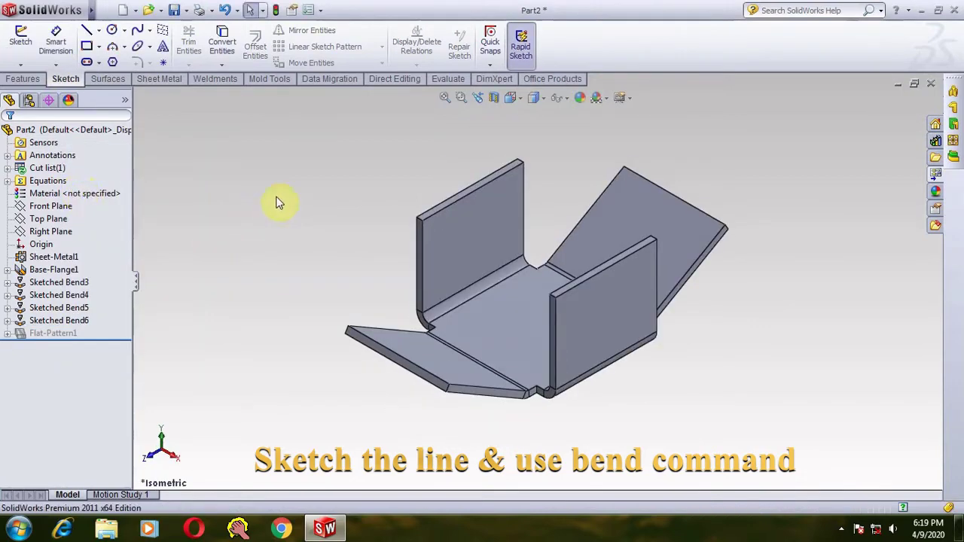
Step: Fillet the eight outer corner edges of the four bent arms with a constant 5 mm radius
left_click(31, 79)
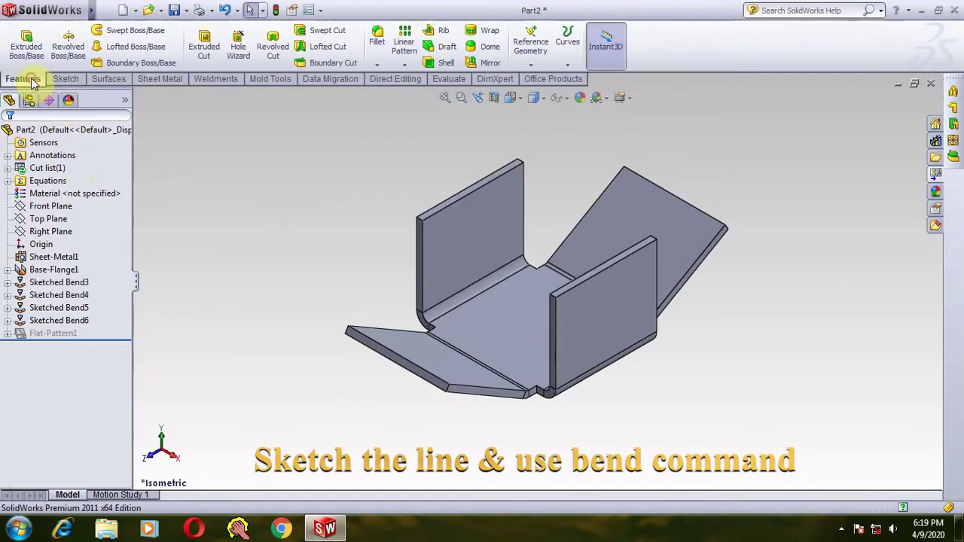
left_click(376, 64)
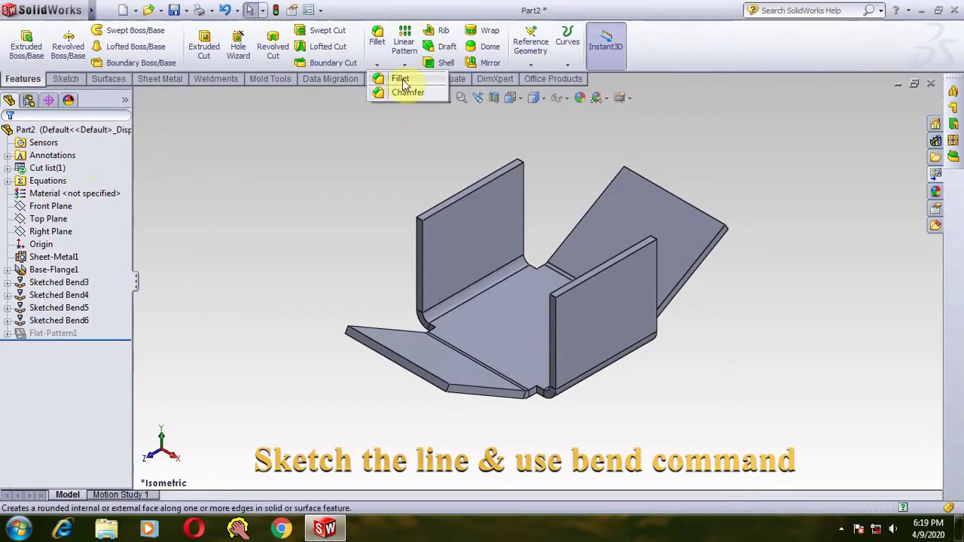
left_click(398, 78)
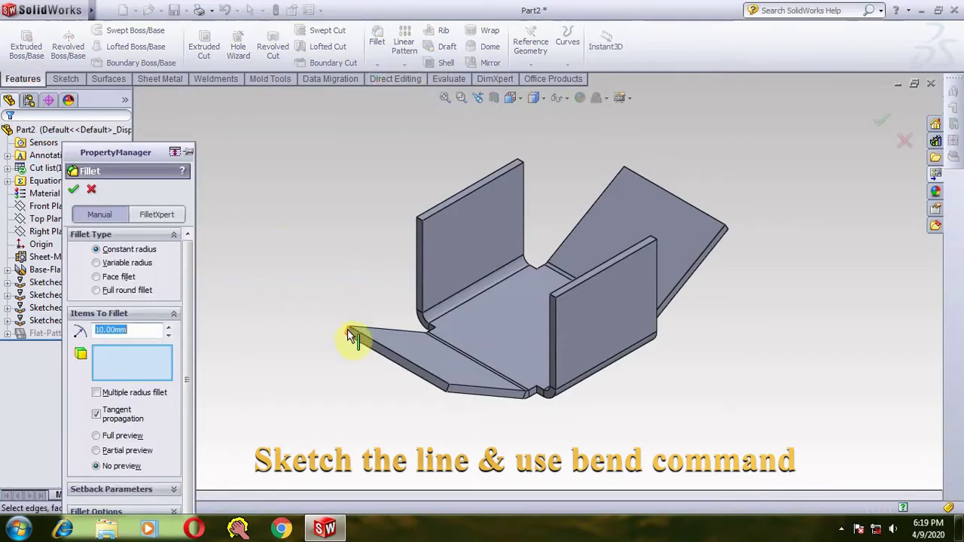
left_click(350, 335)
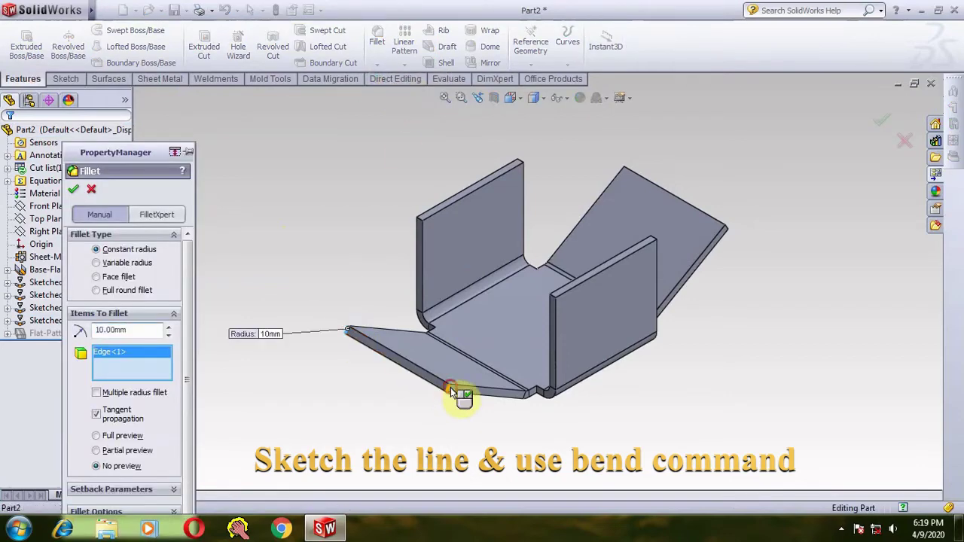
left_click(452, 391)
scroll(435, 229, "down", 5)
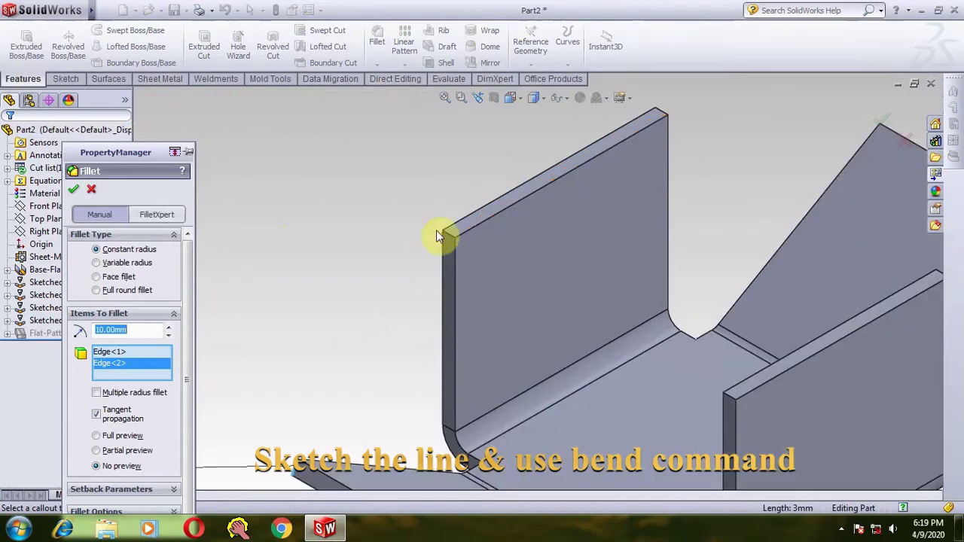
left_click(447, 235)
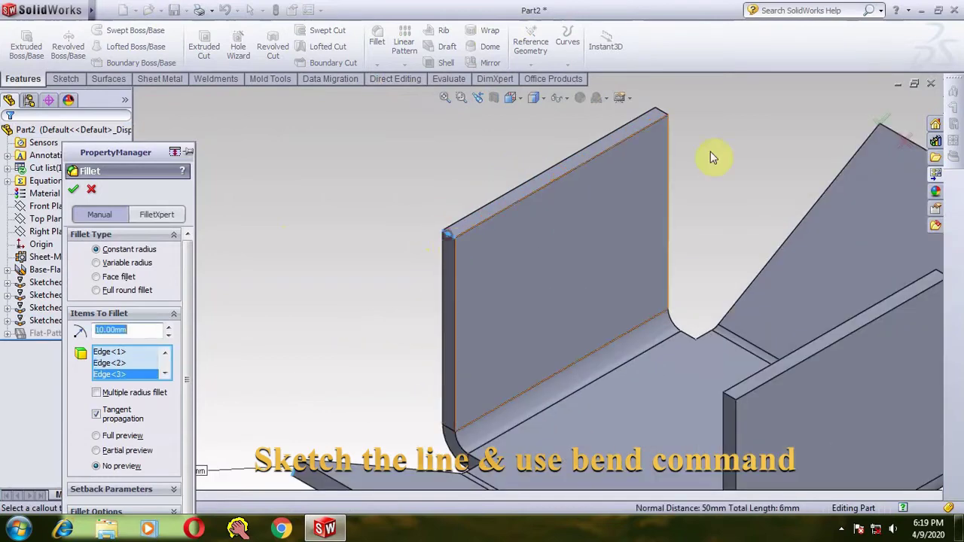
left_click(664, 110)
middle_click_drag(490, 189, 608, 350)
left_click(577, 316)
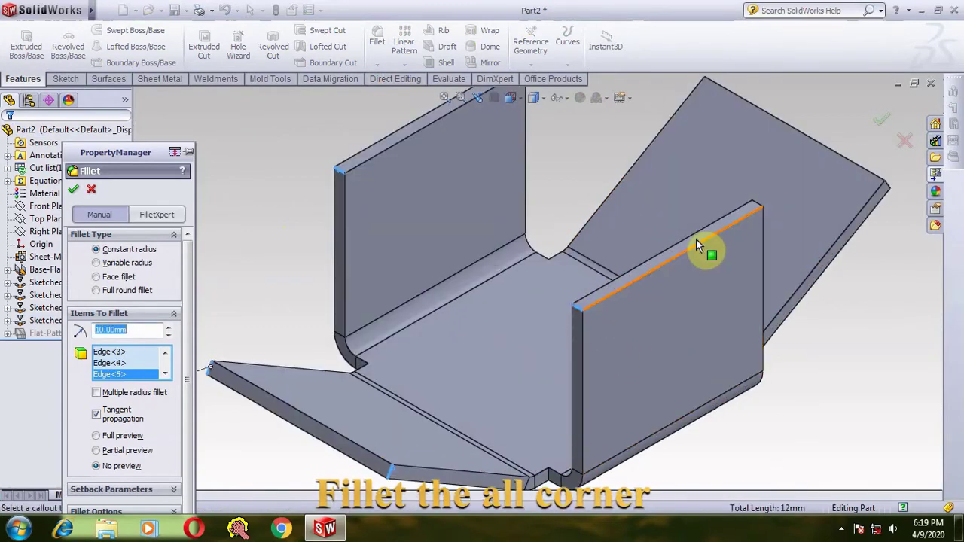
left_click(762, 205)
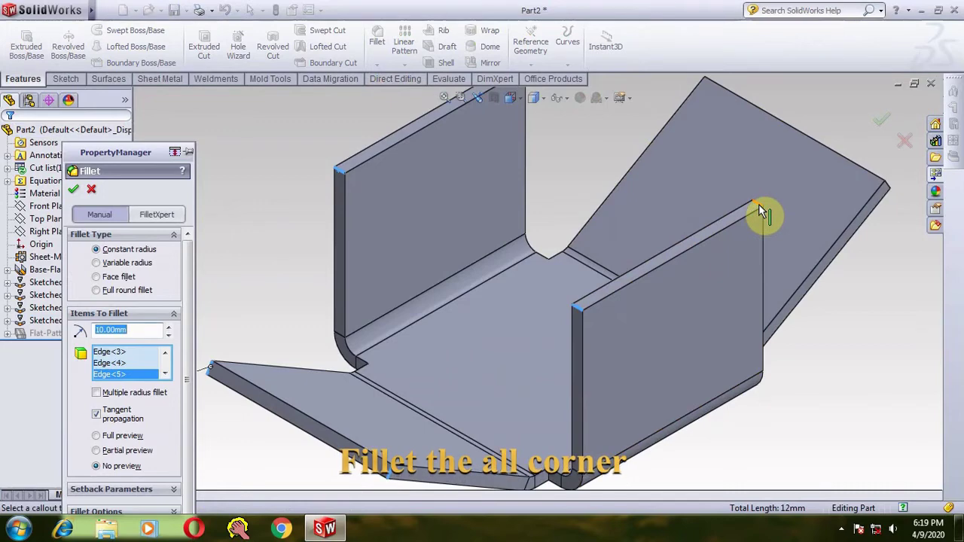
middle_click_drag(861, 286, 755, 155)
left_click(832, 213)
left_click(737, 151)
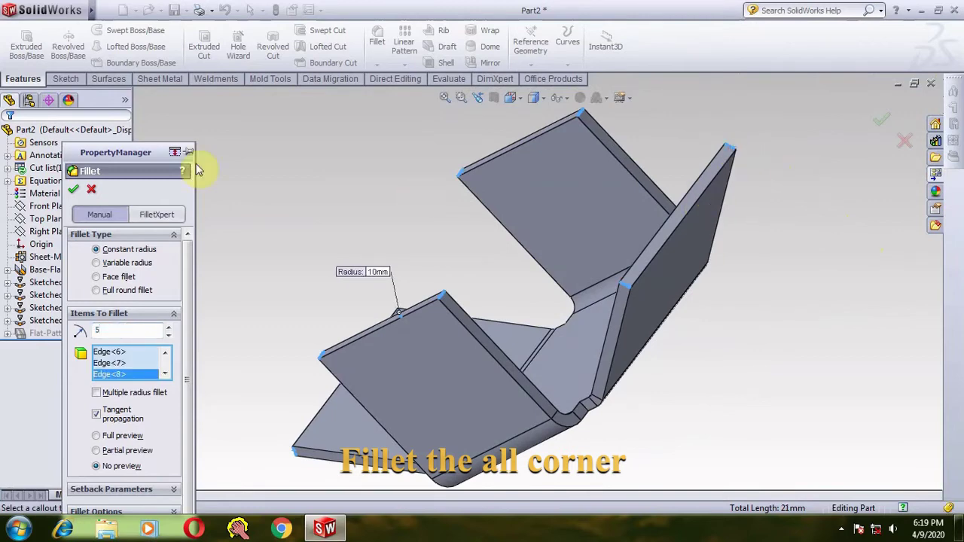
left_click(75, 191)
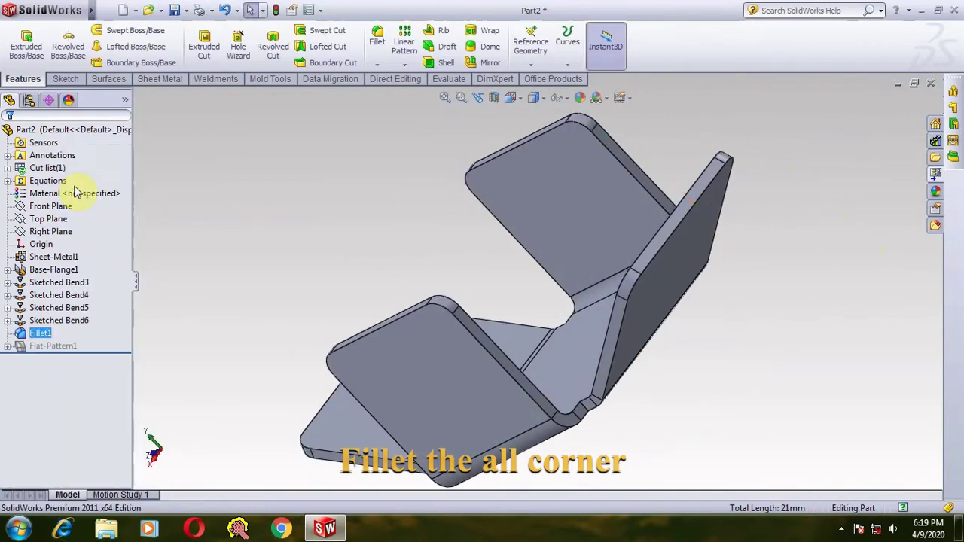
Step: Start an Extruded Cut sketch on the right vertical flange's outer face and draw a circle of about 17.4 mm radius centred above its top edge, aligned with the origin
middle_click_drag(706, 444, 837, 367)
scroll(837, 367, "up", 5)
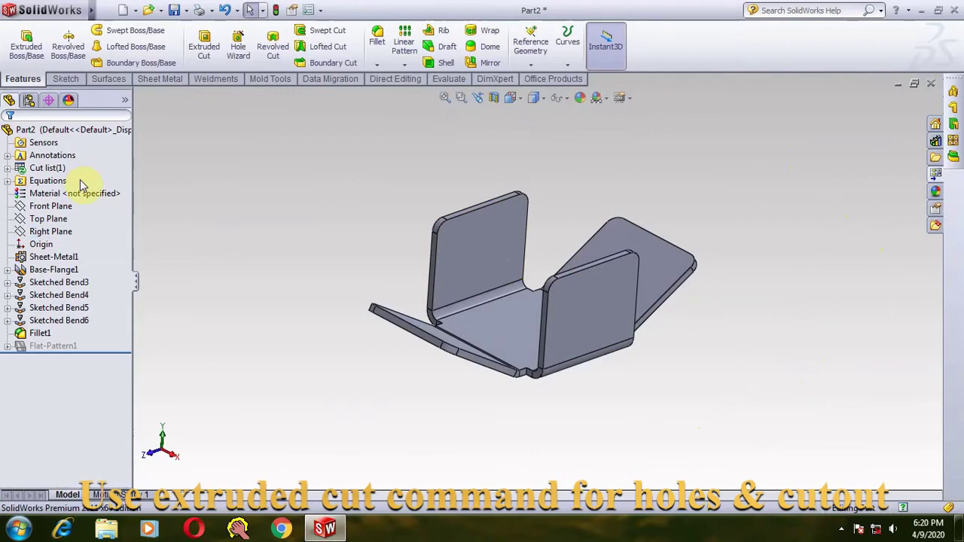
left_click(160, 78)
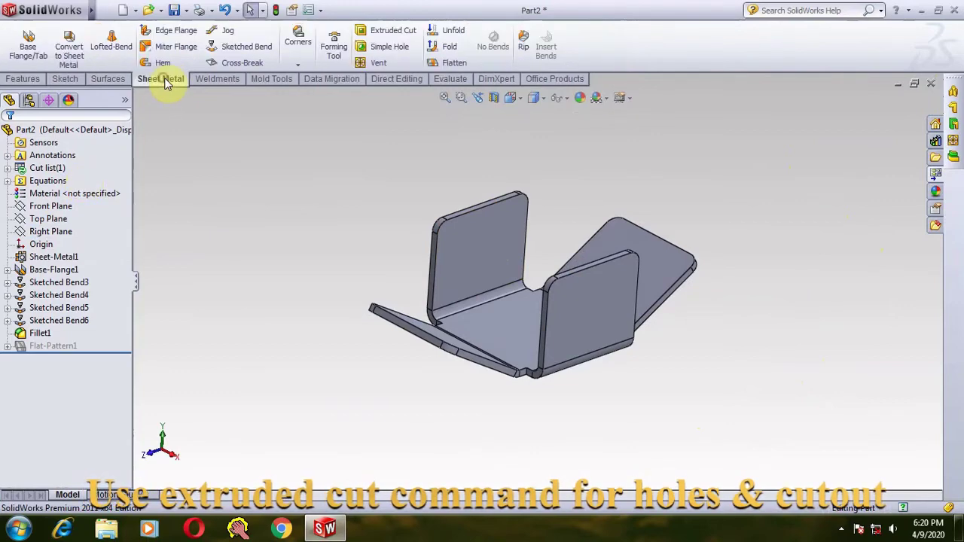
left_click(405, 35)
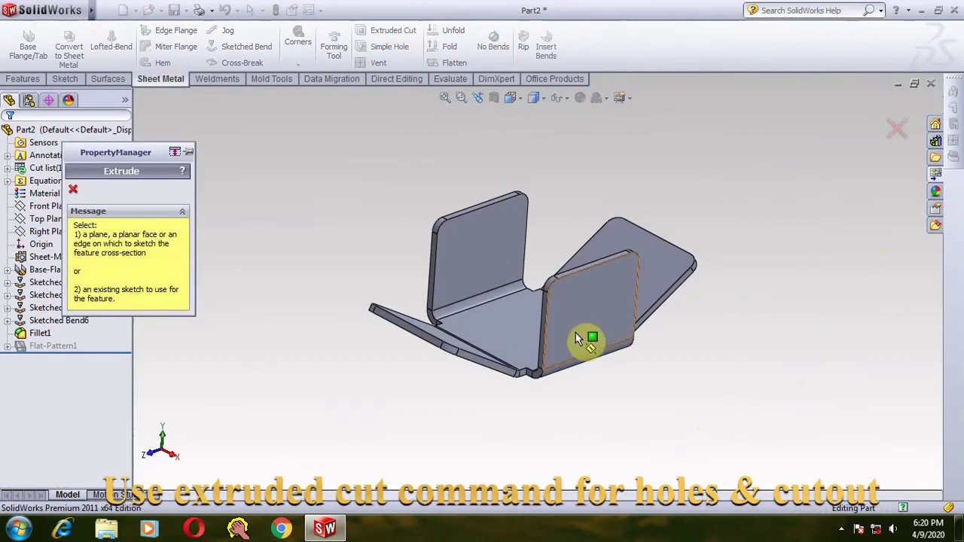
left_click(602, 311)
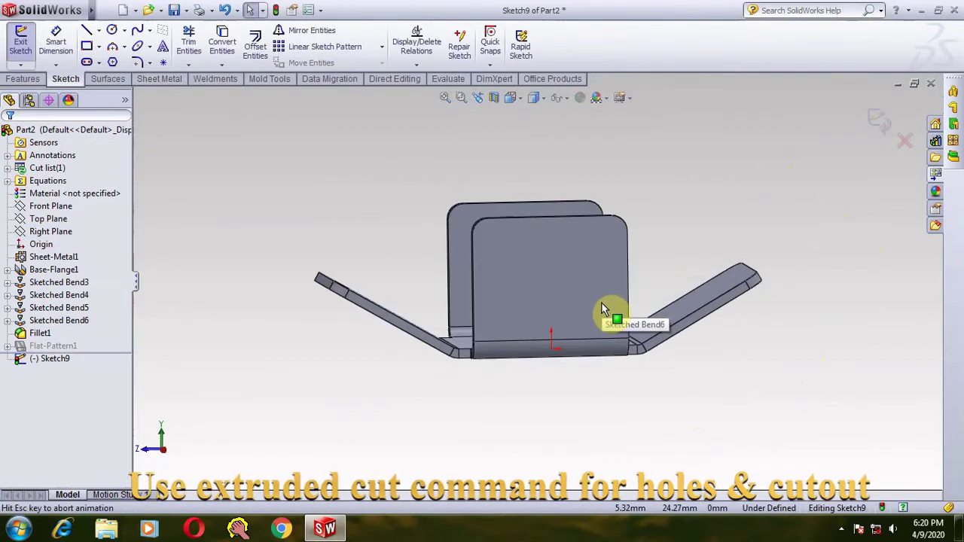
left_click(111, 30)
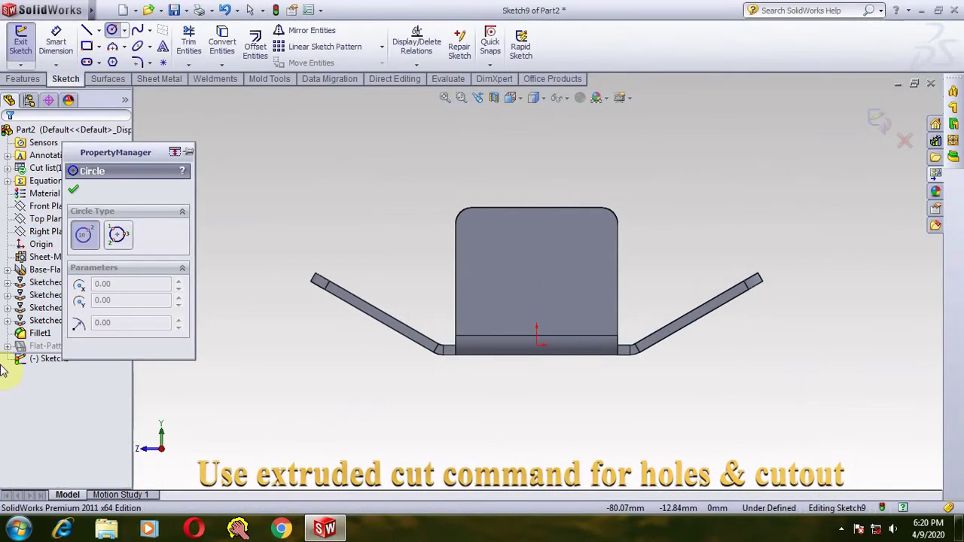
left_click(536, 187)
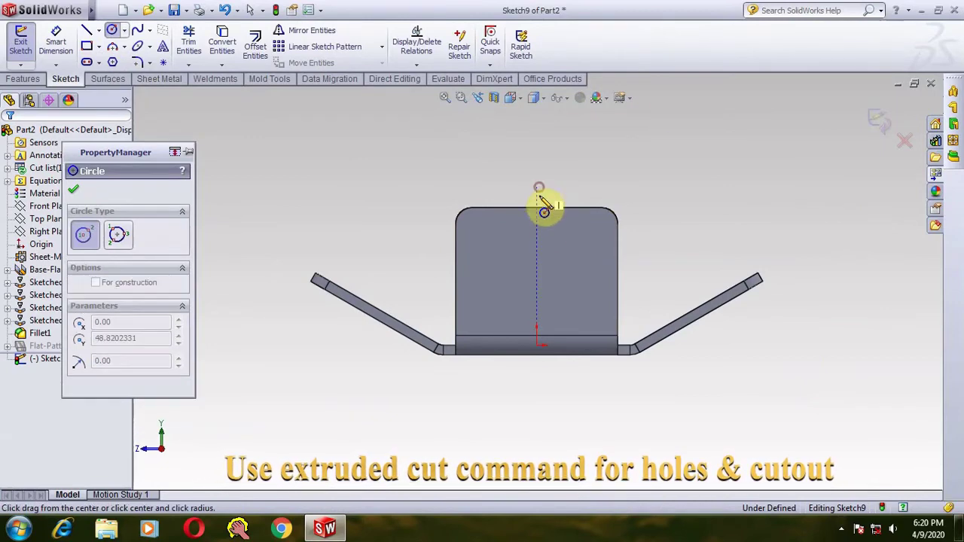
left_click(537, 243)
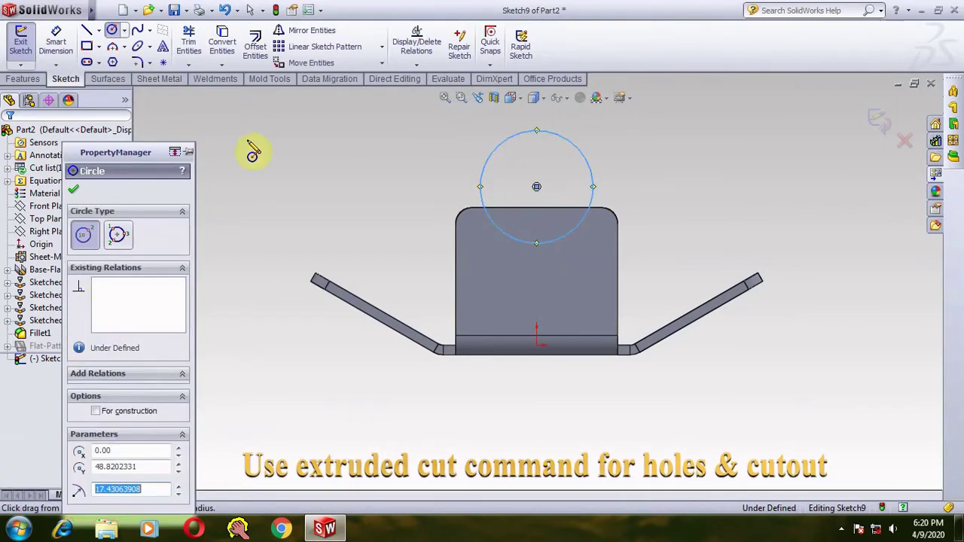
Step: Dimension the circle's centre 5 mm above the flange's top edge
left_click(83, 56)
left_click(499, 155)
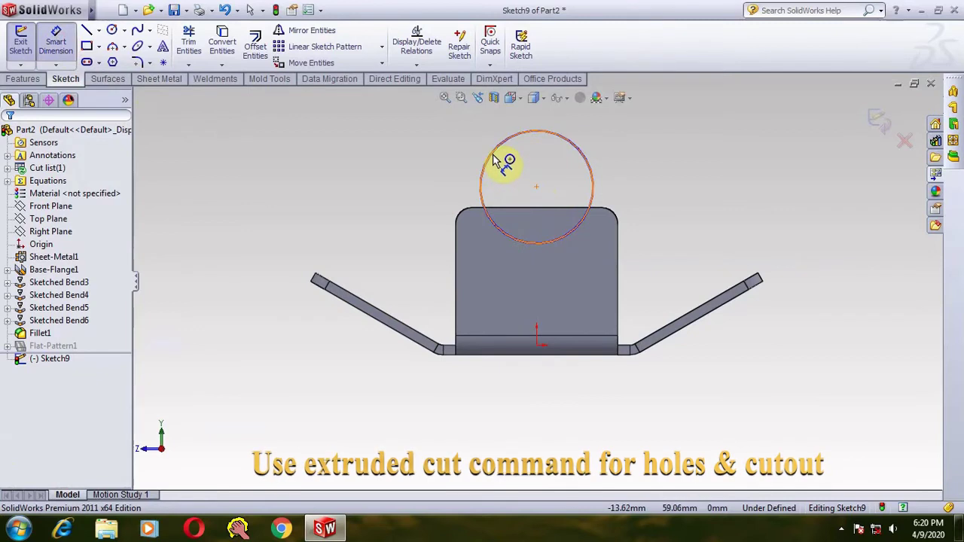
left_click(518, 219)
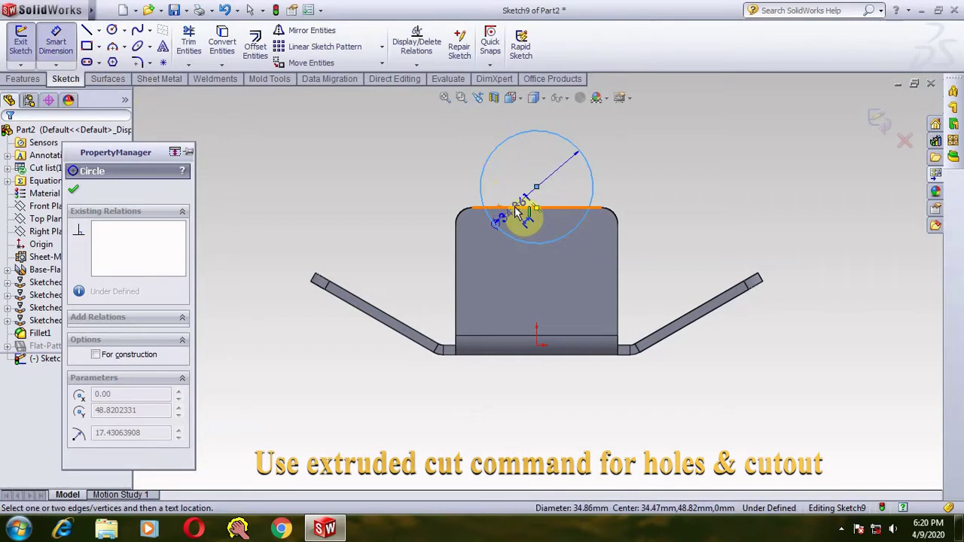
left_click(516, 208)
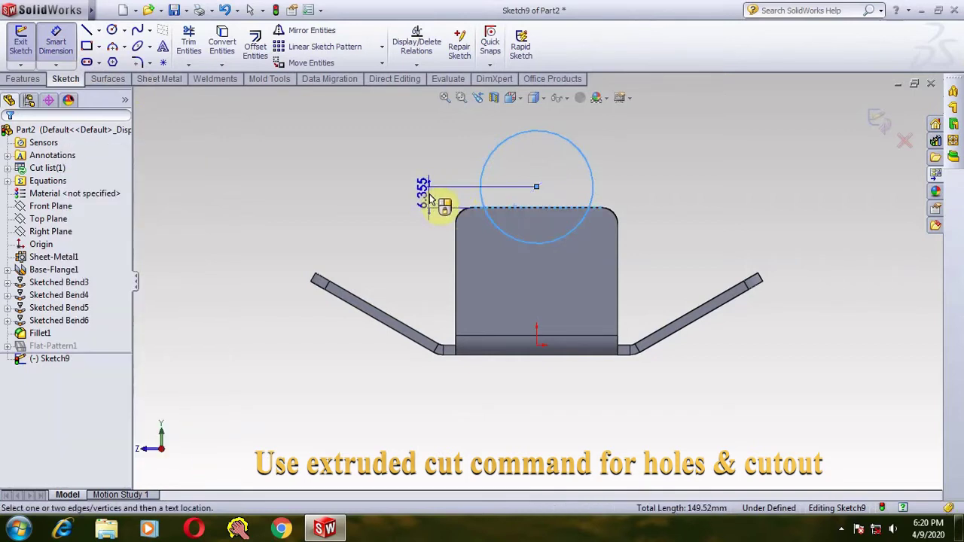
left_click(430, 197)
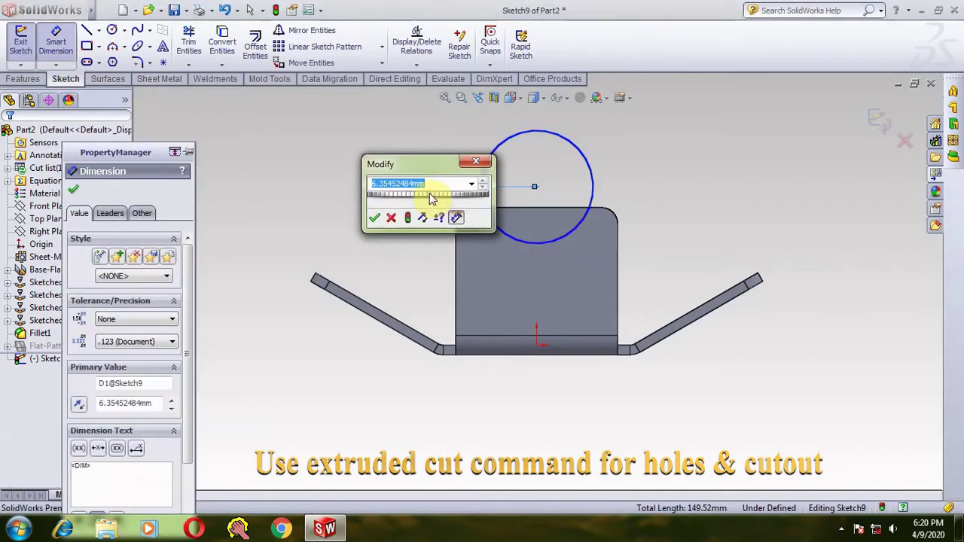
type("5")
key("Return")
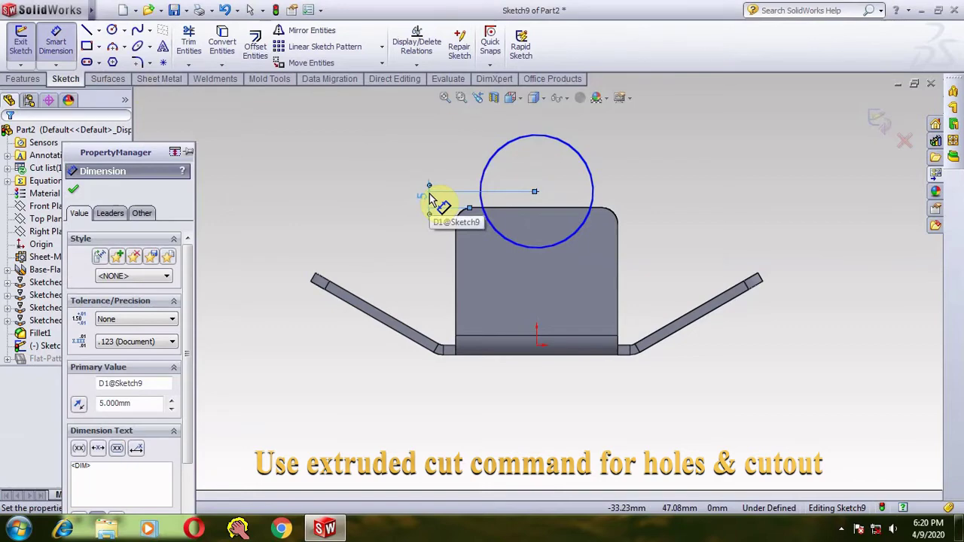
left_click(393, 244)
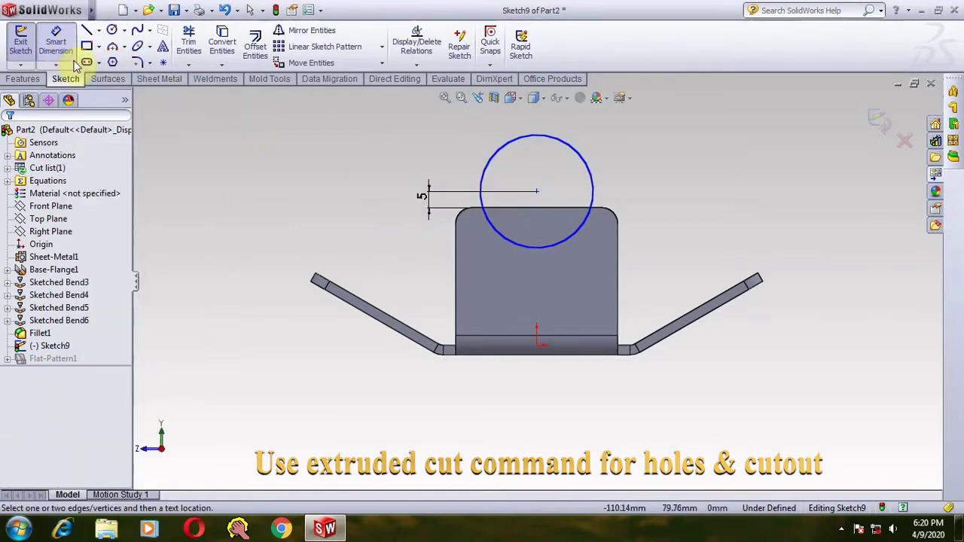
Step: Dimension the diameter of the circle at the vertical flange's top edge to 34 mm
left_click(577, 156)
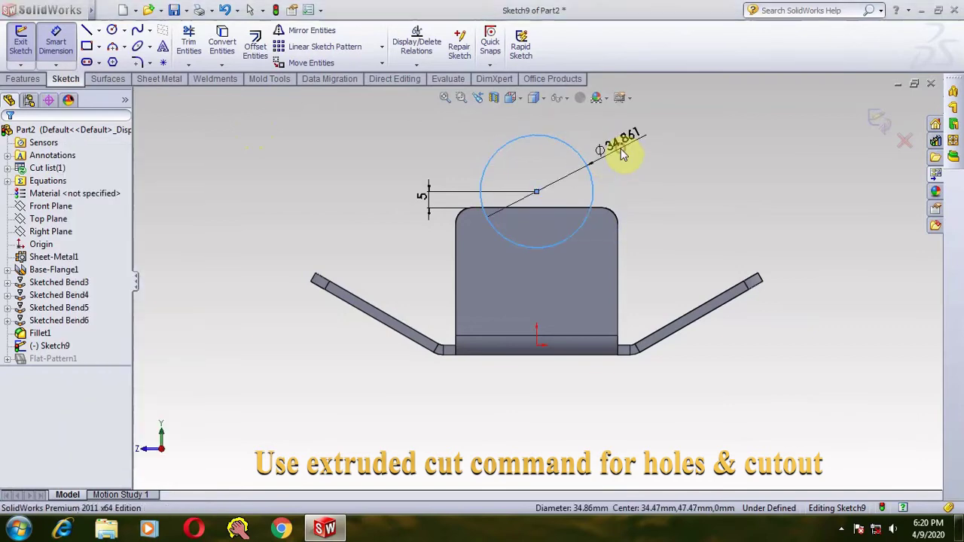
left_click(621, 153)
type("34")
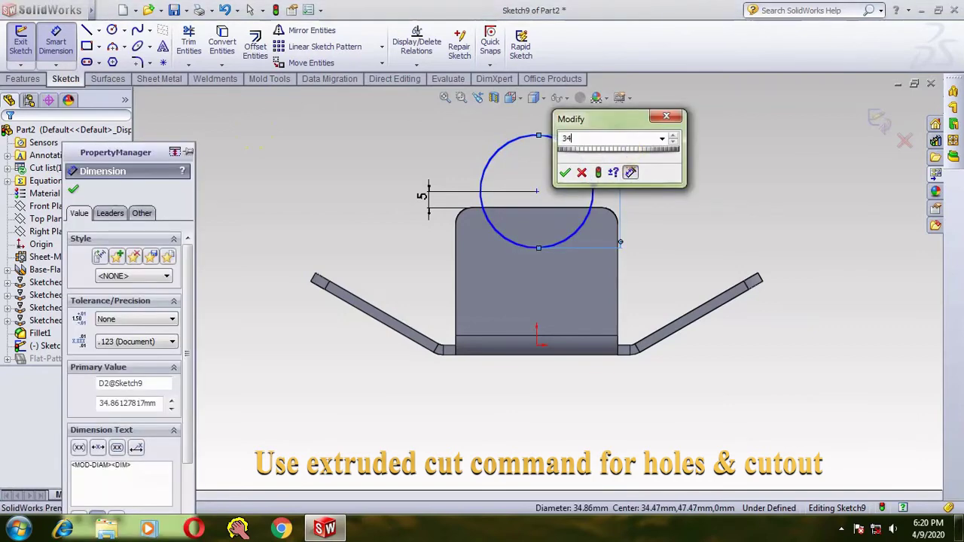
key("Return")
left_click(701, 180)
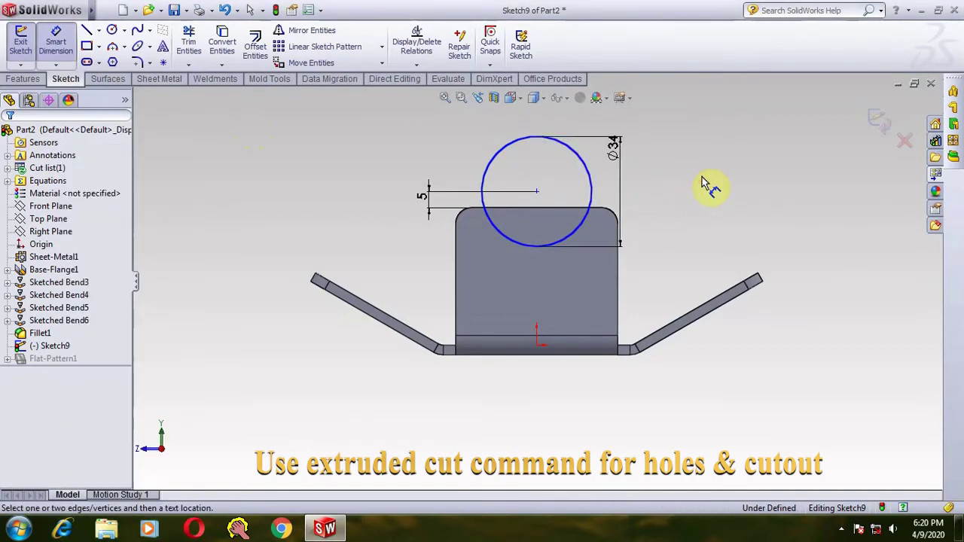
Step: Add a Vertical relation between the circle's centre and the origin
left_click(536, 191)
left_click(538, 347)
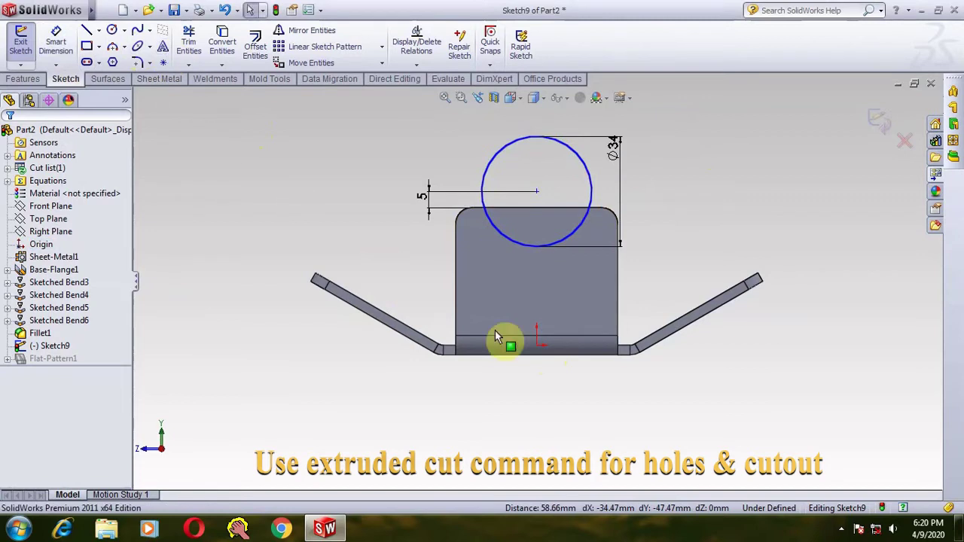
left_click(536, 345)
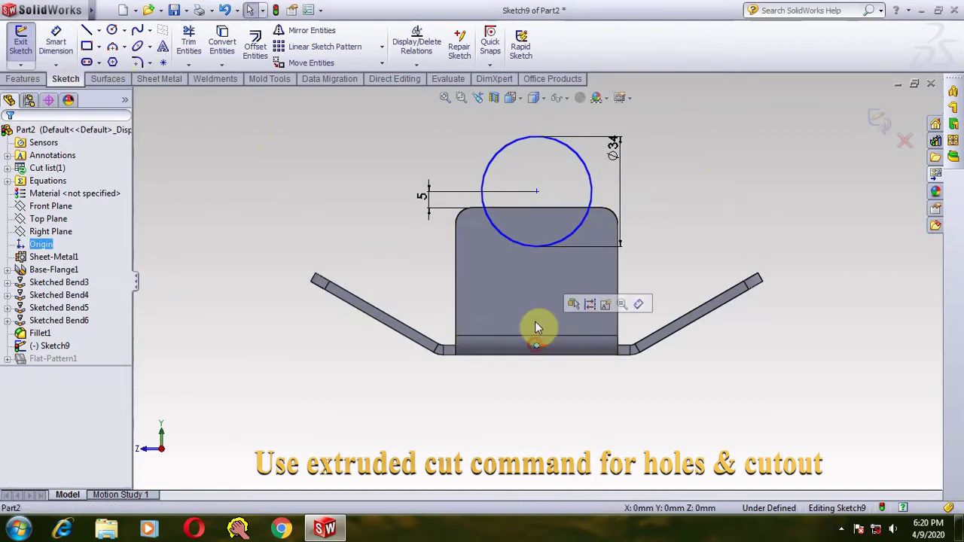
left_click(539, 193, "ctrl")
left_click(589, 133)
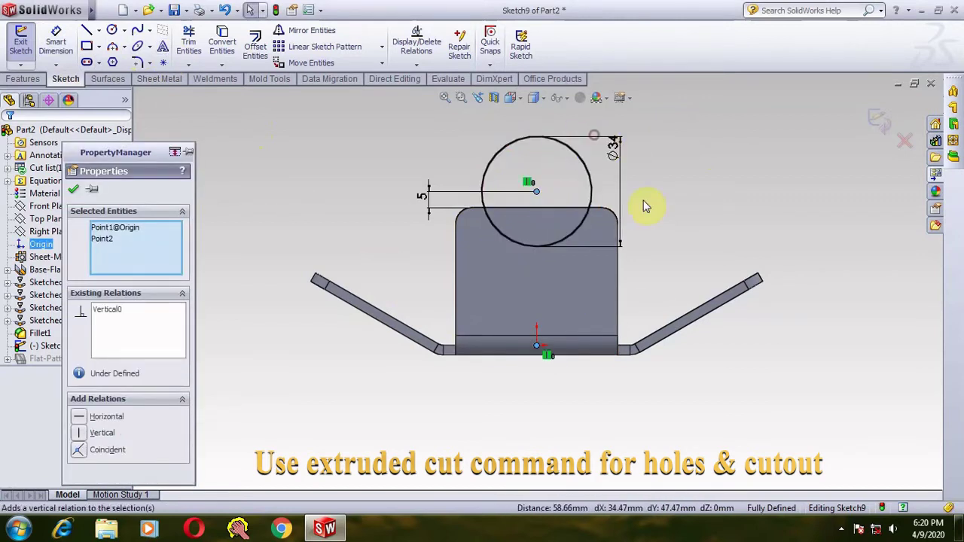
left_click(761, 207)
Step: Cut the 34 mm circle Through All to notch the tops of both vertical flanges, and return to the isometric view
key("ctrl+e")
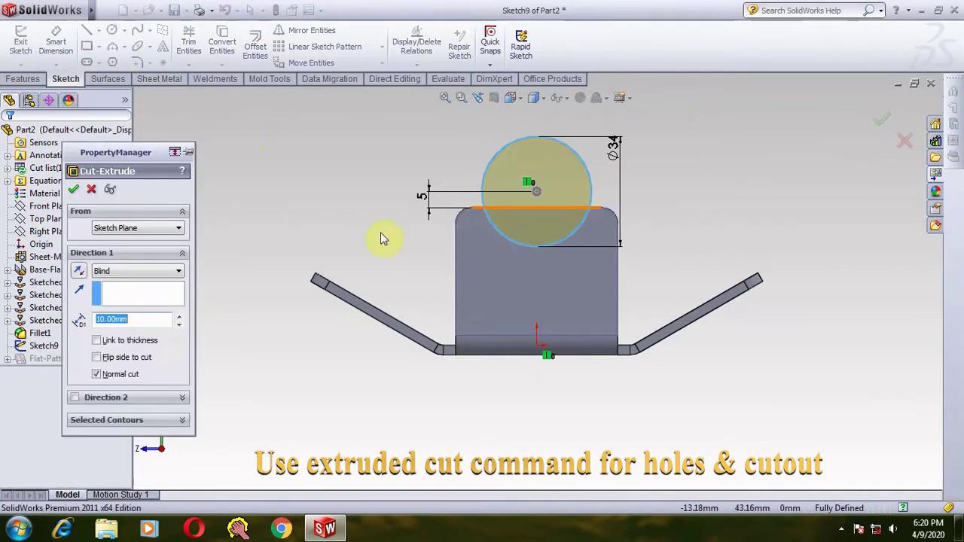
left_click(128, 270)
left_click(123, 294)
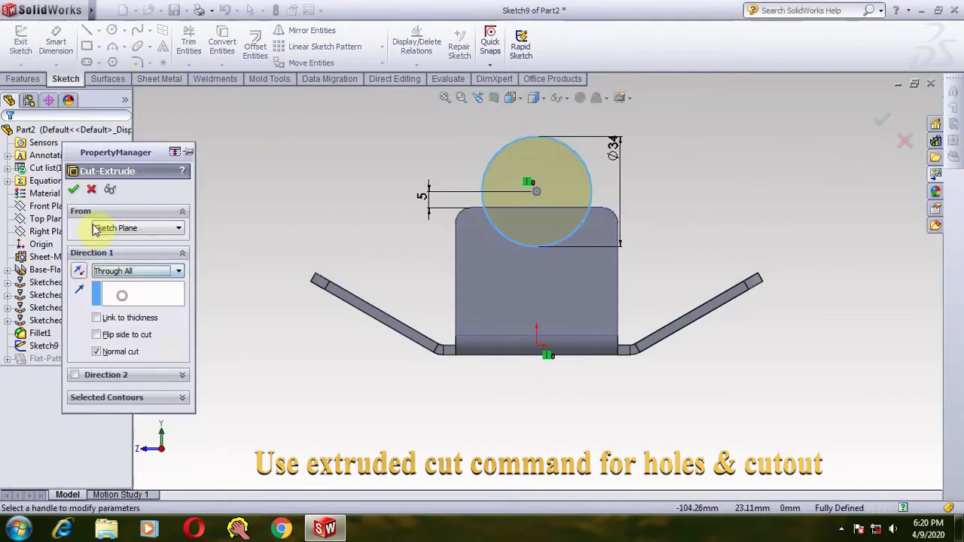
left_click(74, 190)
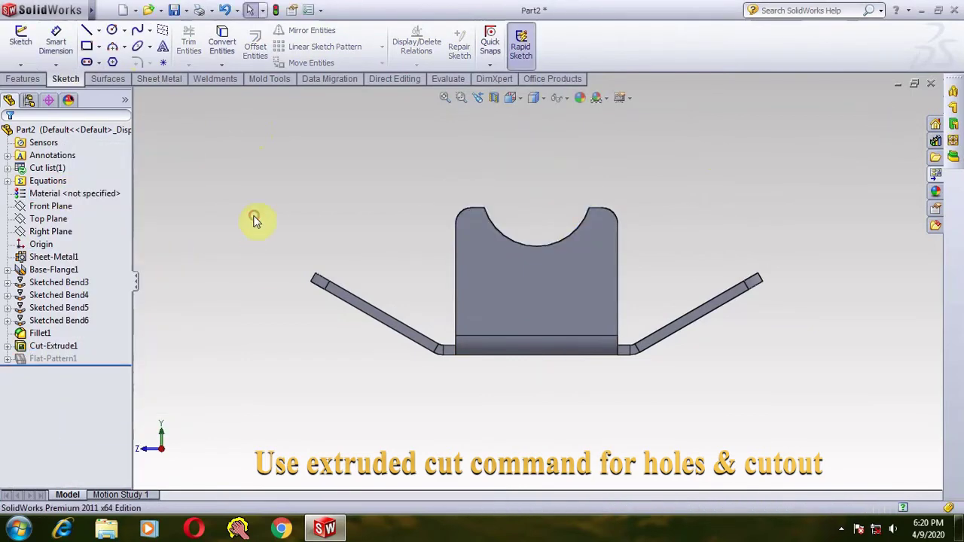
key("ctrl+7")
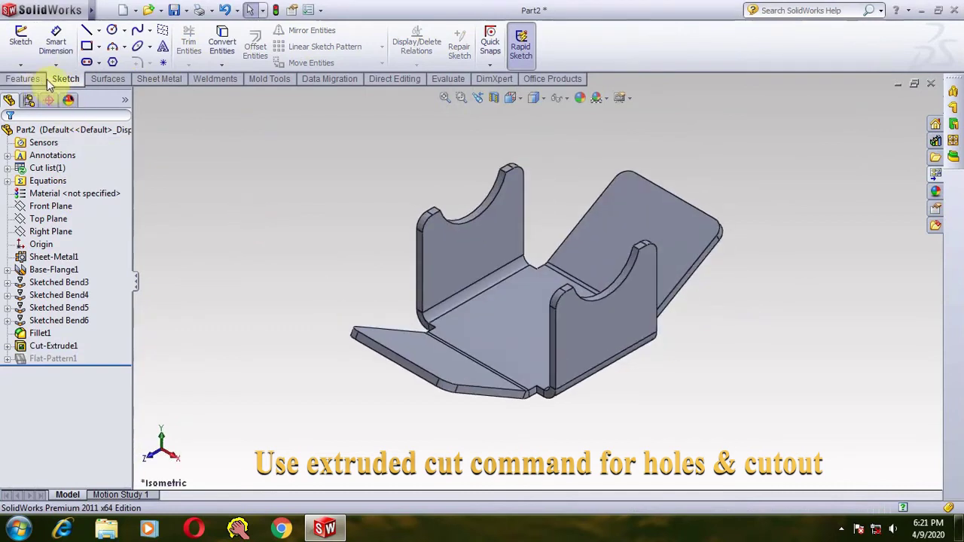
Step: Start an Extruded Cut sketch on the base's top face and draw a circle centred on the origin with a 12 mm radius
left_click(160, 79)
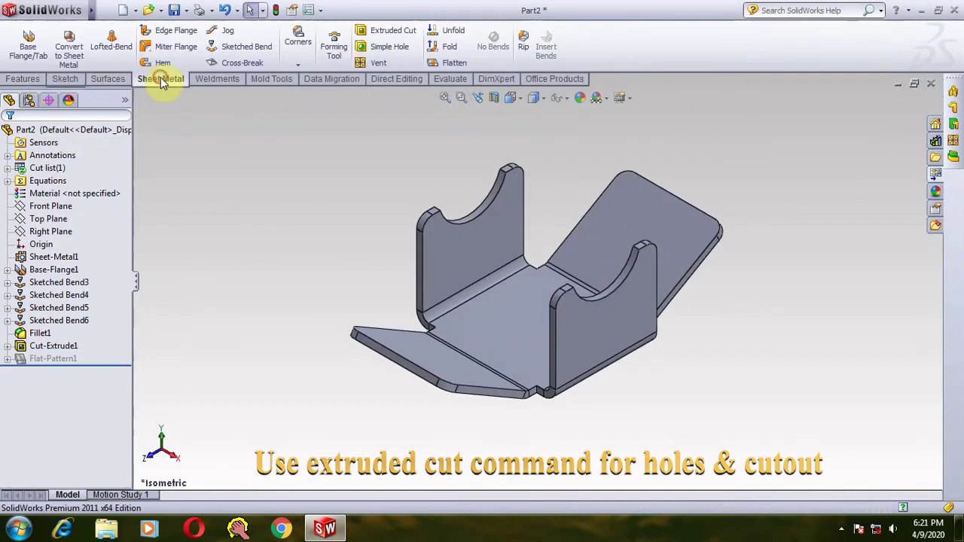
left_click(385, 30)
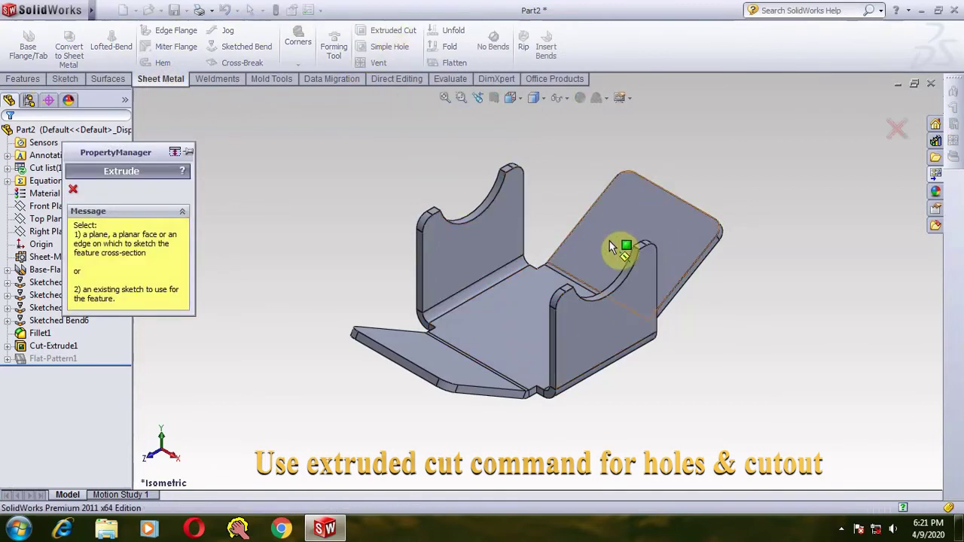
left_click(510, 309)
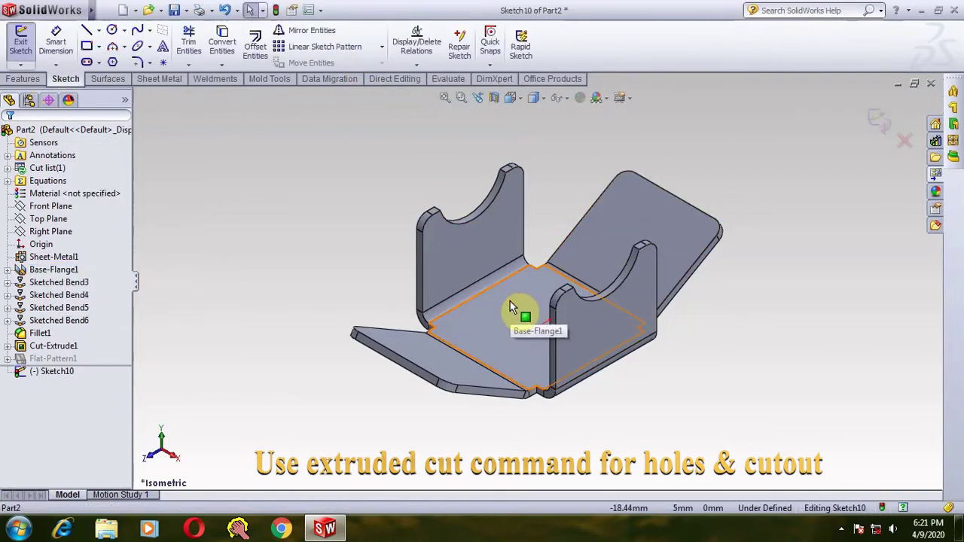
key("ctrl+8")
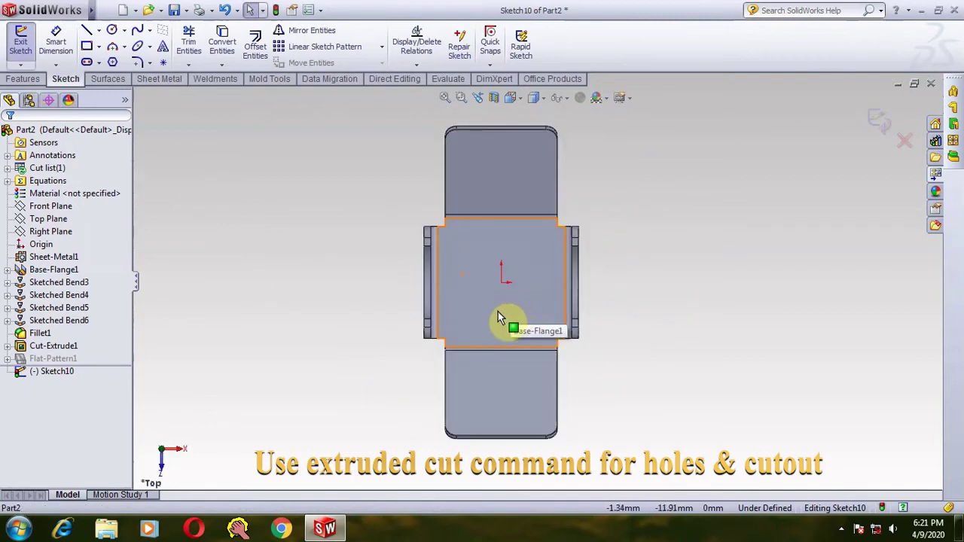
left_click(109, 35)
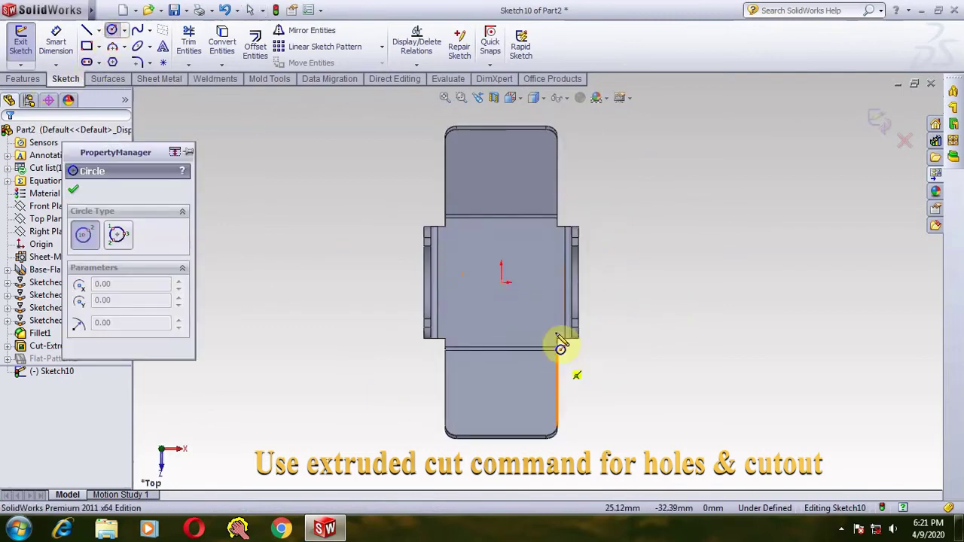
left_click(503, 280)
left_click(527, 279)
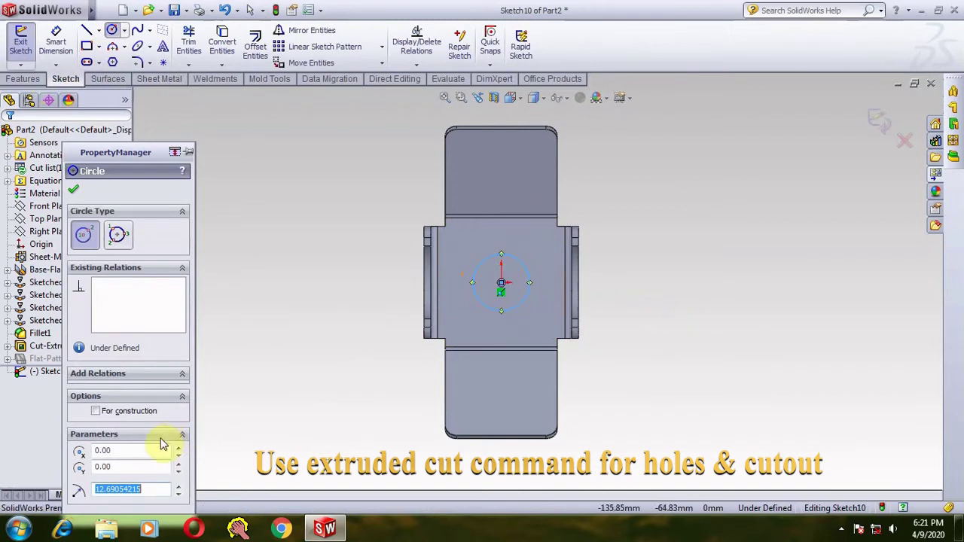
type("12")
key("Return")
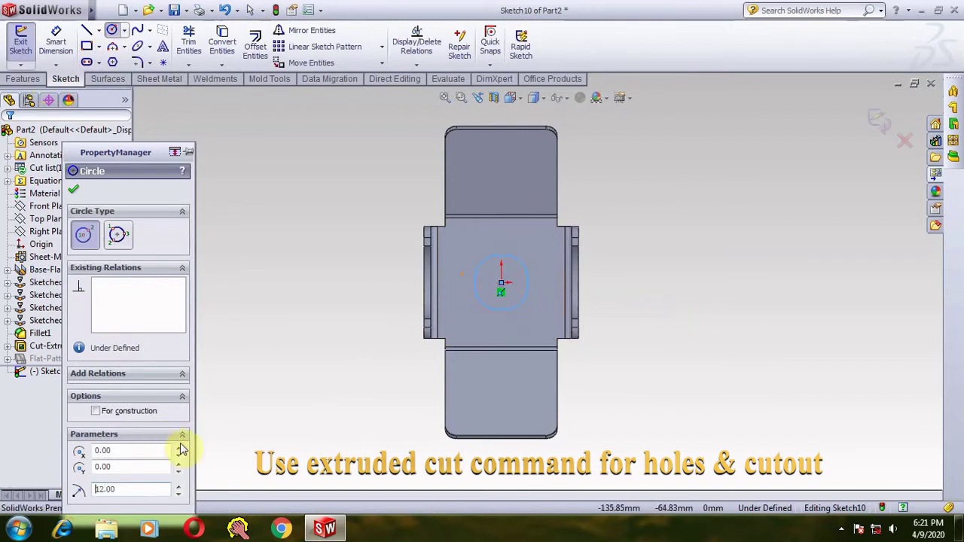
Step: Dimension the base circle's diameter to 12 mm
left_click(60, 44)
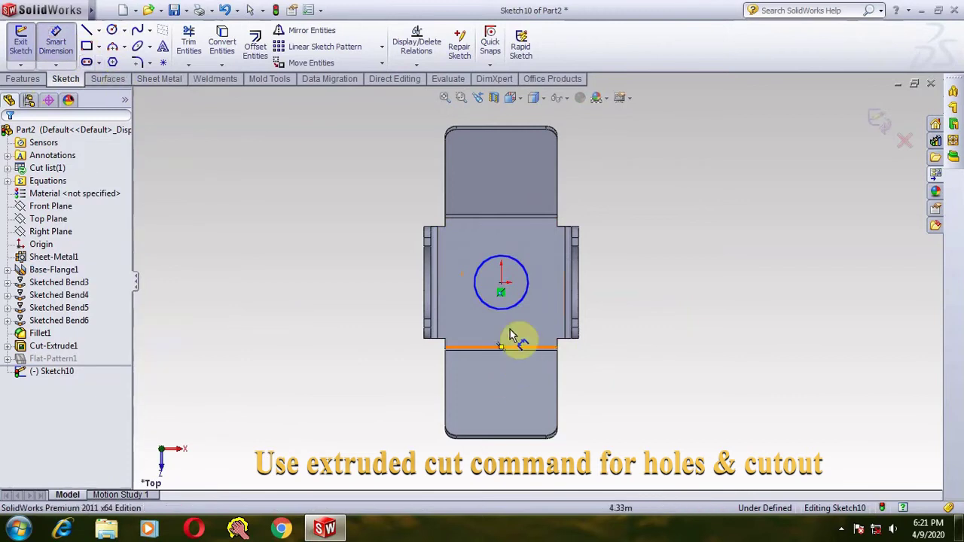
left_click(487, 269)
left_click(370, 247)
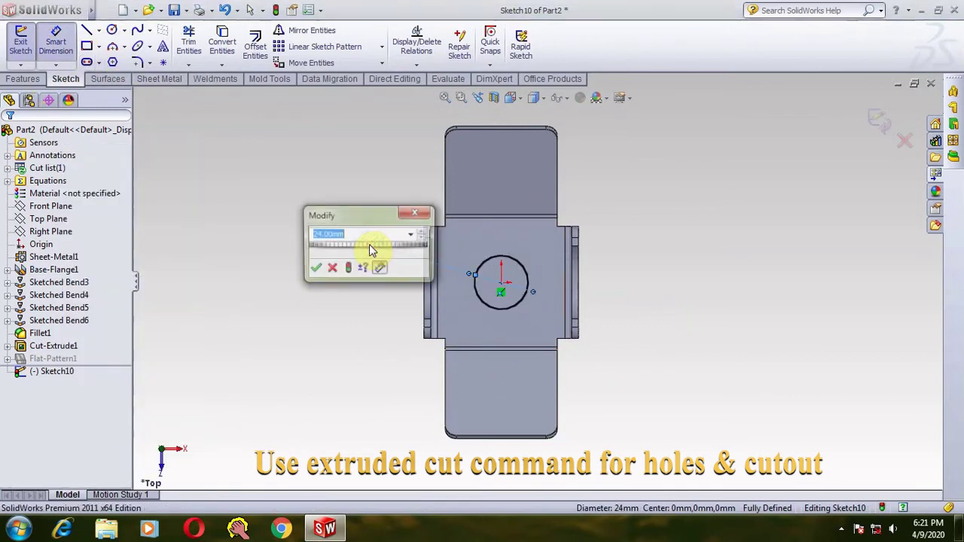
type("12")
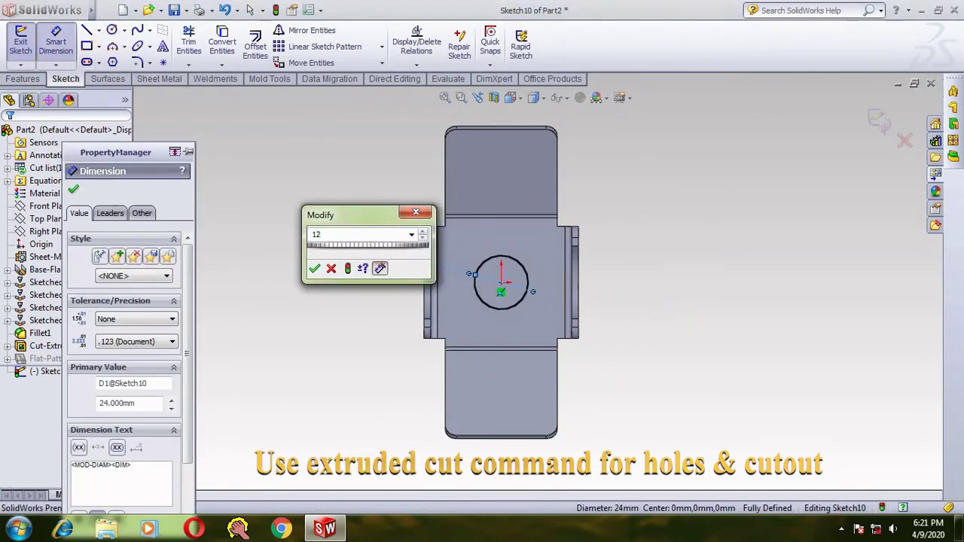
key("Return")
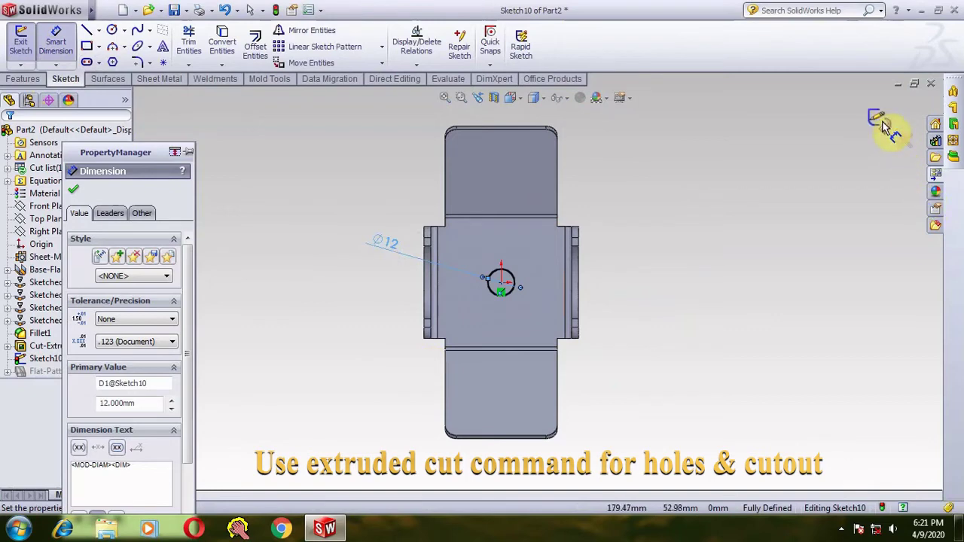
Step: Cut the 12 mm circle Through All as a central hole in the base, and return to the isometric view
key("e")
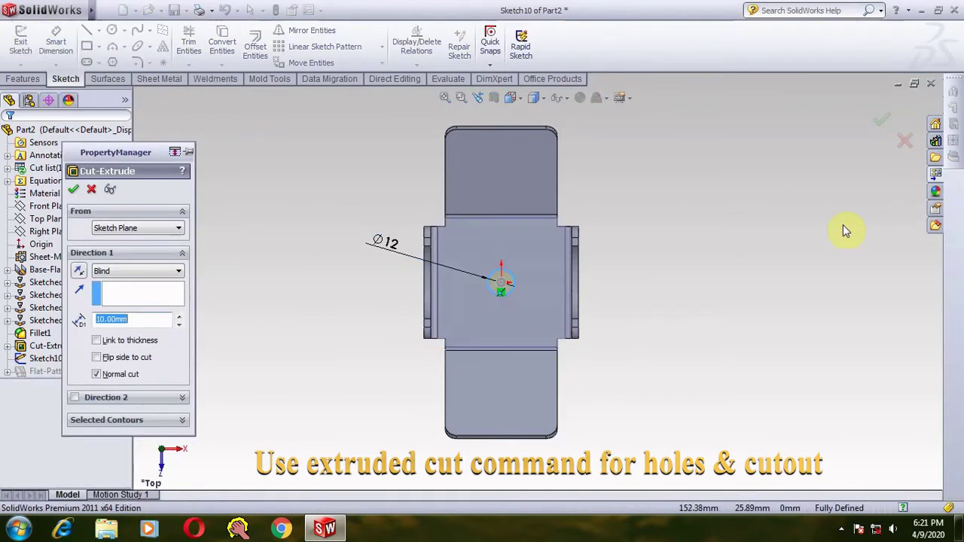
left_click(121, 275)
left_click(113, 281)
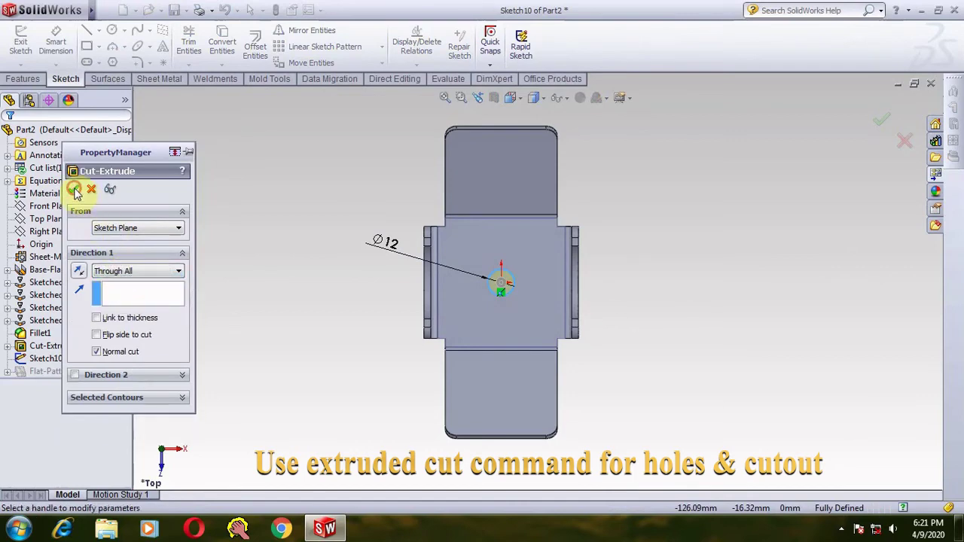
left_click(75, 190)
key("ctrl+7")
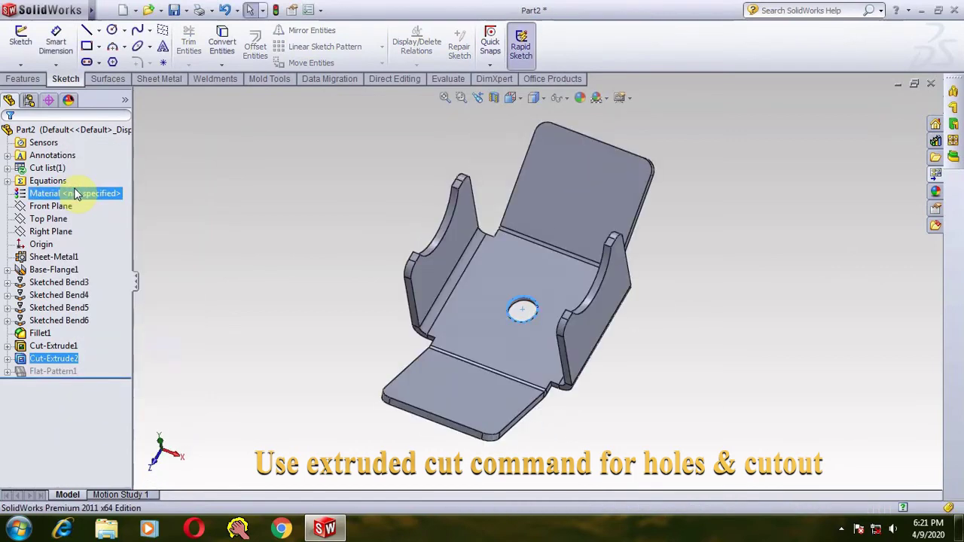
left_click(376, 294)
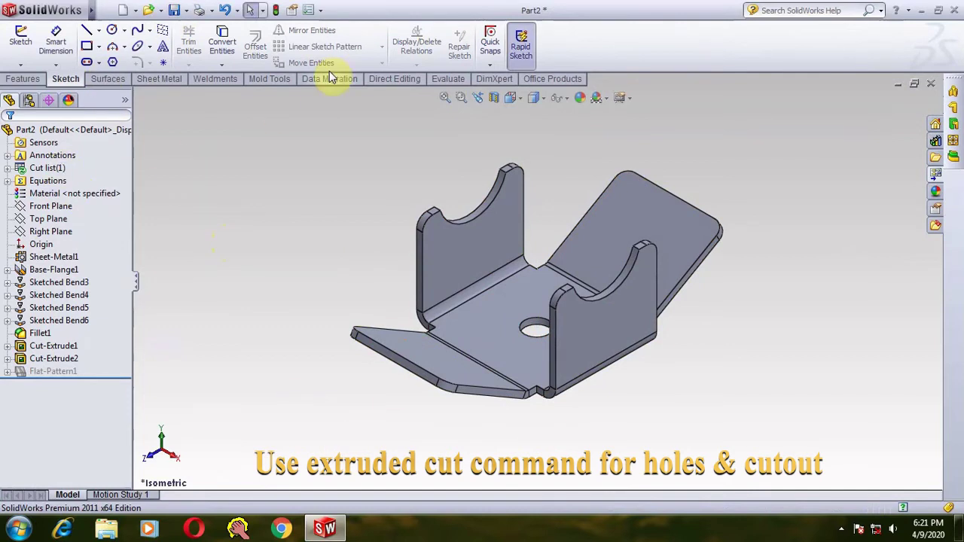
Step: Start an Extruded Cut sketch on the rear angled flange's inner face and draw a horizontal centerline across its full 50 mm width
left_click(159, 80)
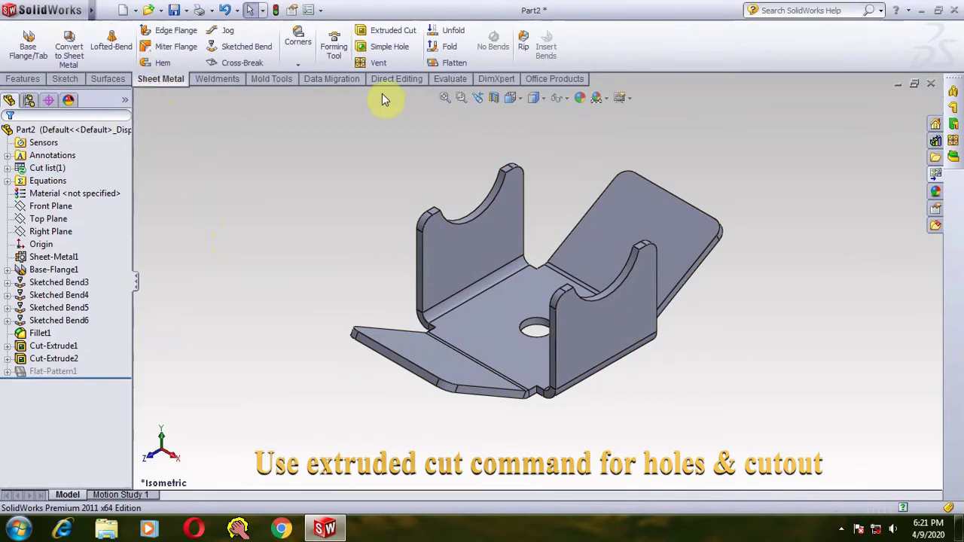
left_click(400, 34)
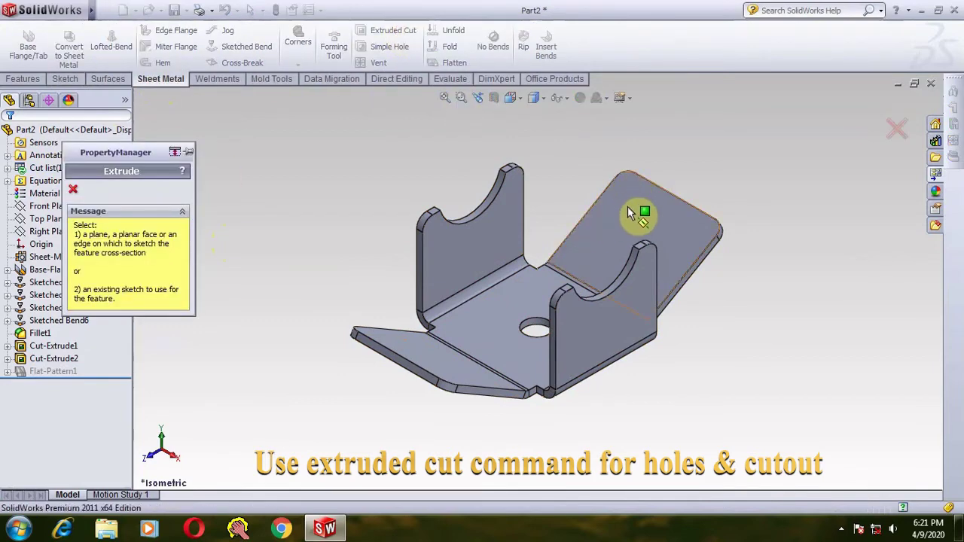
left_click(627, 209)
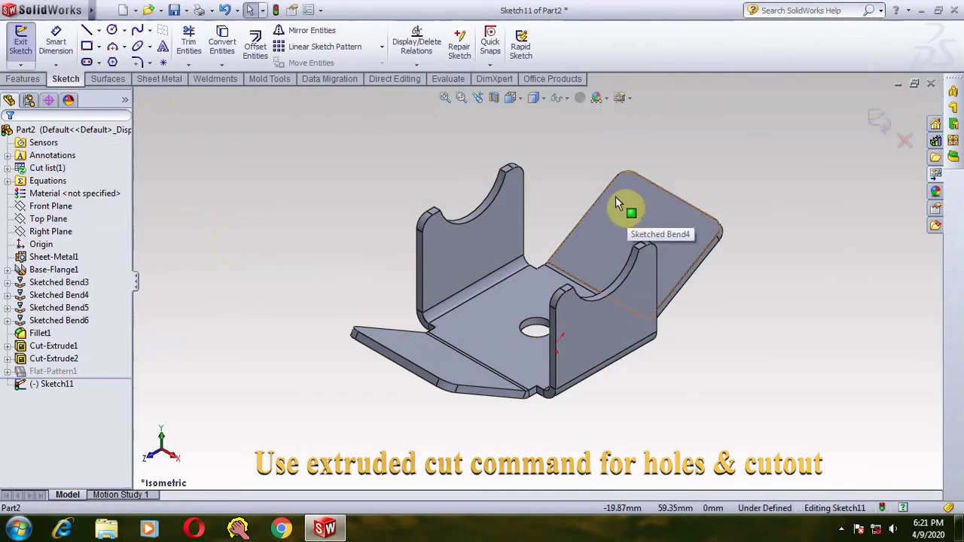
key("ctrl+8")
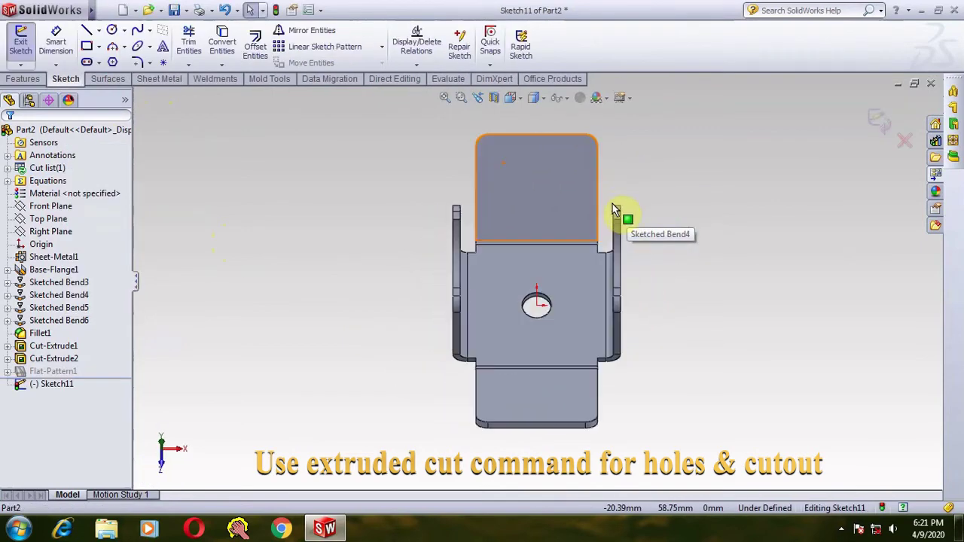
left_click(98, 30)
left_click(122, 60)
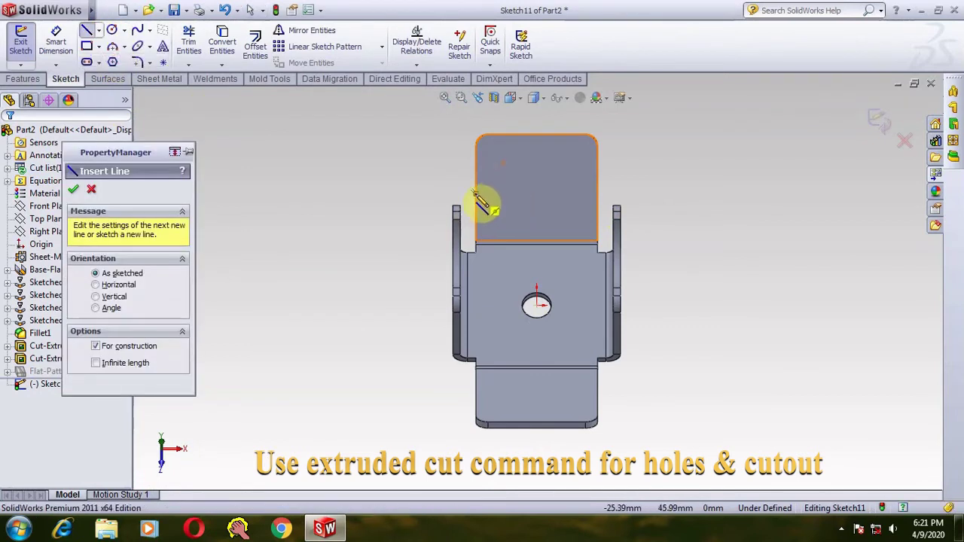
left_click(475, 193)
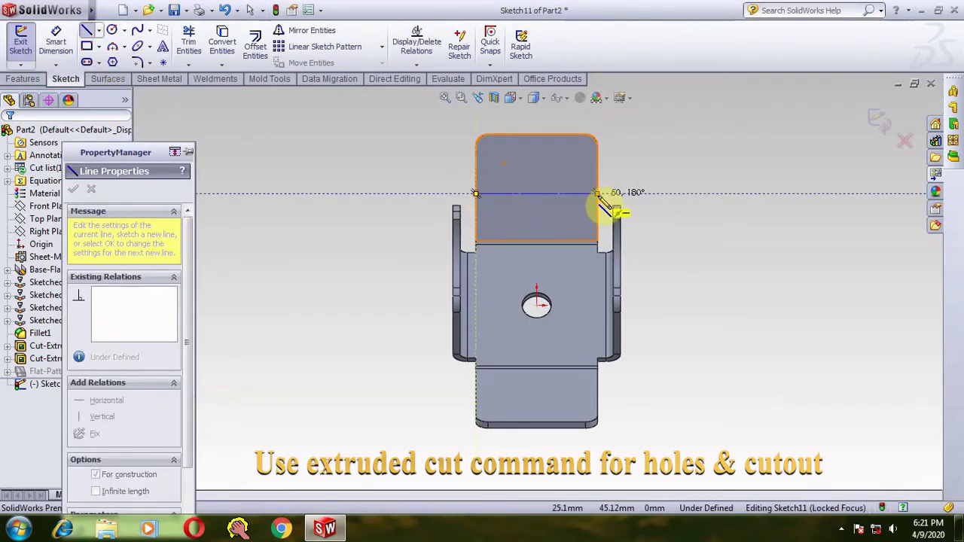
left_click(597, 194)
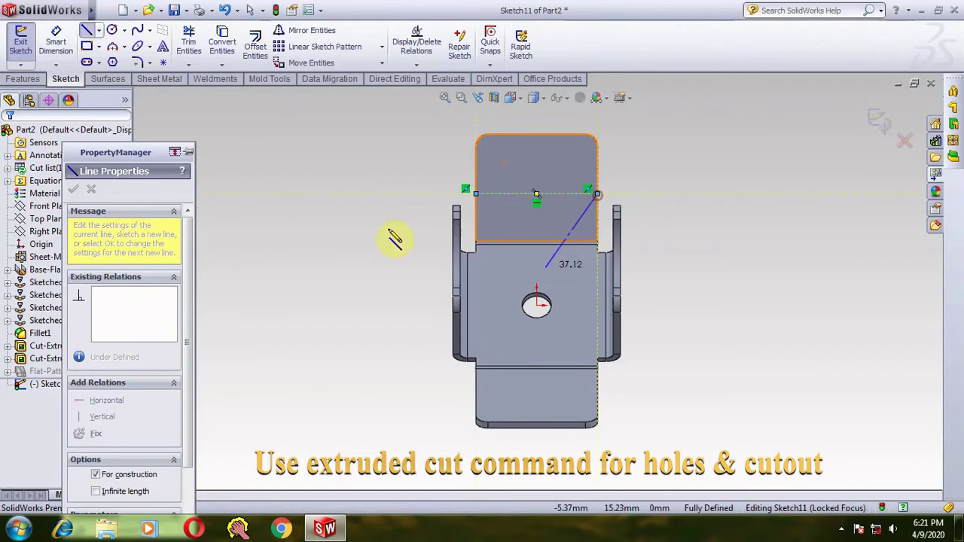
Step: Draw a circle of about 11.5 mm radius centred on the midpoint of the centerline
left_click(112, 30)
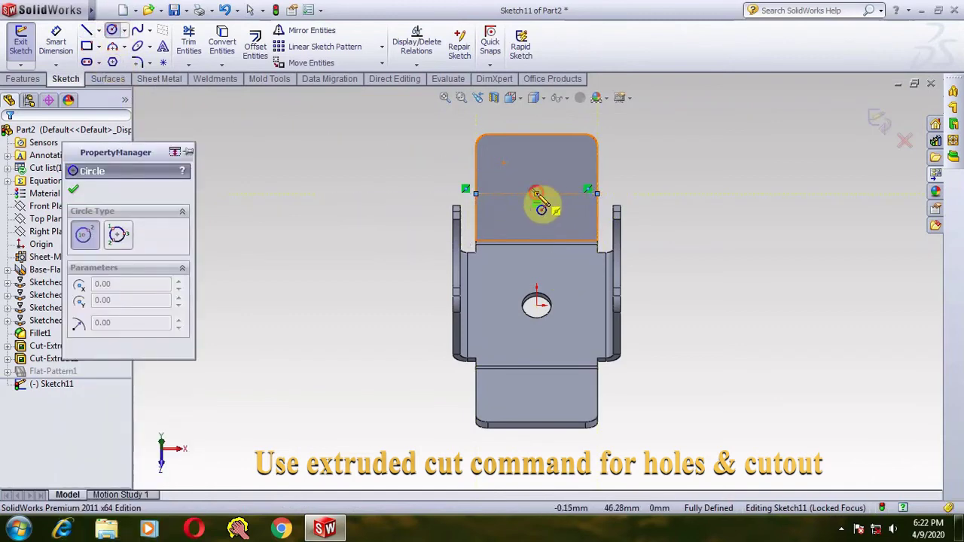
left_click(536, 193)
left_click(561, 179)
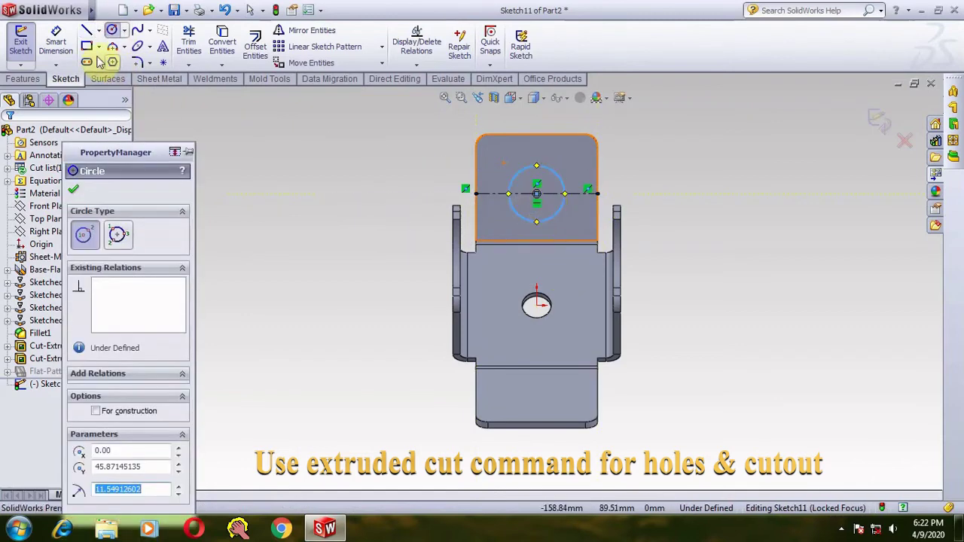
Step: Dimension the diameter of the circle on the rear angled flange to 20 mm
left_click(56, 41)
left_click(521, 171)
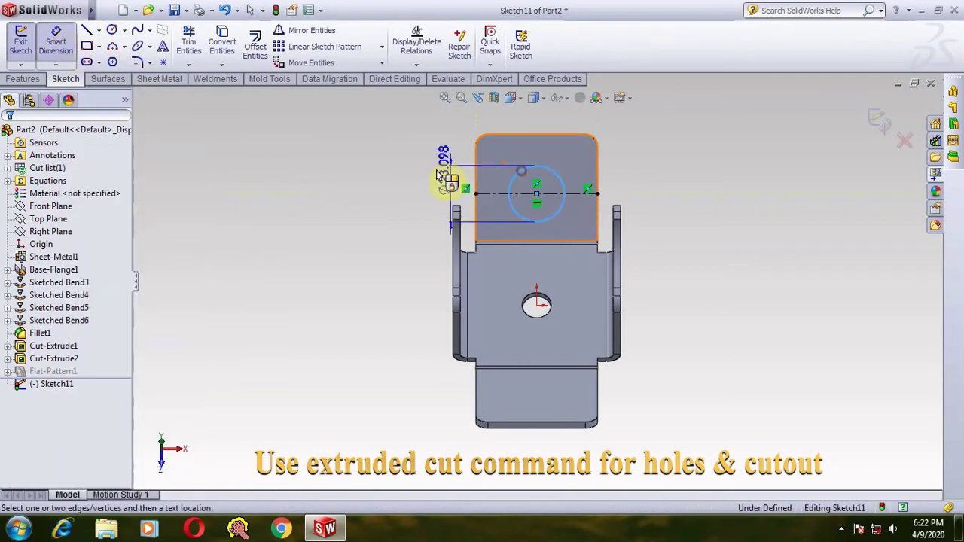
left_click(421, 169)
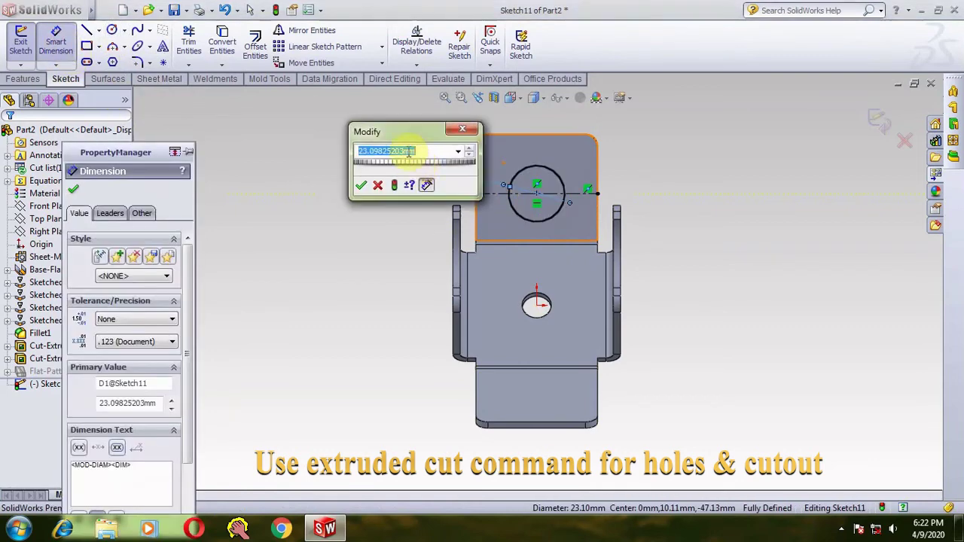
type("20")
key("Return")
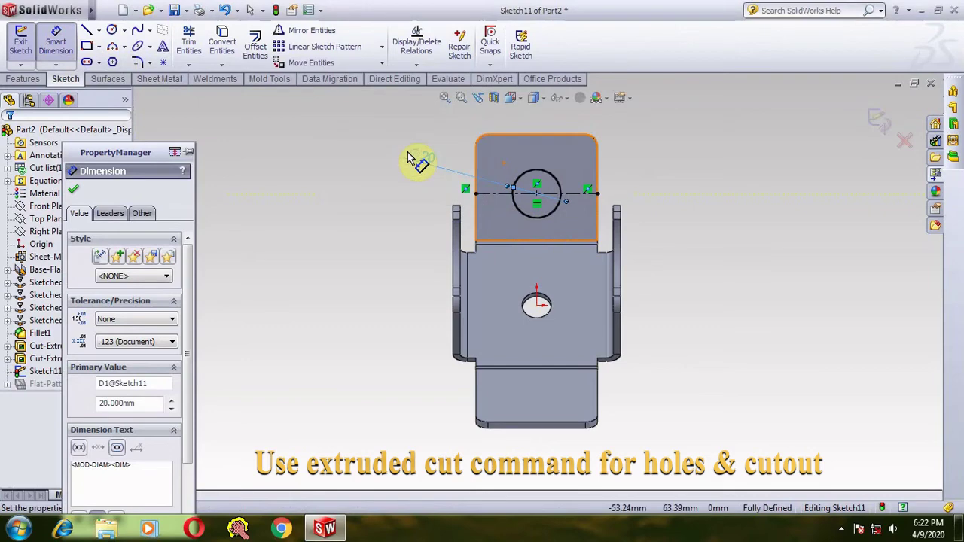
Step: Finish the sketch, cut the 20 mm circle through the rear angled flange, and return to the isometric view
left_click(874, 123)
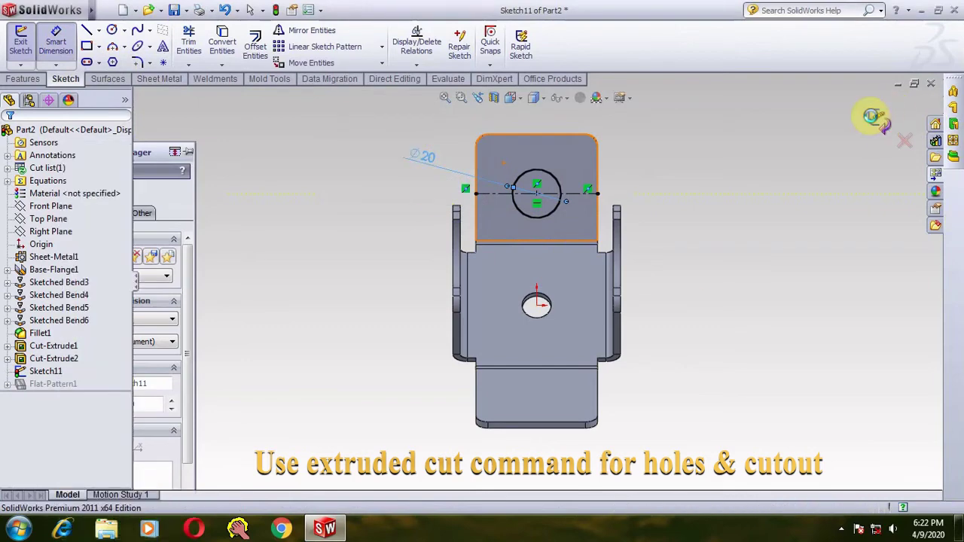
left_click(136, 270)
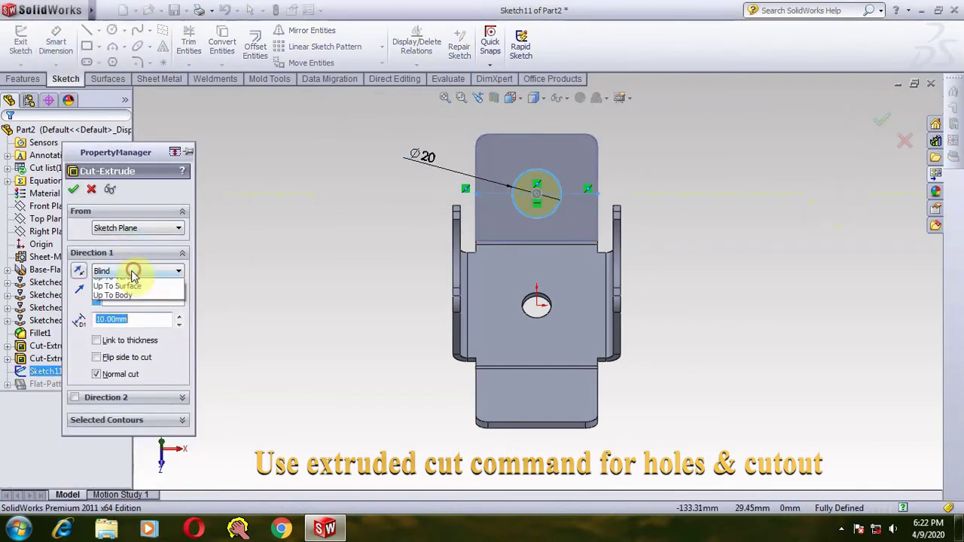
left_click(124, 284)
left_click(73, 189)
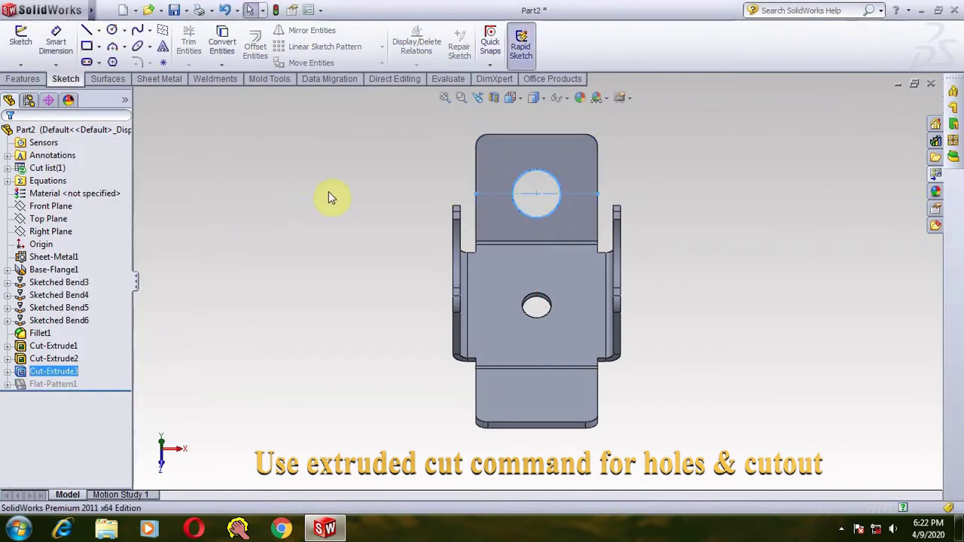
key("ctrl+7")
left_click(363, 177)
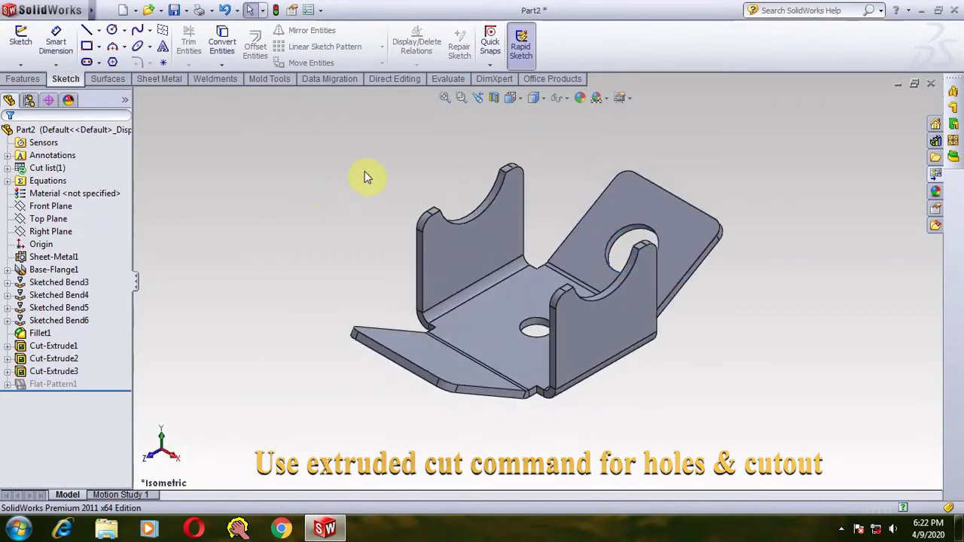
Step: Mirror the 20 mm hole cut about the Front Plane onto the opposite angled flange
left_click(68, 371)
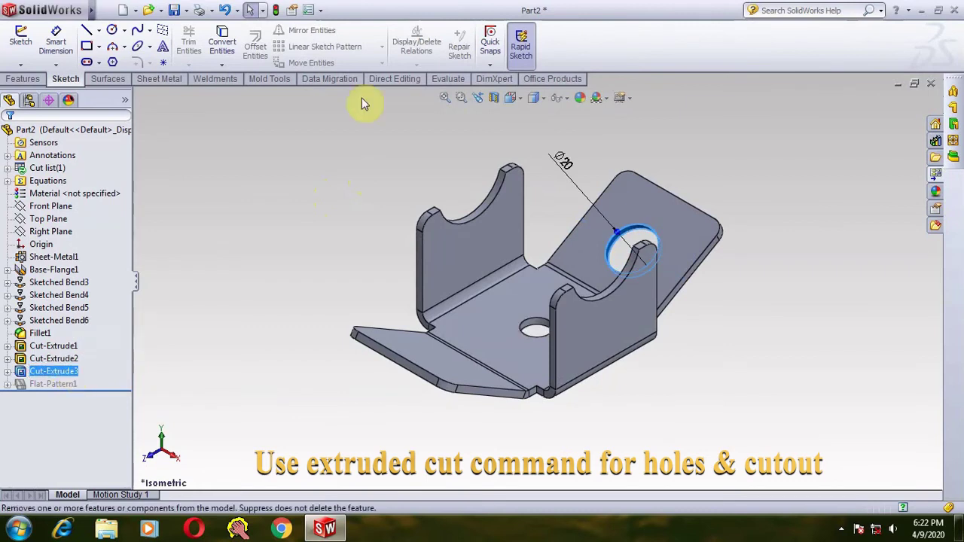
left_click(22, 79)
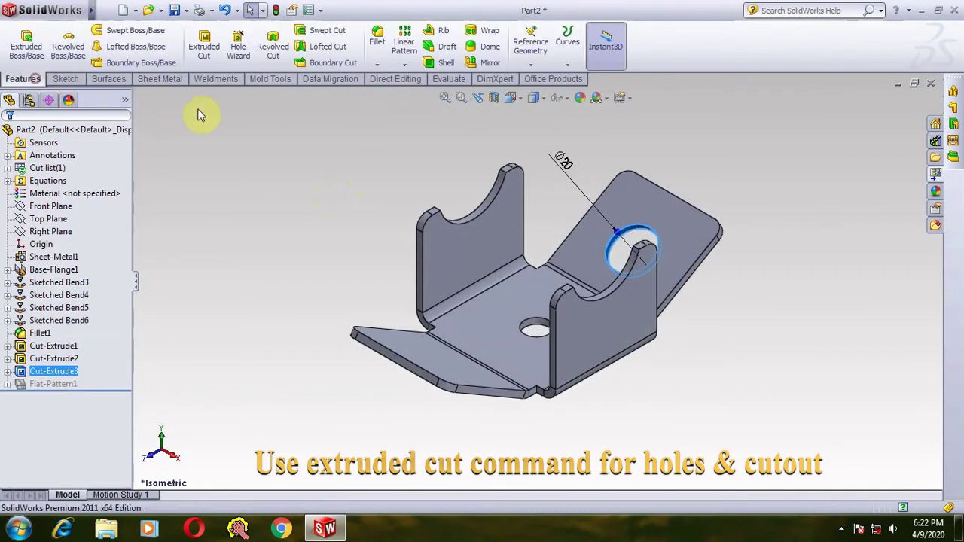
left_click(405, 65)
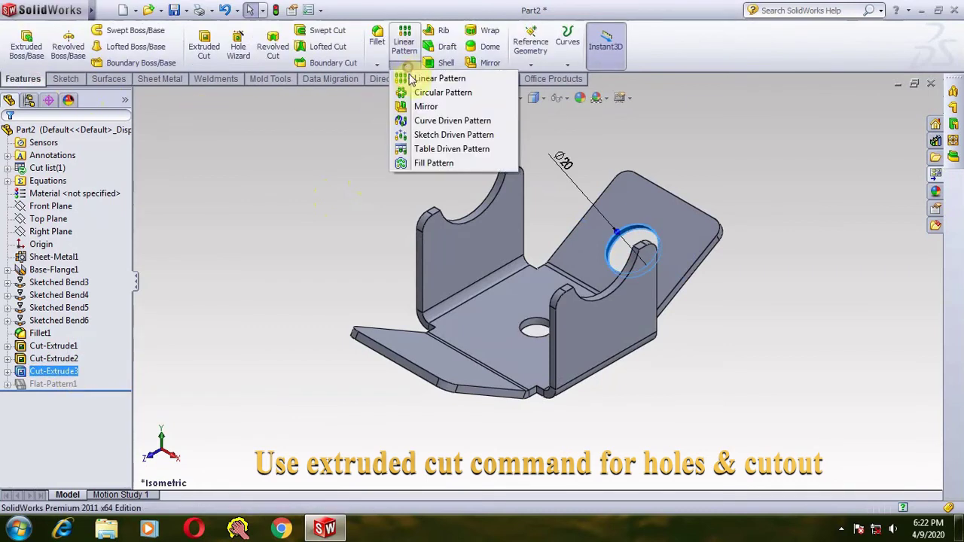
left_click(426, 106)
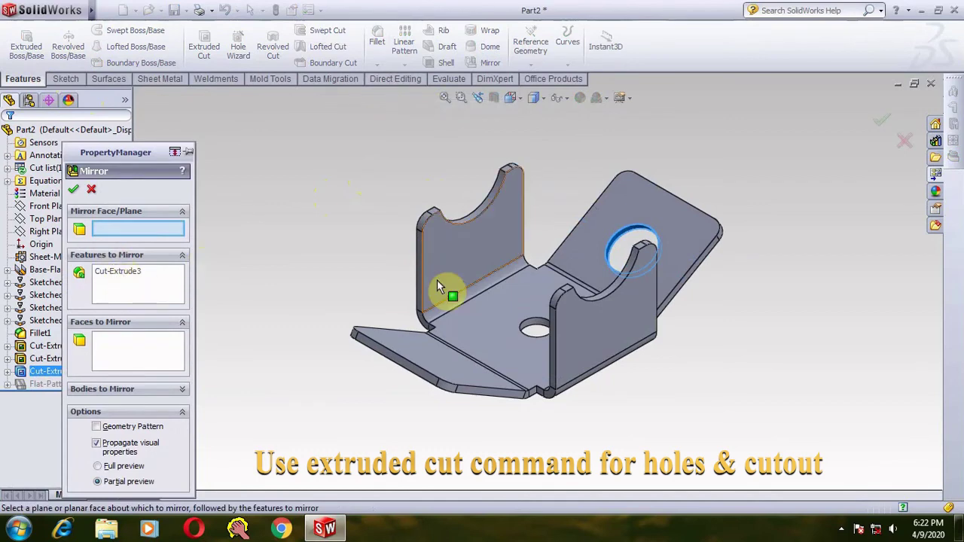
left_click(45, 209)
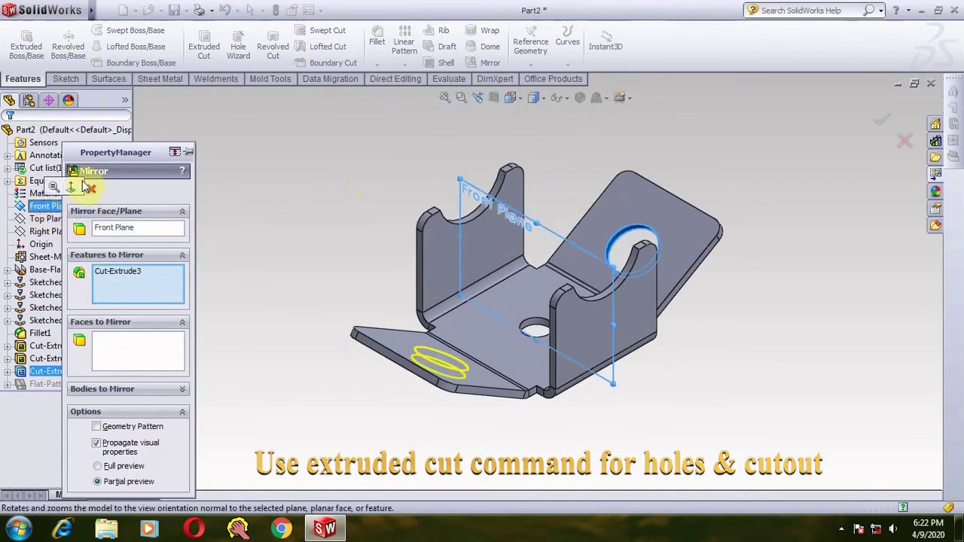
left_click(73, 189)
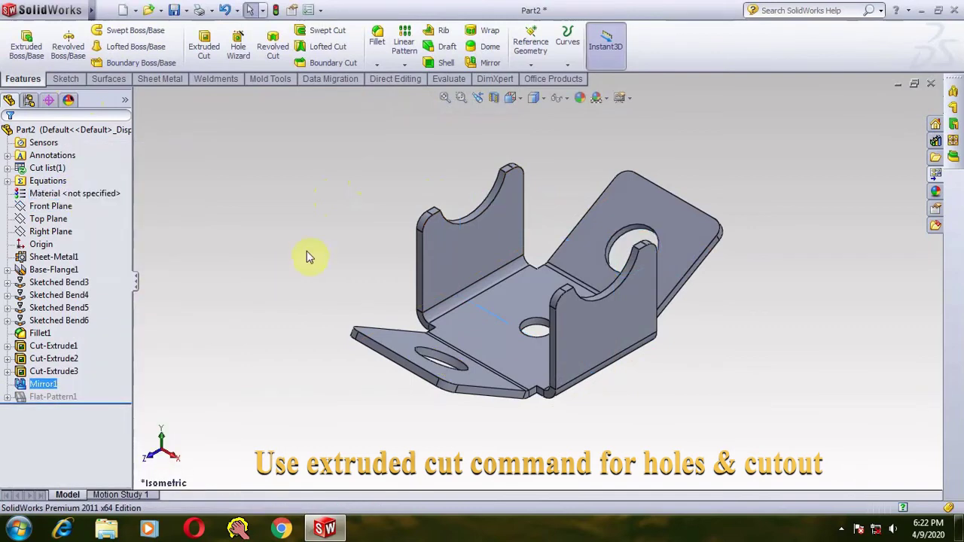
left_click(333, 201)
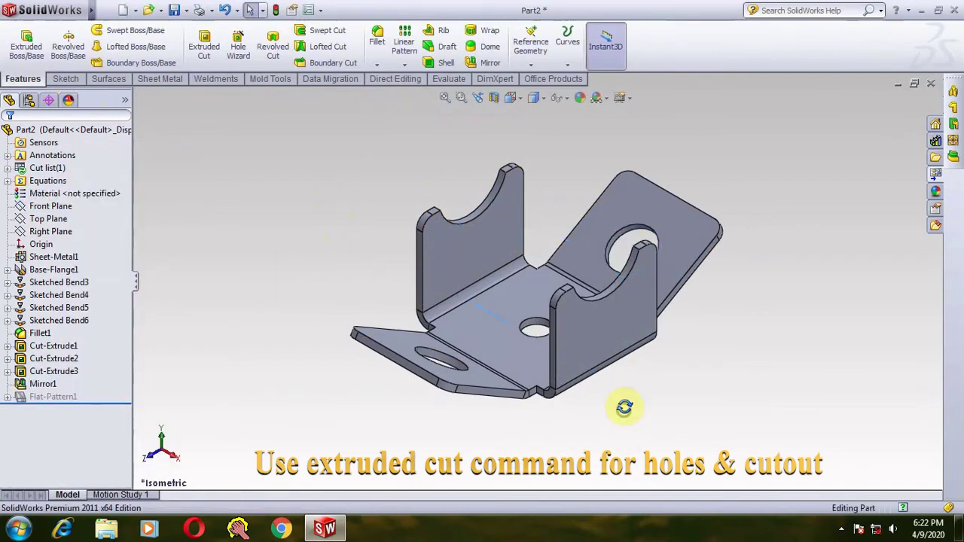
Step: Flatten the bracket to examine its flat pattern from the top, and return it to the folded state in isometric view
mouse_move(624, 409)
middle_mouse_down()
mouse_move(629, 373)
mouse_move(602, 381)
mouse_move(628, 426)
mouse_move(613, 457)
mouse_move(607, 449)
mouse_move(645, 458)
mouse_move(673, 415)
mouse_move(620, 382)
mouse_move(637, 421)
middle_mouse_up()
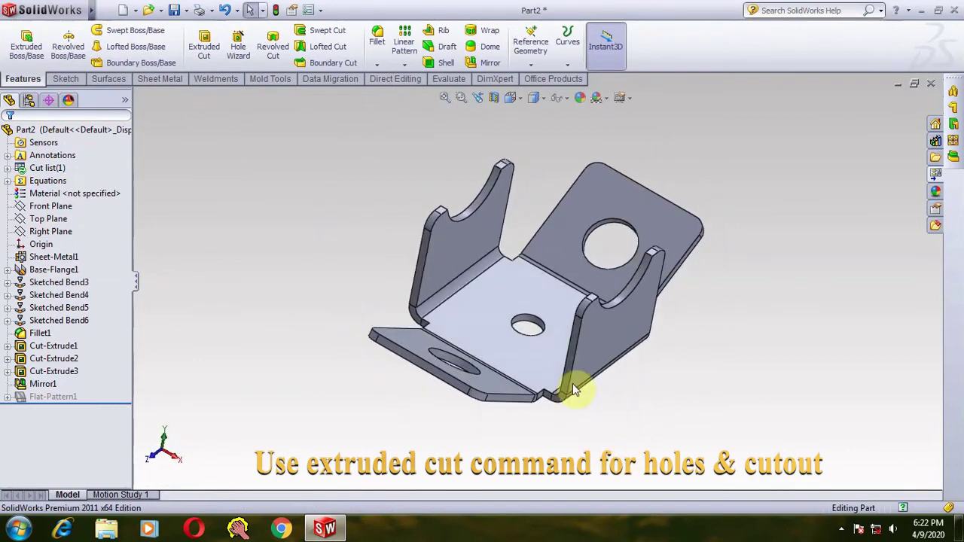
left_click(160, 79)
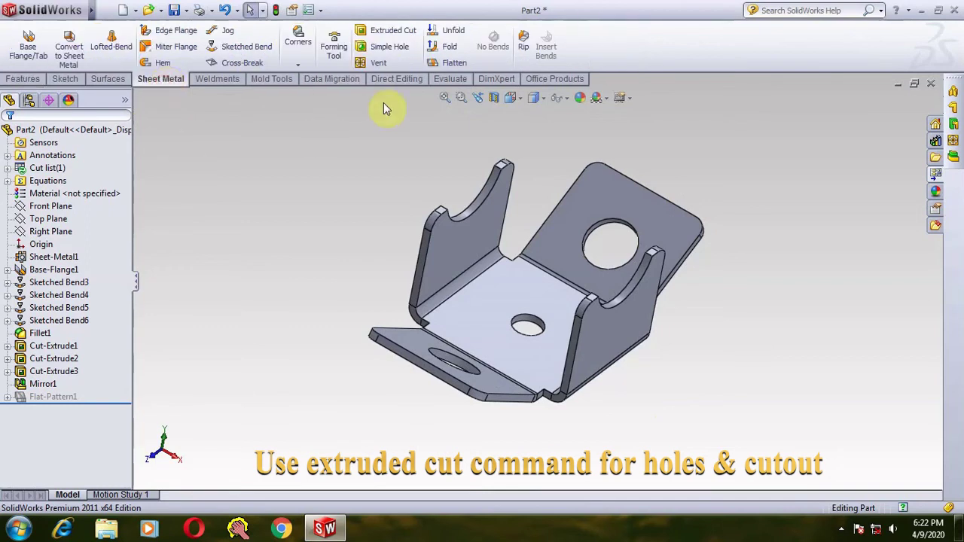
left_click(454, 63)
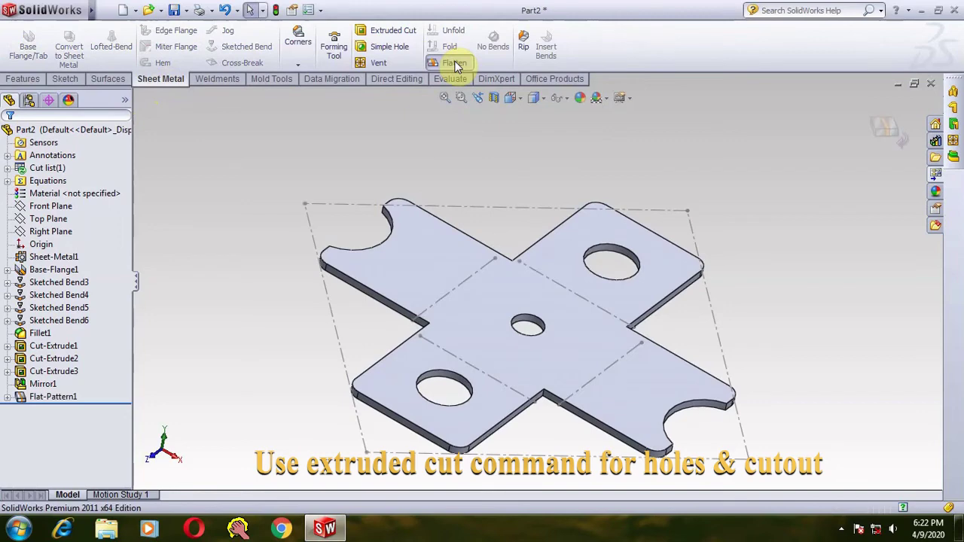
key("ctrl+1")
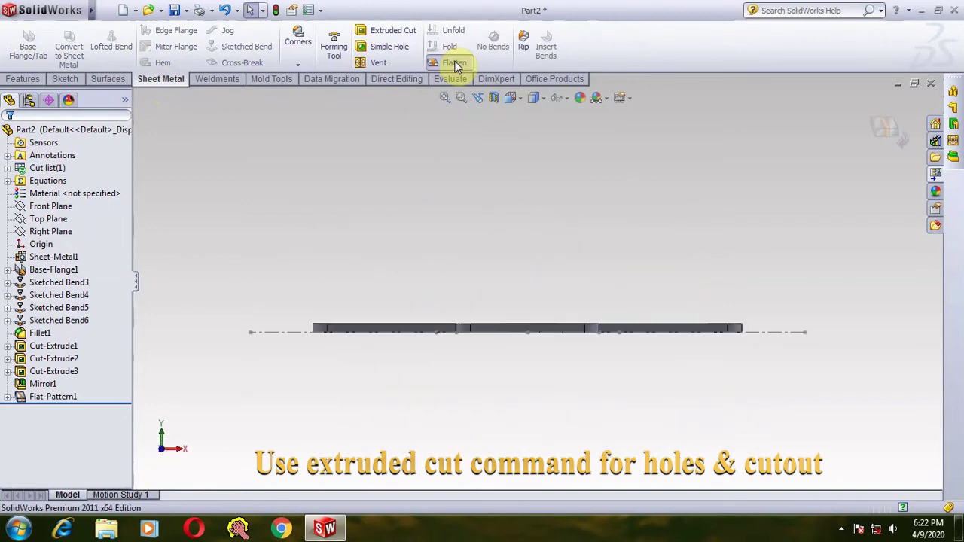
key("ctrl+5")
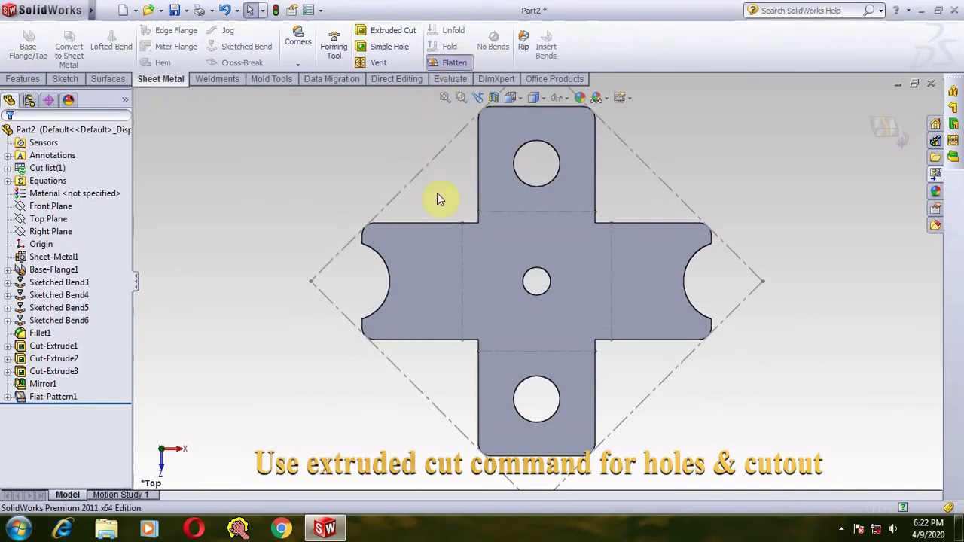
scroll(363, 222, "up", 2)
scroll(363, 222, "up", 1)
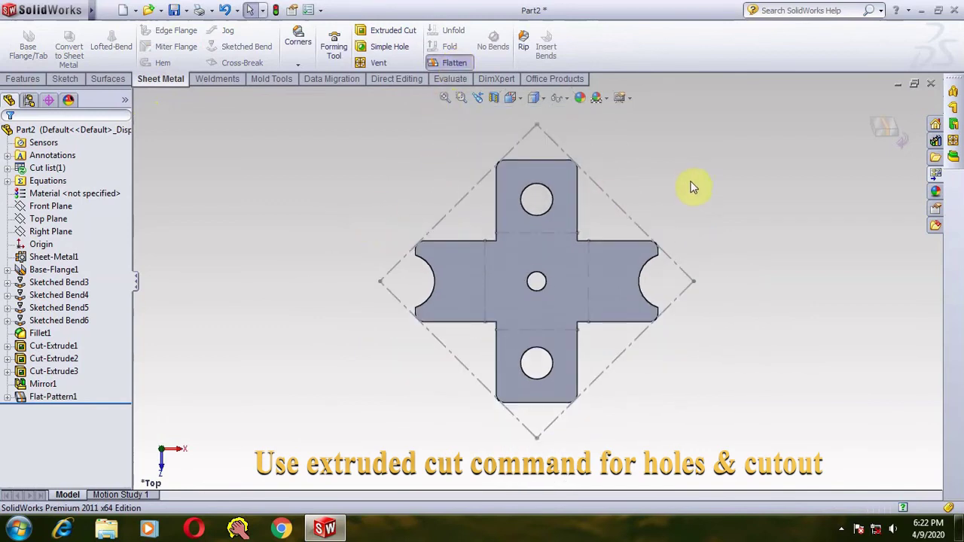
scroll(693, 188, "down", 1)
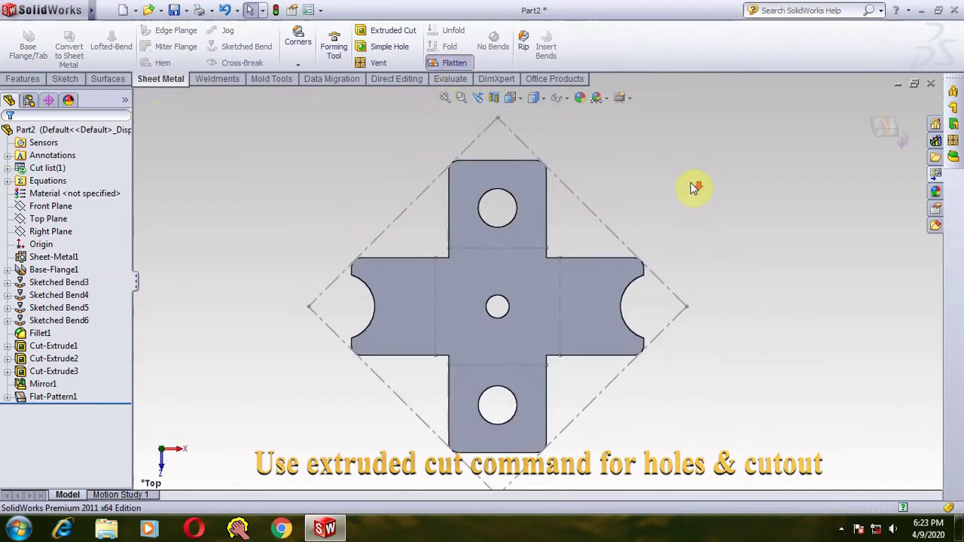
left_click(447, 65)
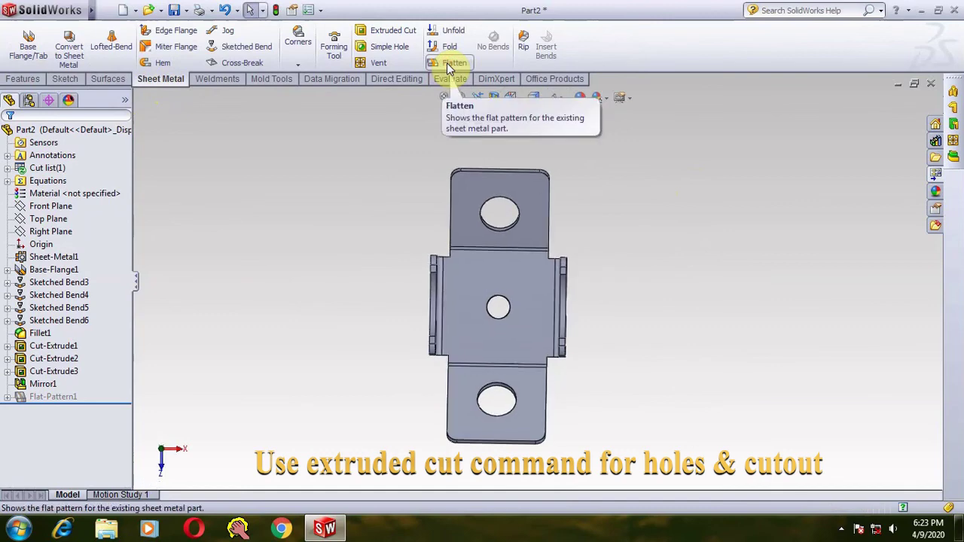
key("ctrl+7")
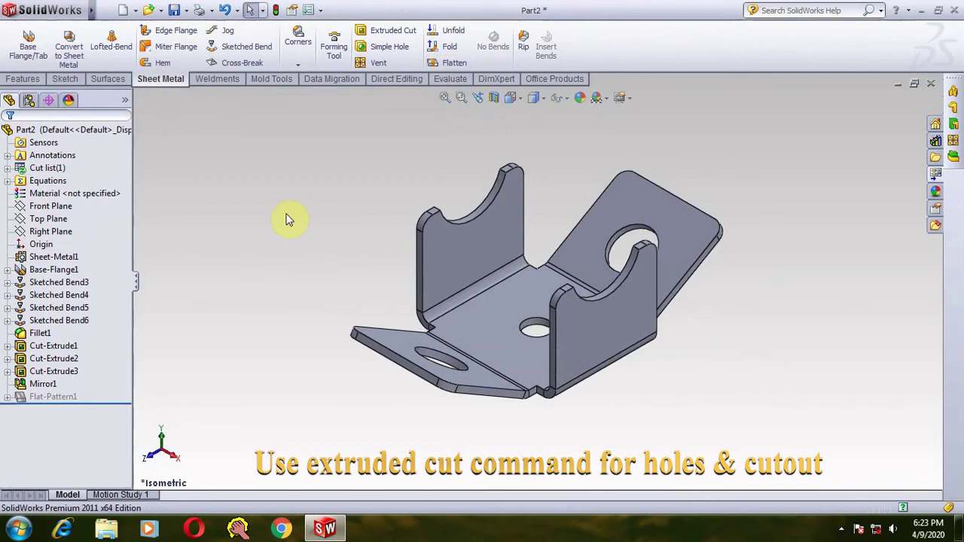
Step: Save the part to the Desktop as "bracket for 1 inch pipe"
left_click(174, 10)
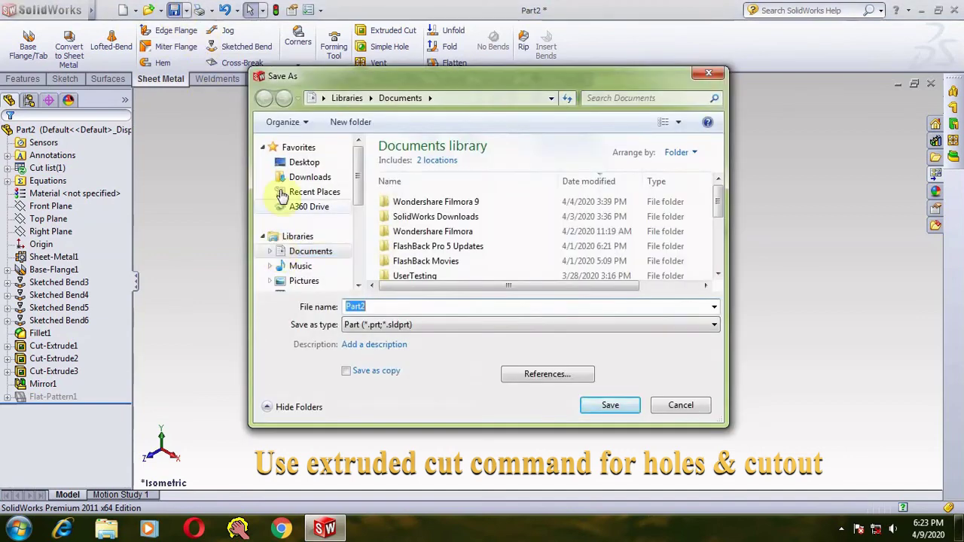
left_click(304, 161)
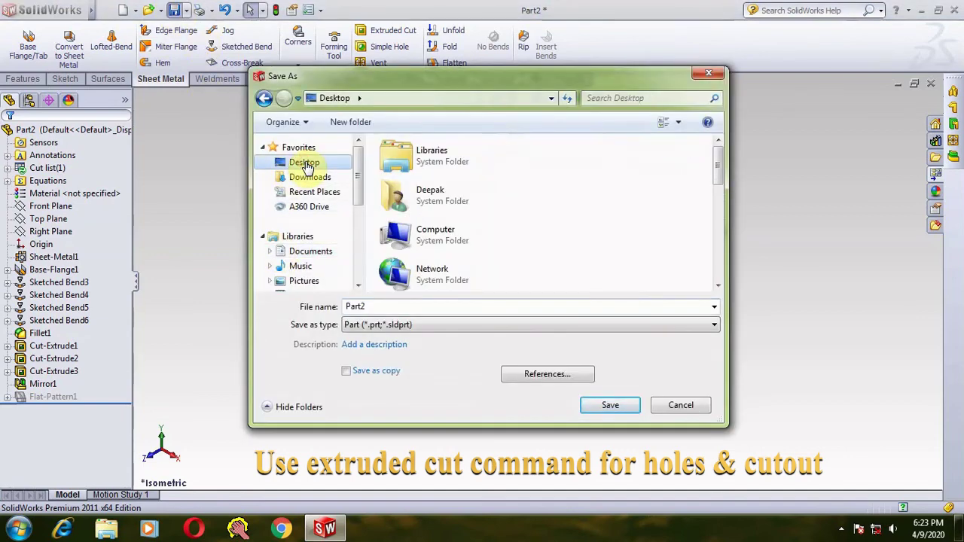
left_click(370, 306)
type("bracket for 1 inch pipe")
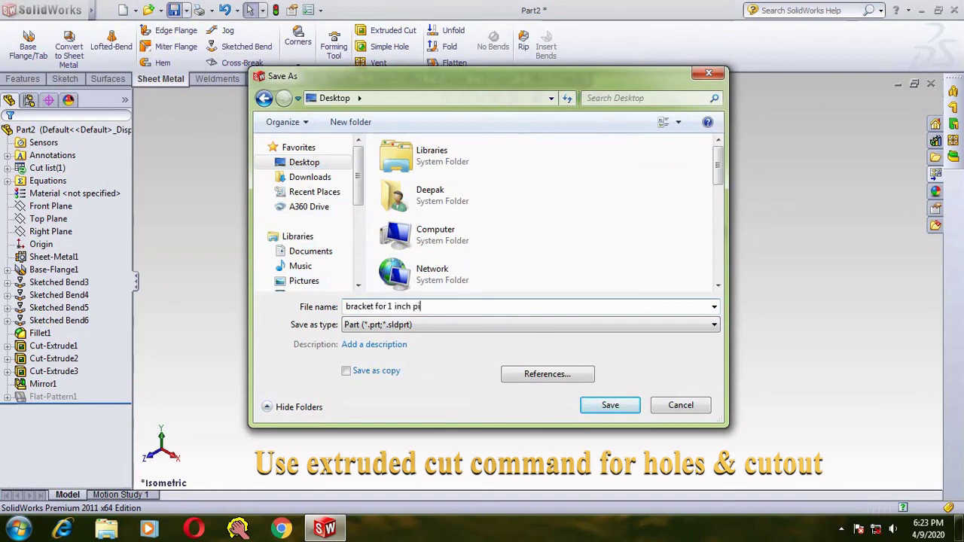
left_click(314, 170)
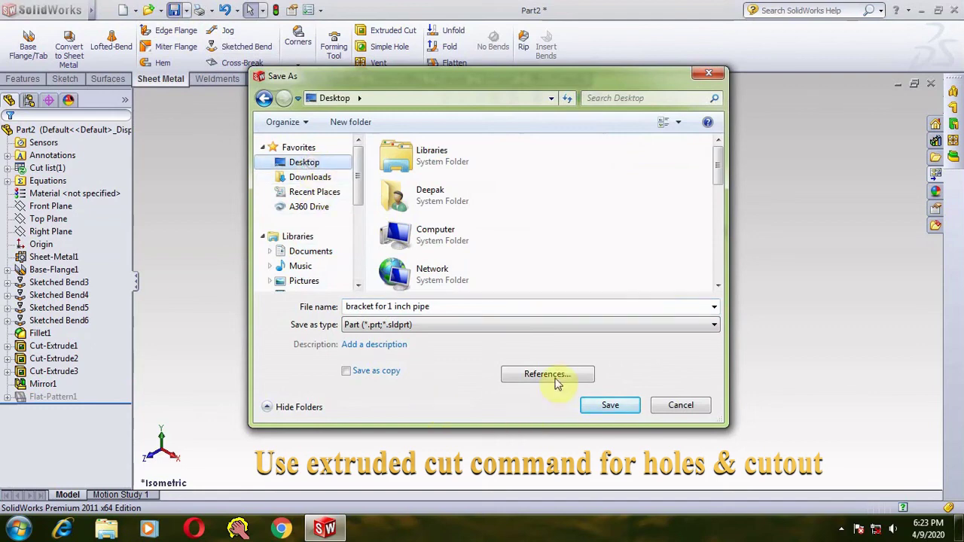
left_click(610, 406)
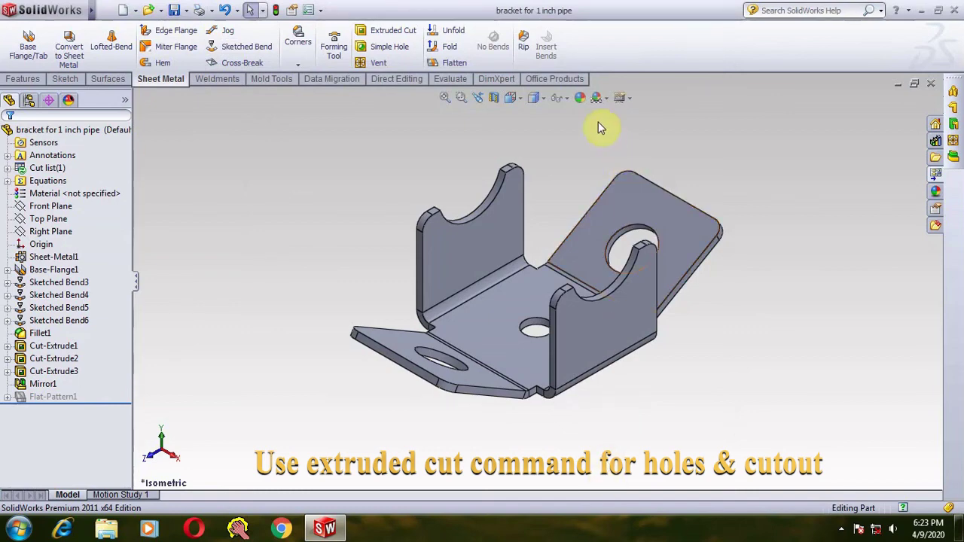
Step: Apply an orange colour appearance to the whole bracket part
left_click(580, 98)
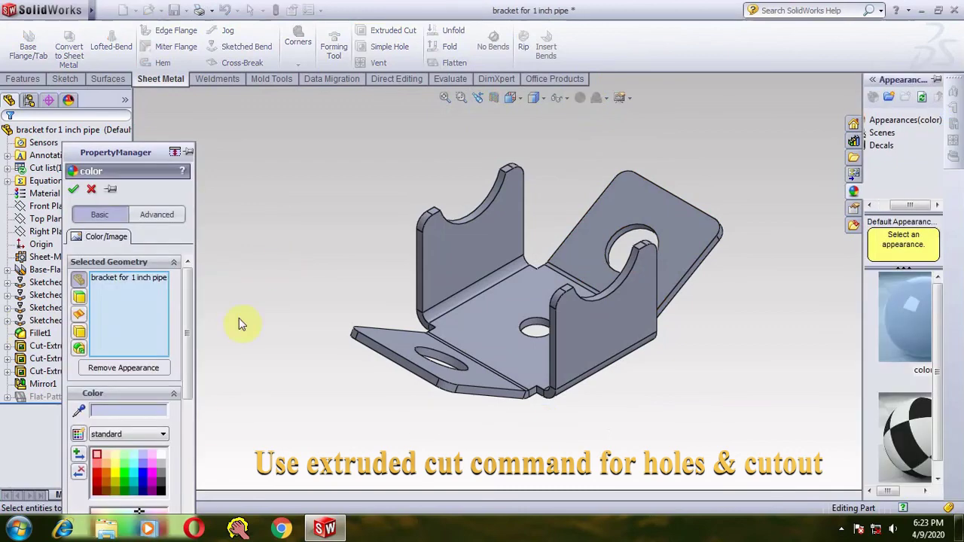
left_click(106, 467)
left_click(106, 473)
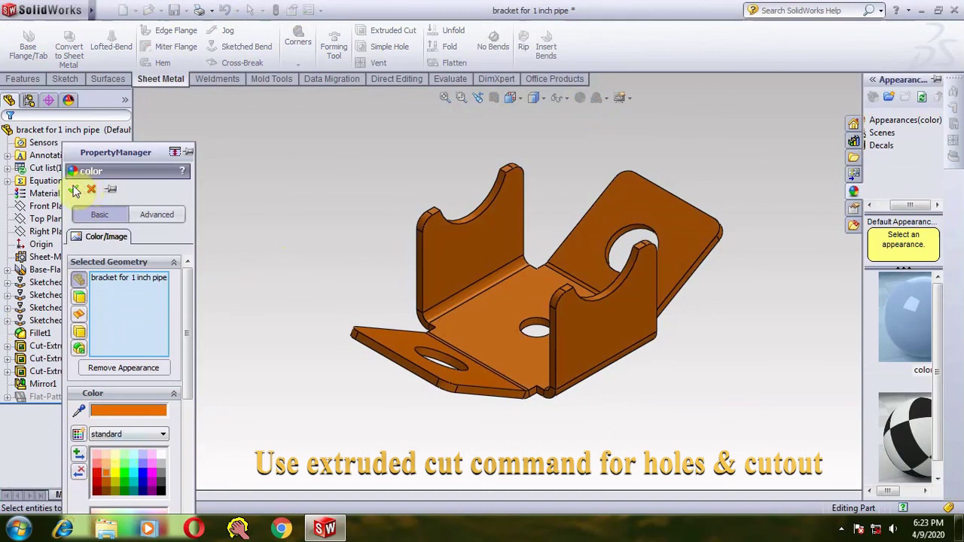
left_click(74, 189)
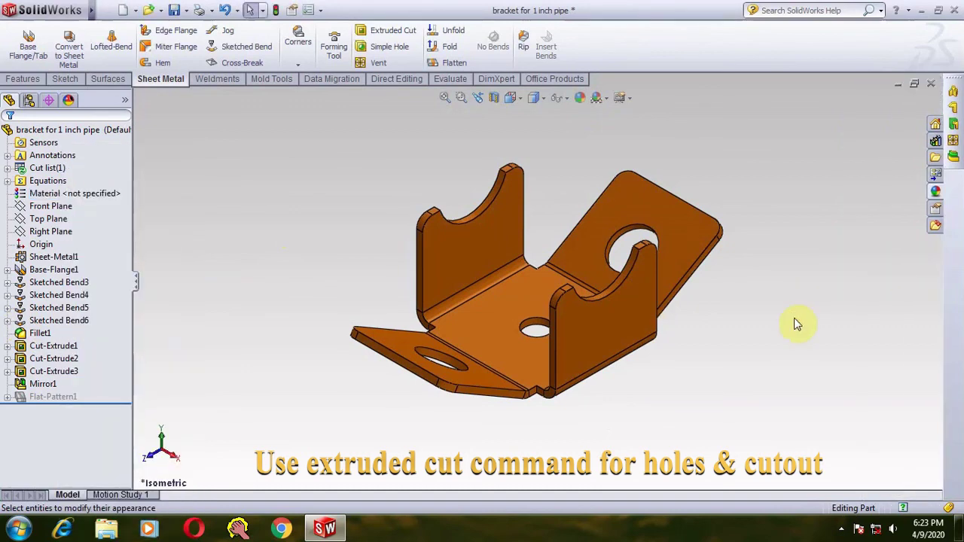